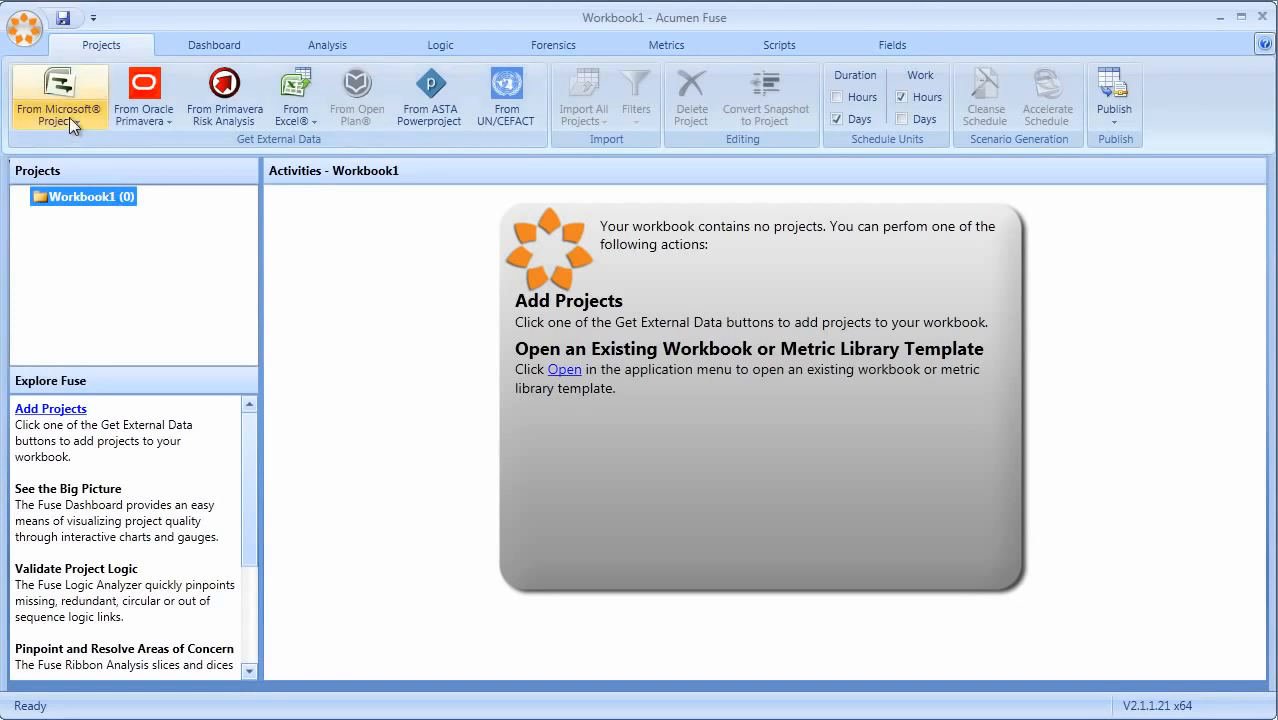
{"action": "left_click", "coordinate": [143, 118]}
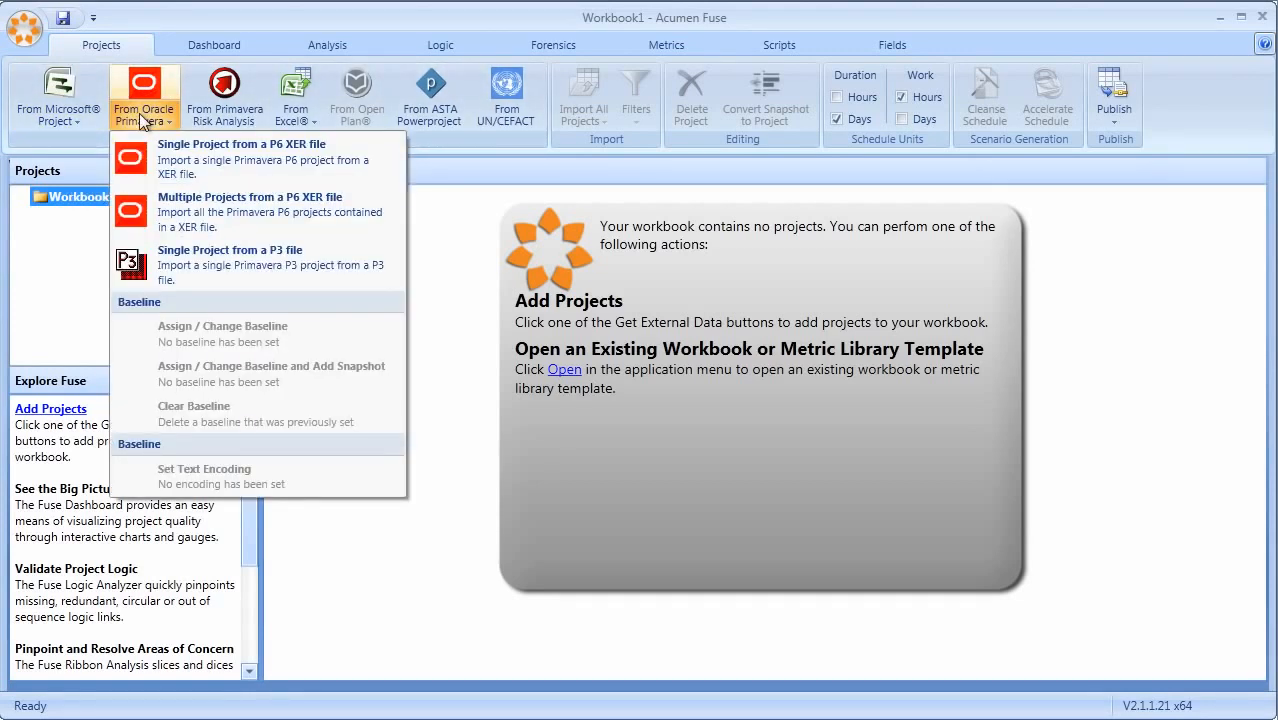
{"action": "left_click", "coordinate": [104, 245]}
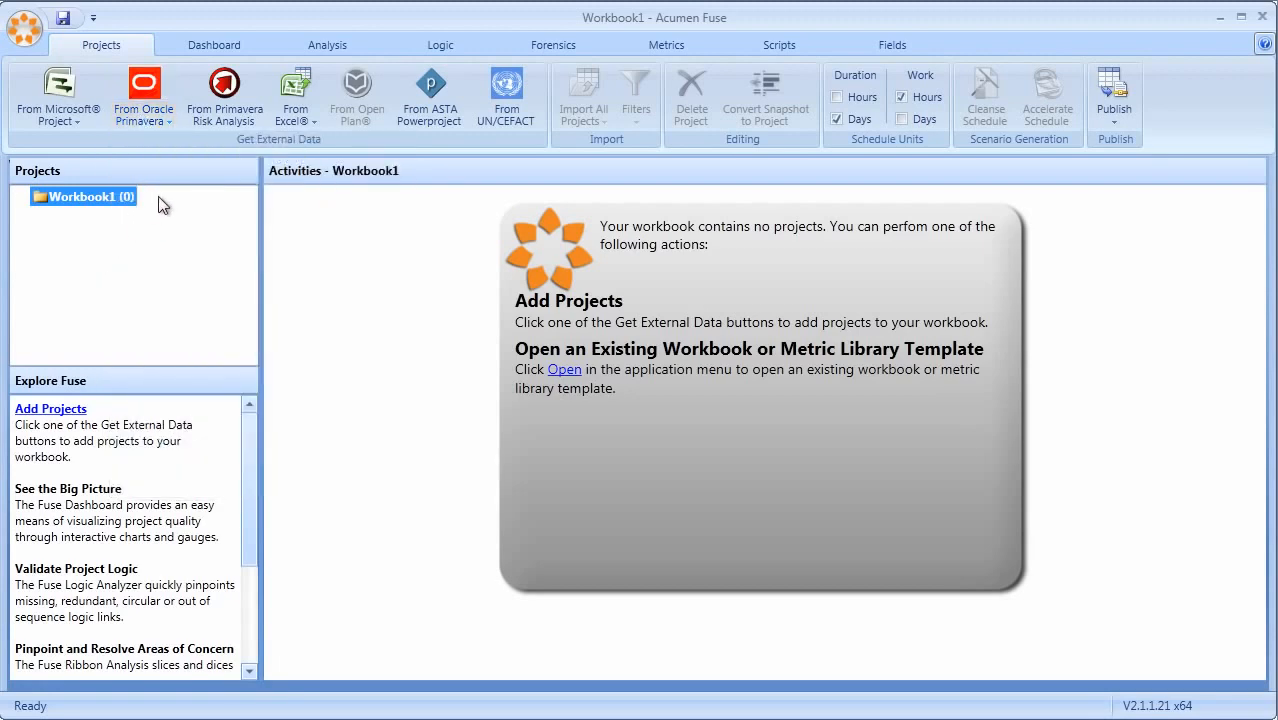
{"action": "left_click", "coordinate": [293, 118]}
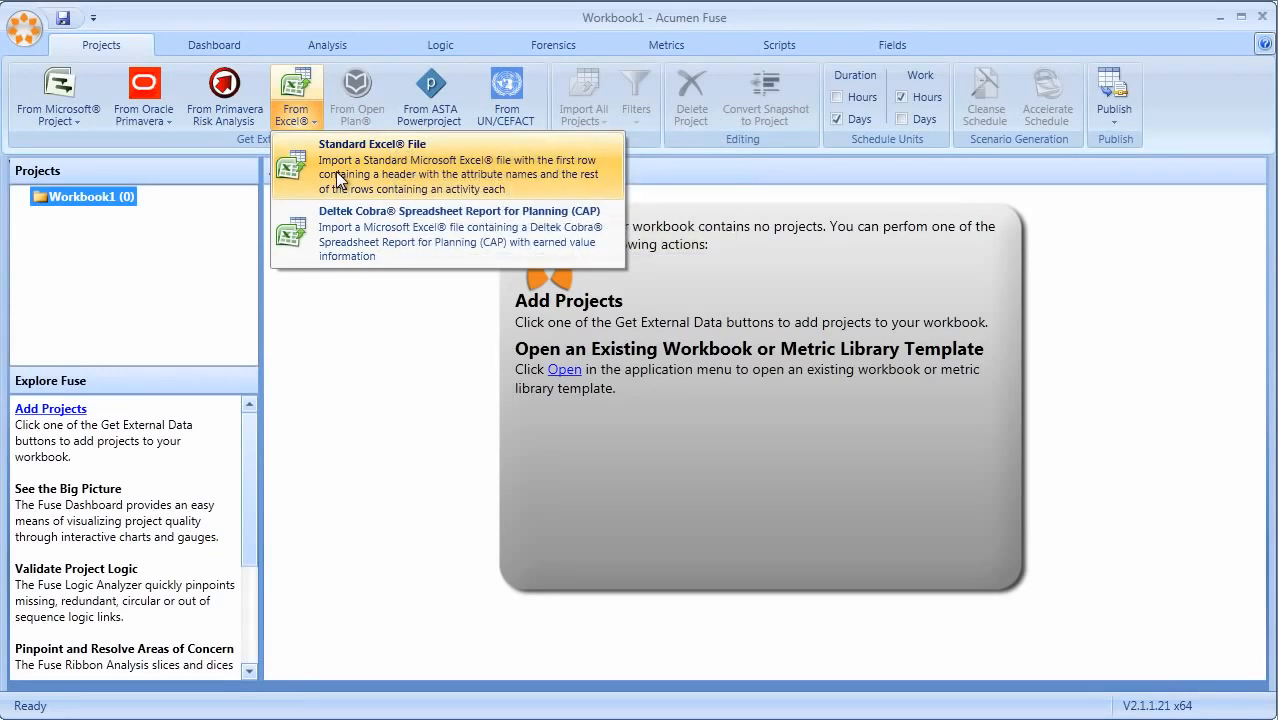
{"action": "left_click", "coordinate": [212, 229]}
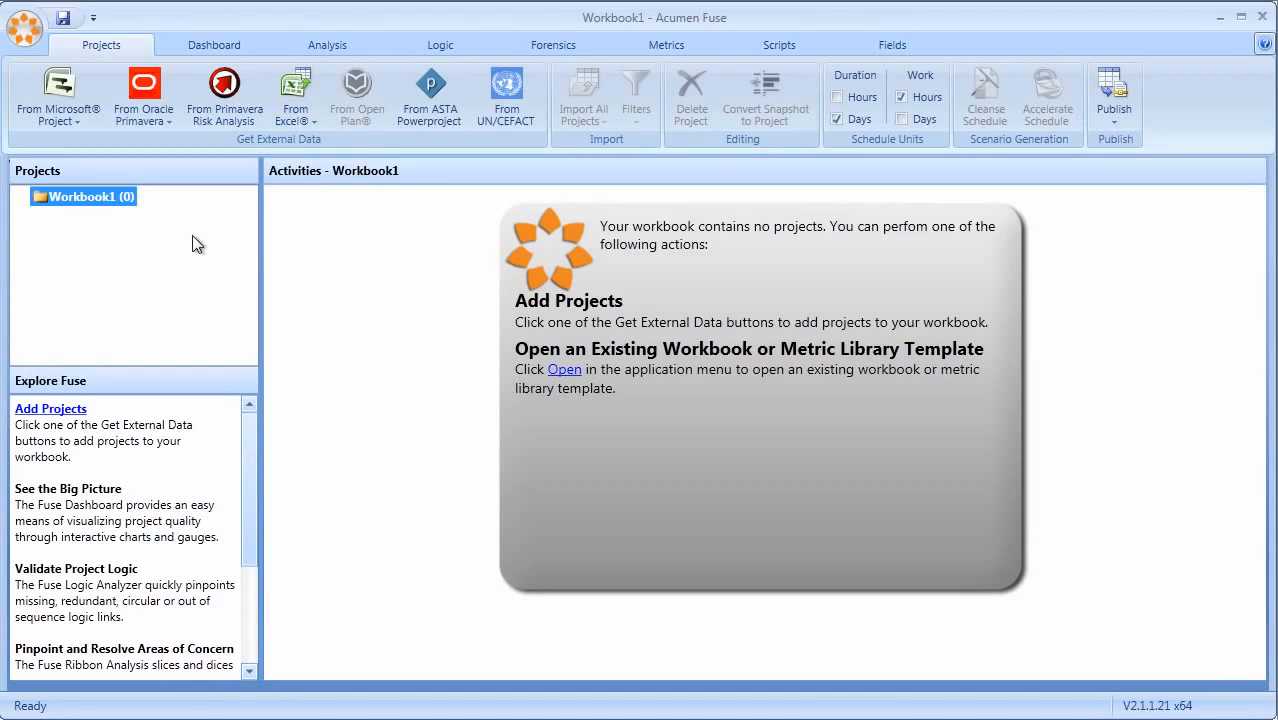
Import all data of the P6 project file CurrentSchedule from the Samples folder and show its metric analysis
{"action": "key", "text": "ctrl+o"}
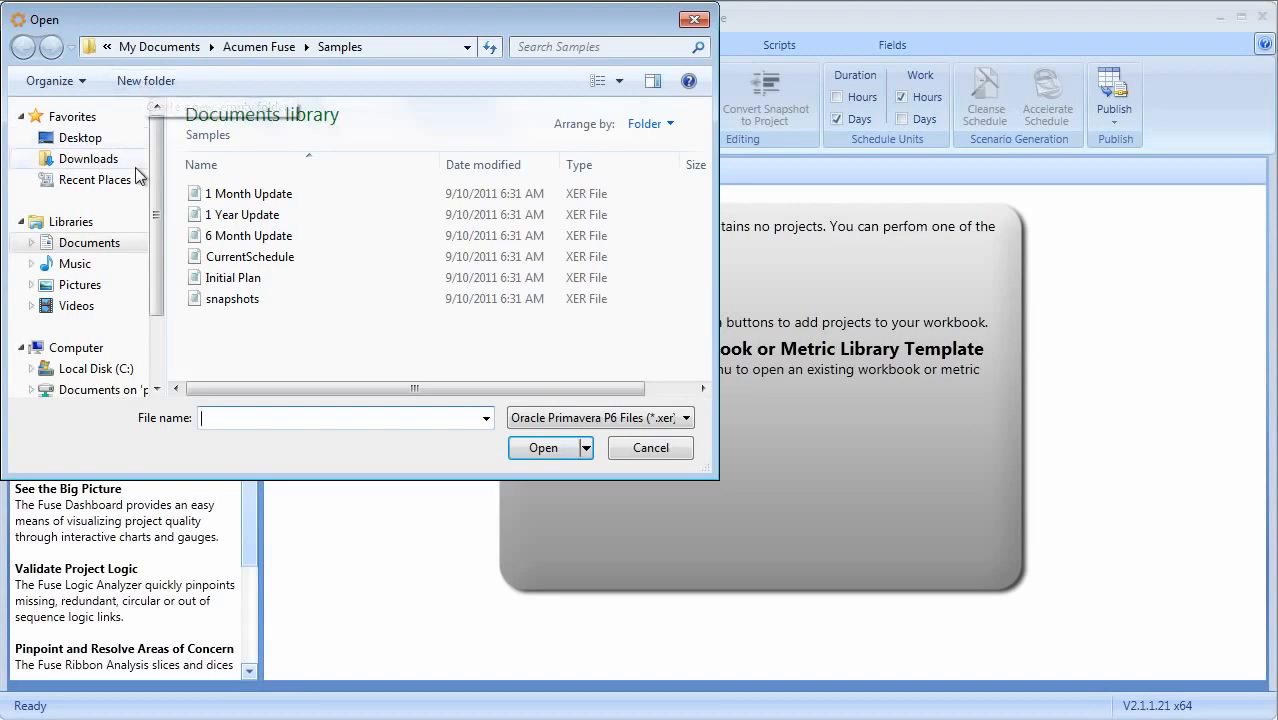
{"action": "double_click", "coordinate": [240, 258]}
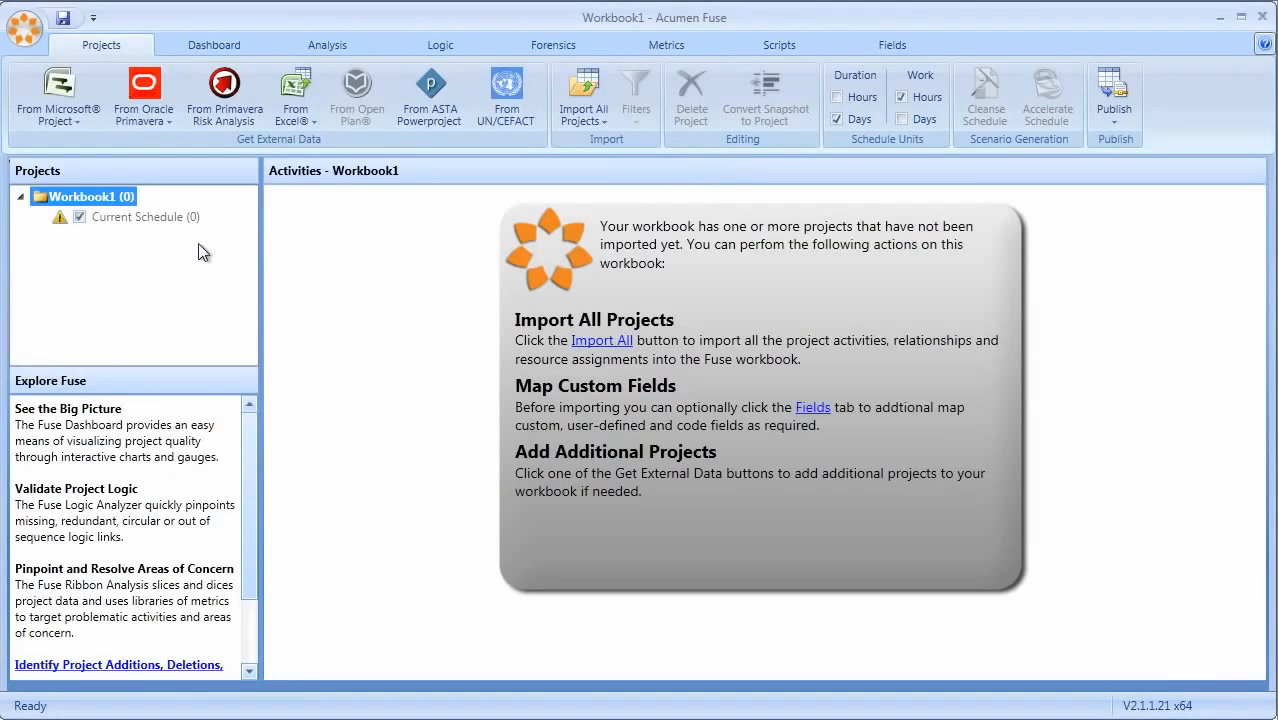
{"action": "left_click", "coordinate": [572, 90]}
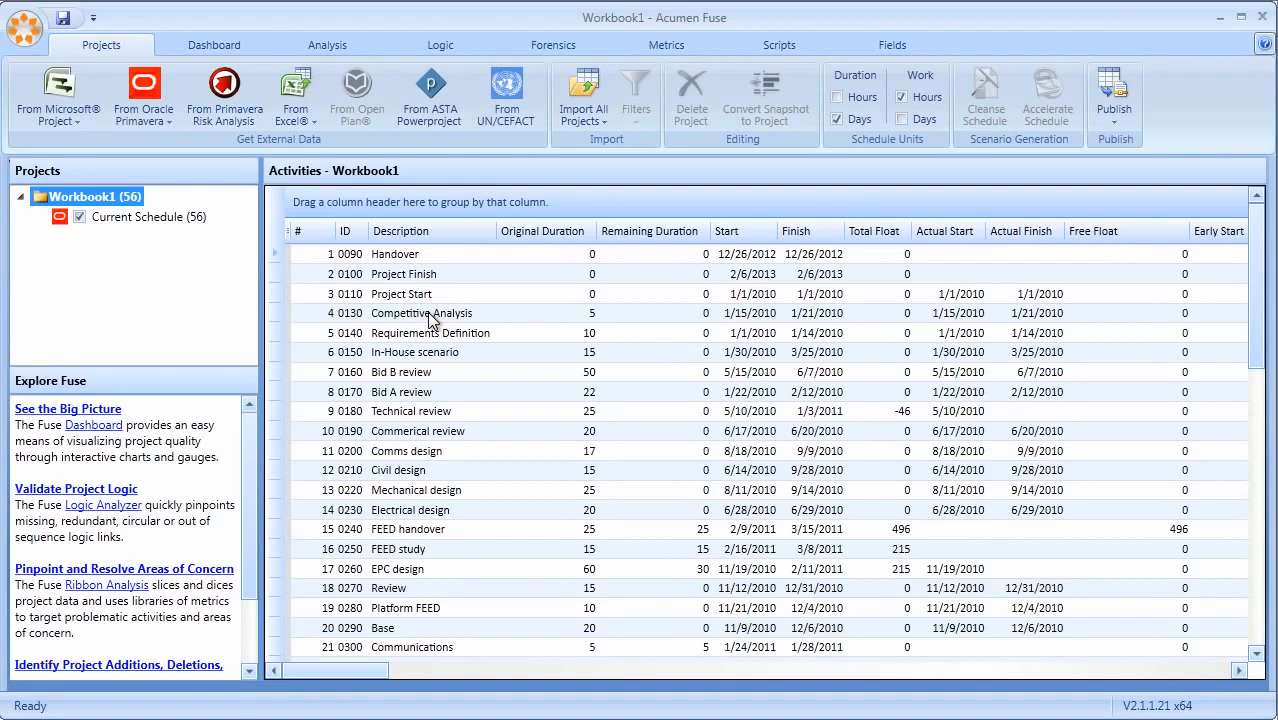
{"action": "left_click", "coordinate": [327, 45]}
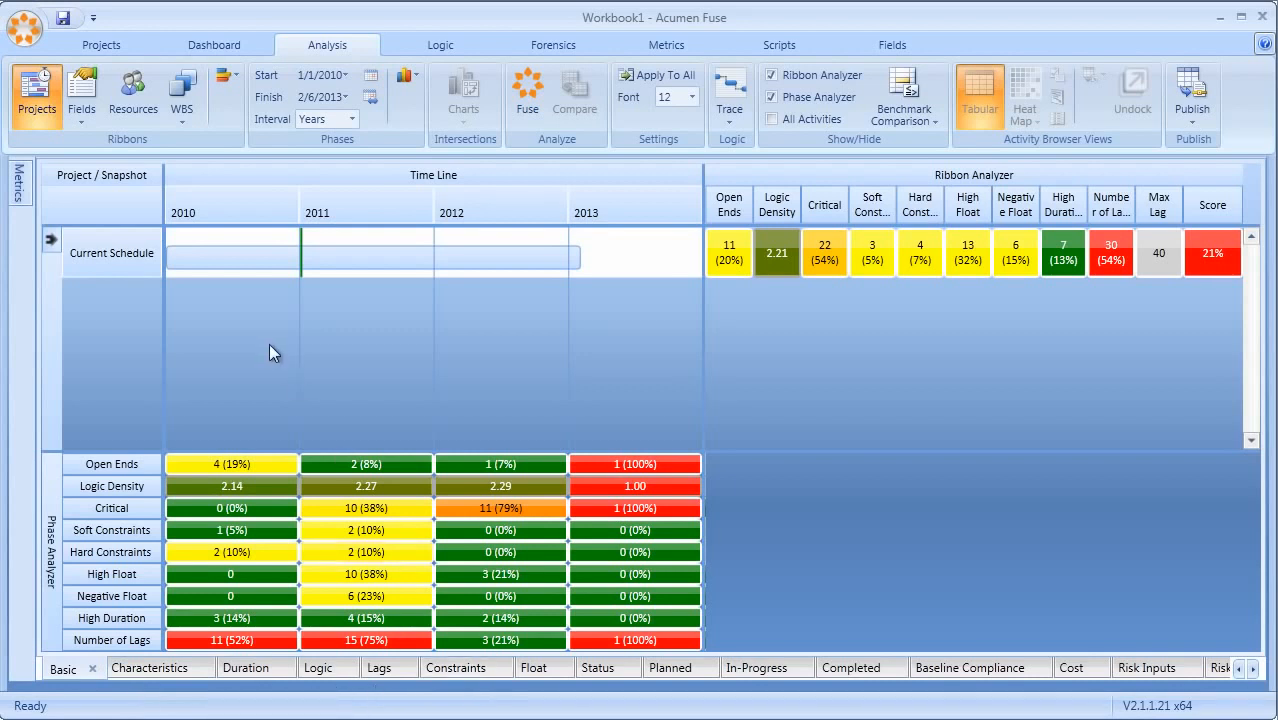
Browse the metric library's Advanced group, including the Completed and In-Progress metrics, and check the analyzer options for Started Ahead
{"action": "mouse_move", "coordinate": [18, 197]}
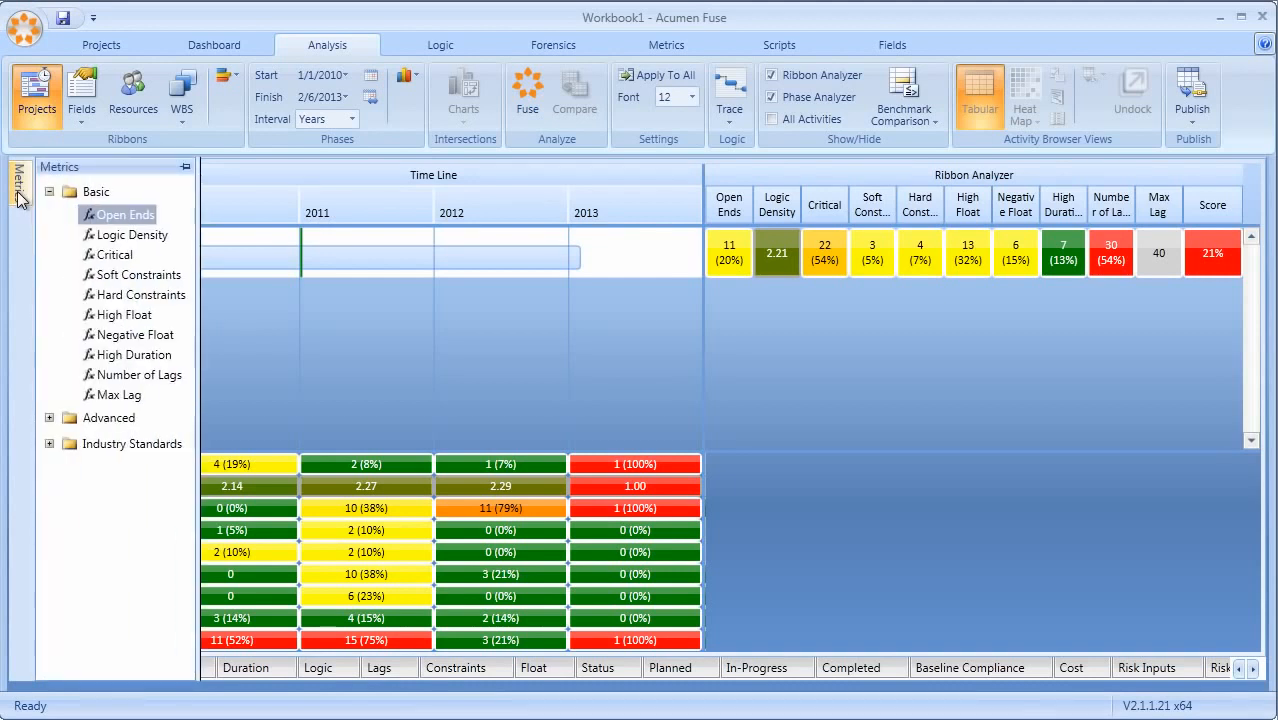
{"action": "left_click", "coordinate": [48, 418]}
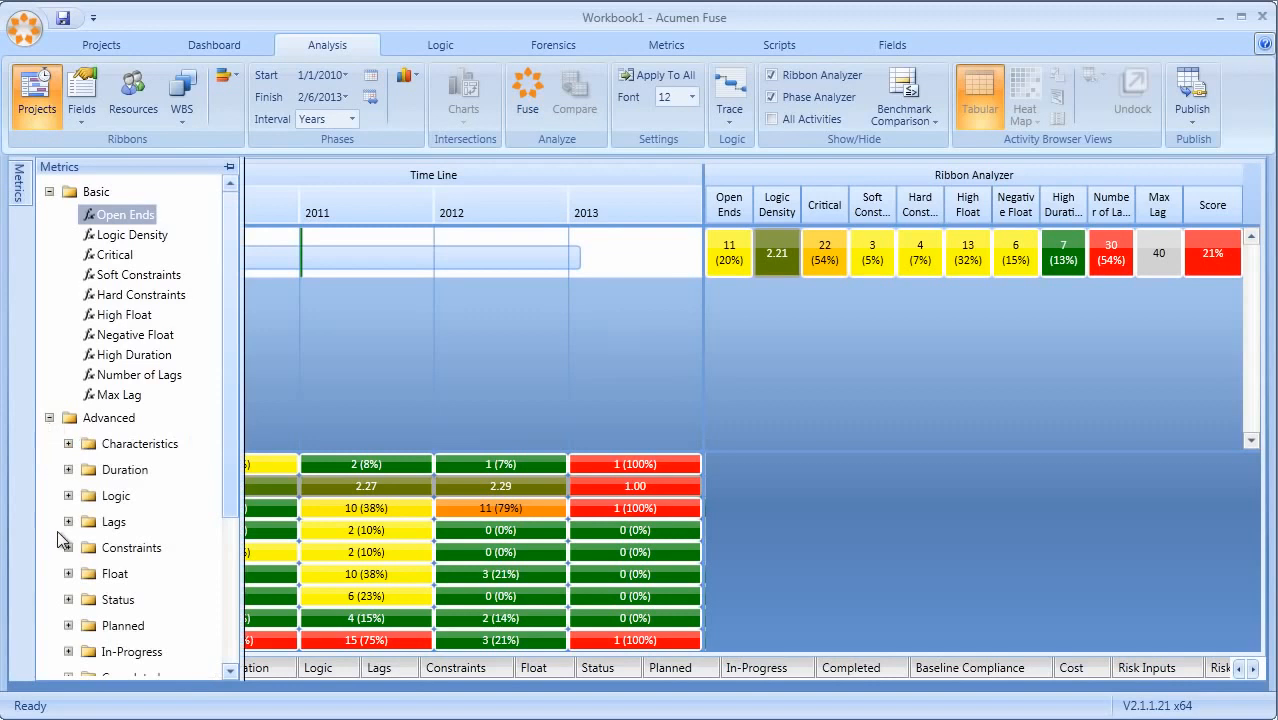
{"action": "scroll", "coordinate": [57, 530], "scroll_direction": "down", "scroll_amount": 3}
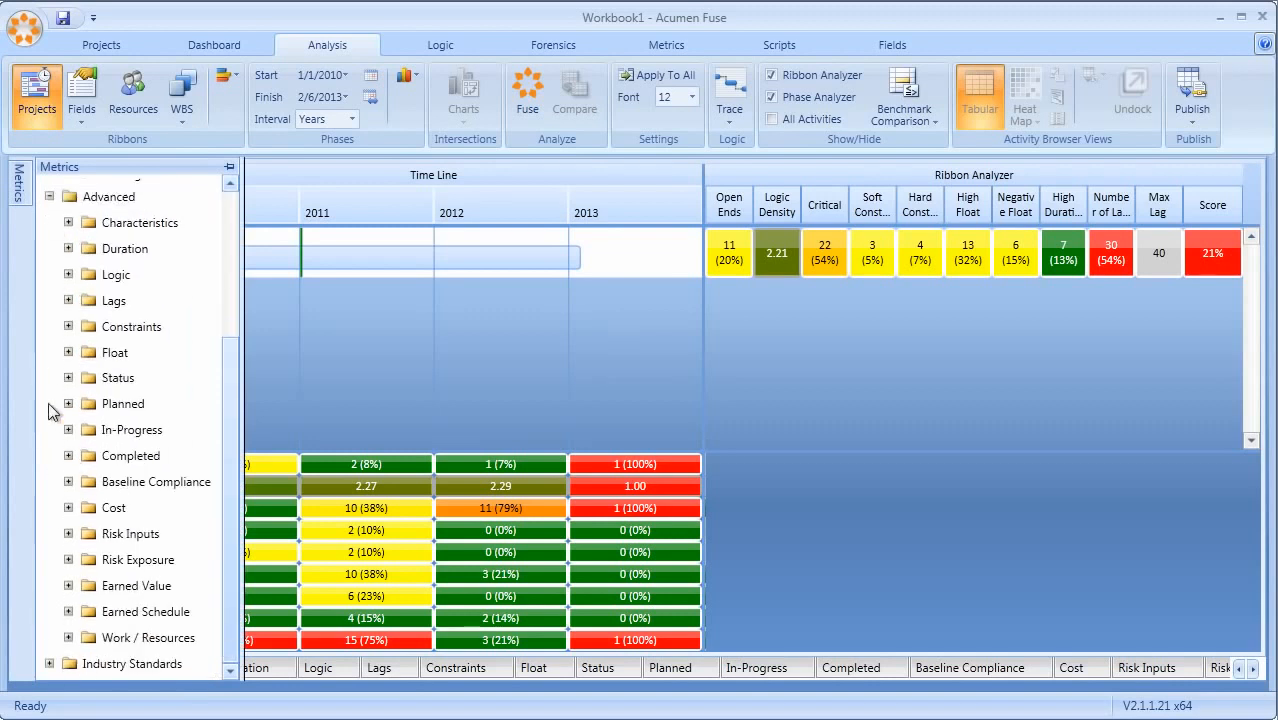
{"action": "left_click", "coordinate": [68, 455]}
{"action": "left_click", "coordinate": [68, 430]}
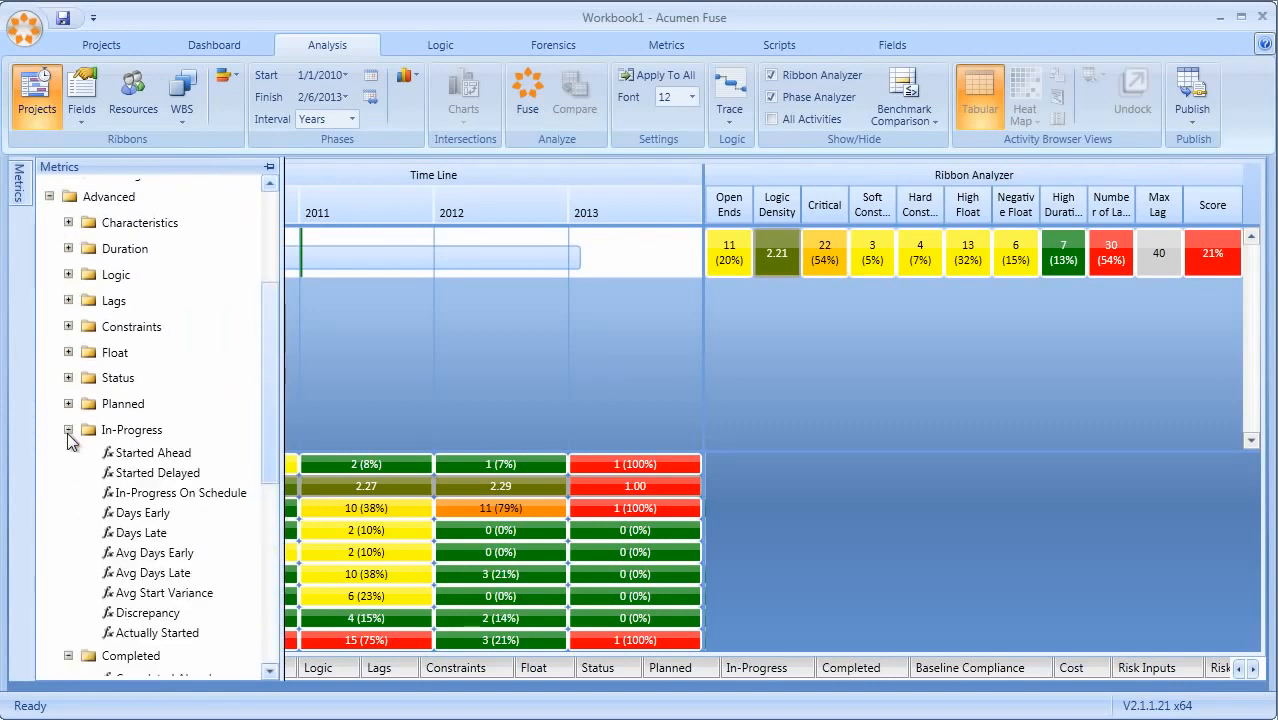
{"action": "right_click", "coordinate": [140, 456]}
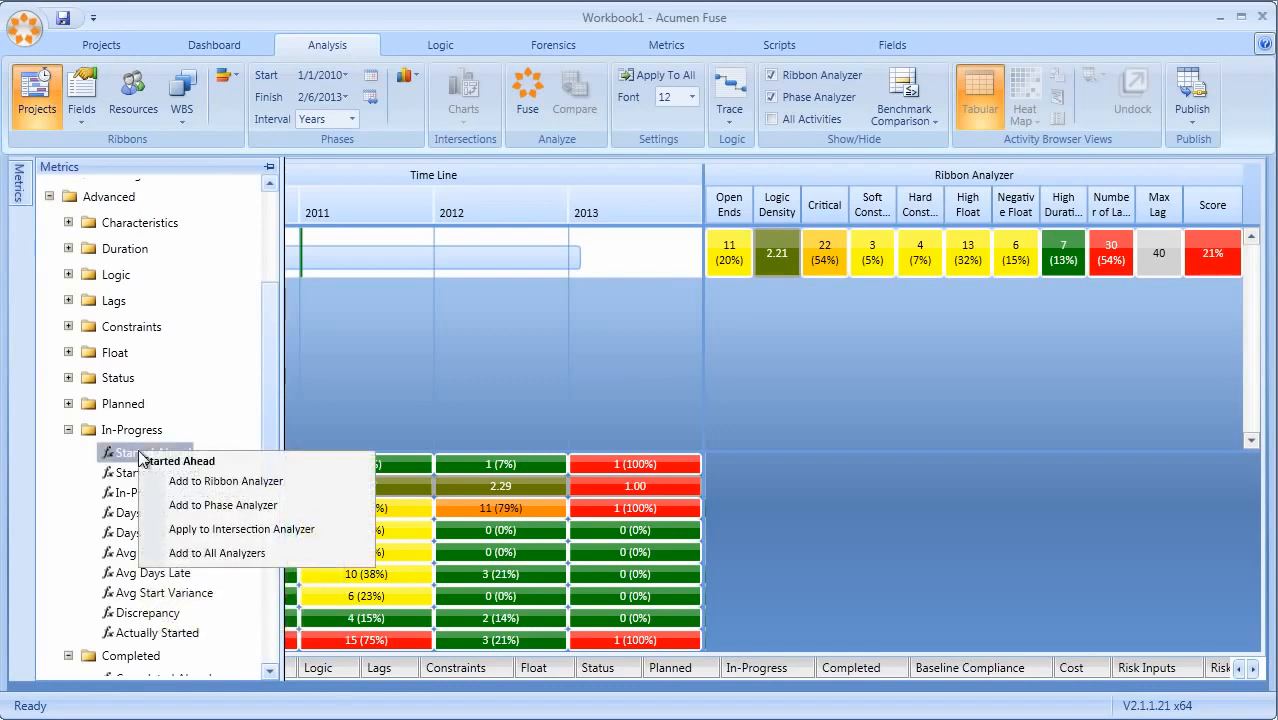
{"action": "left_click", "coordinate": [333, 398]}
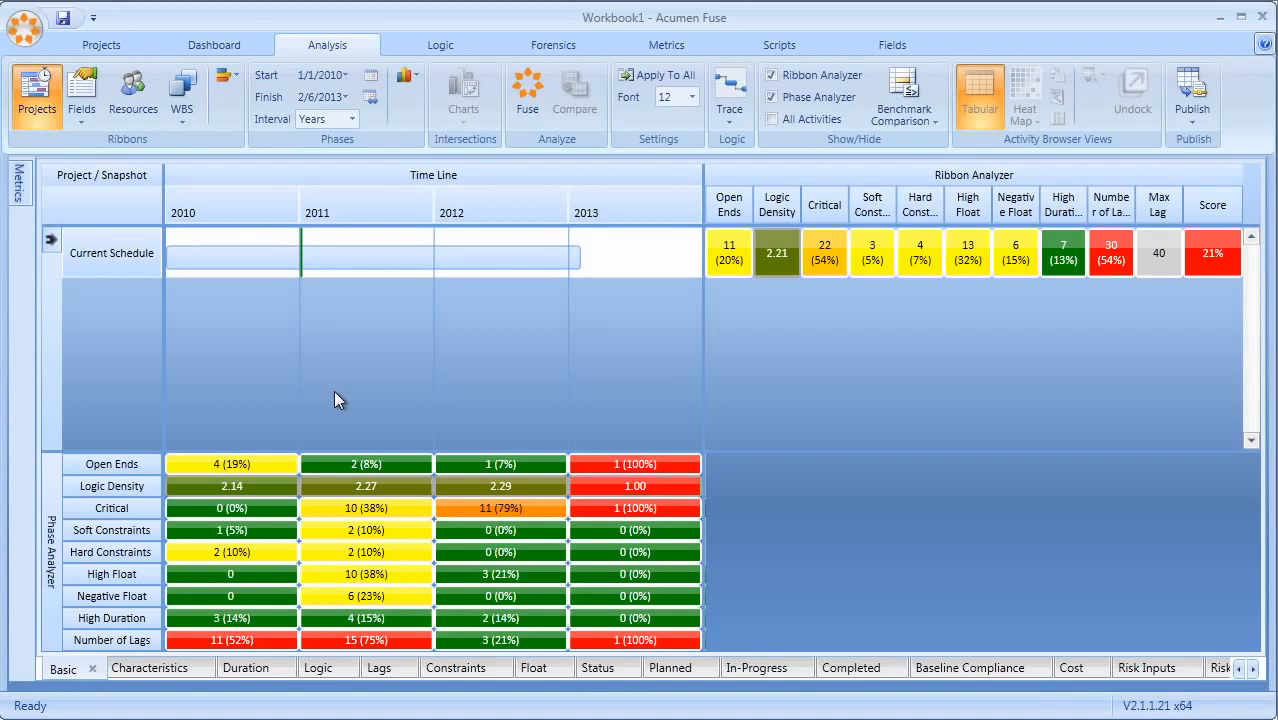
Examine the Current Schedule activities behind the Open Ends, Soft Constraints and Negative Float metrics, and read the Soft Constraints definition
{"action": "left_click", "coordinate": [729, 253]}
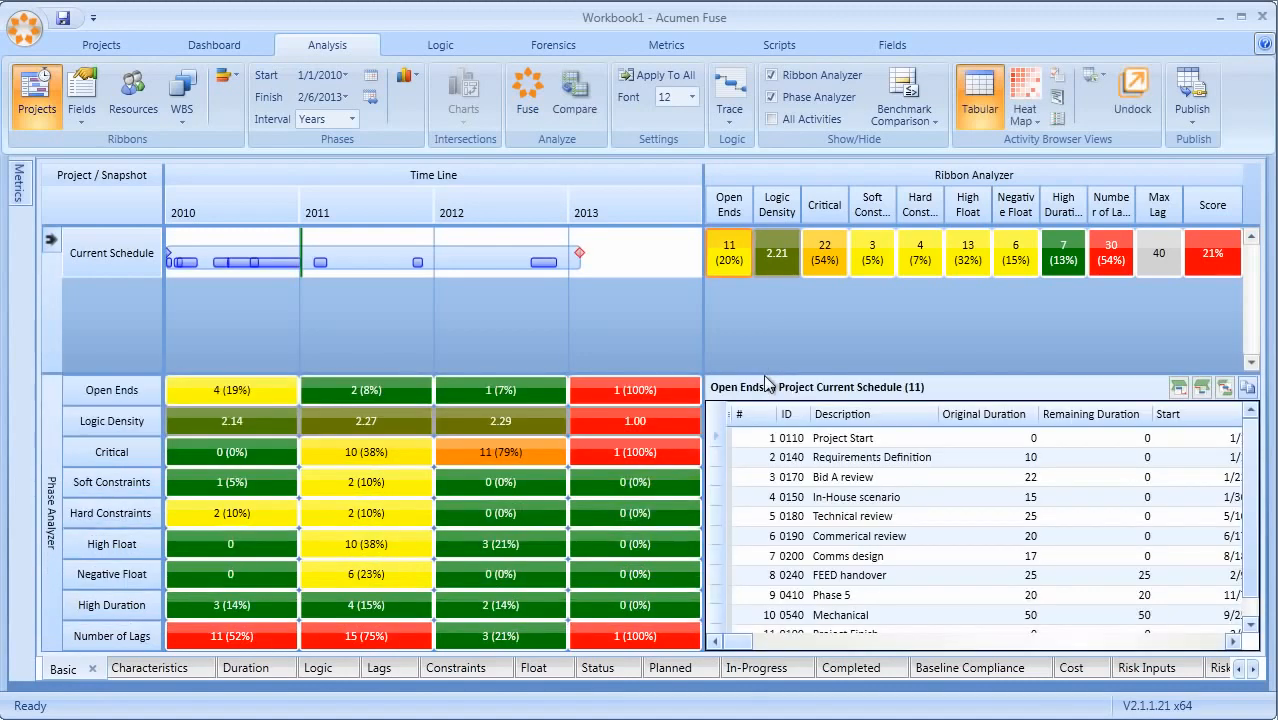
{"action": "left_click", "coordinate": [872, 262]}
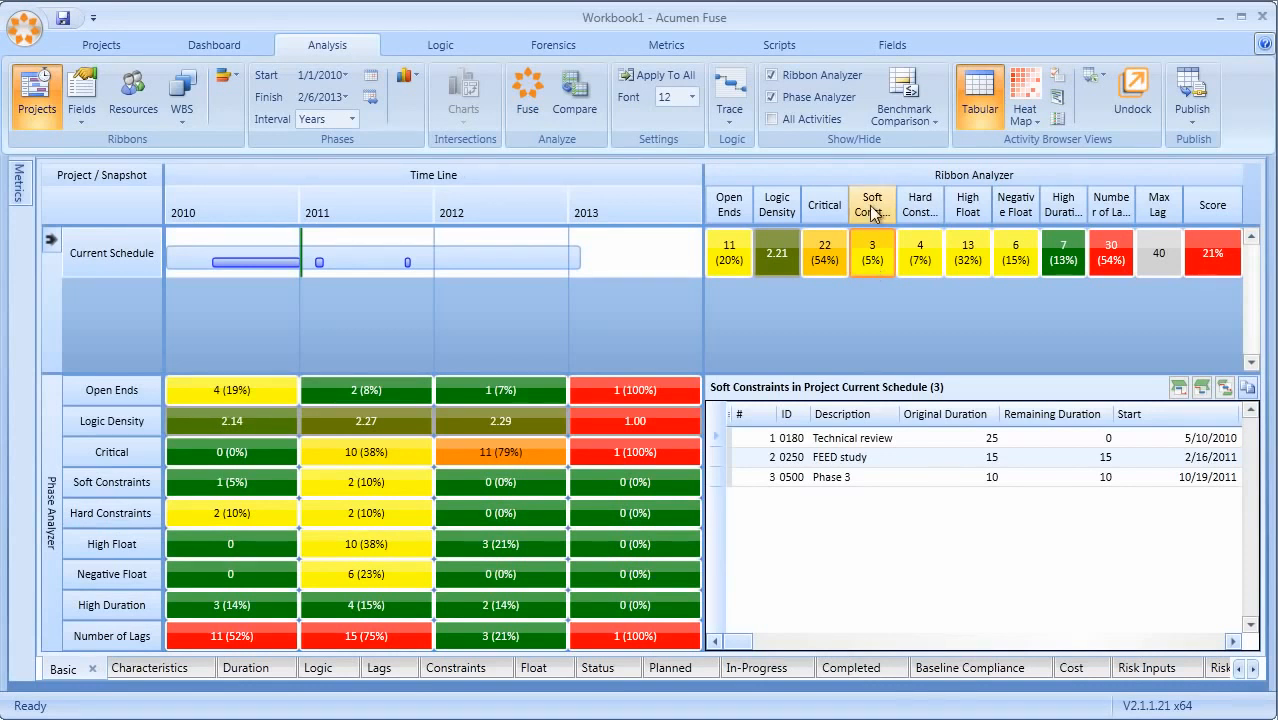
{"action": "mouse_move", "coordinate": [872, 206]}
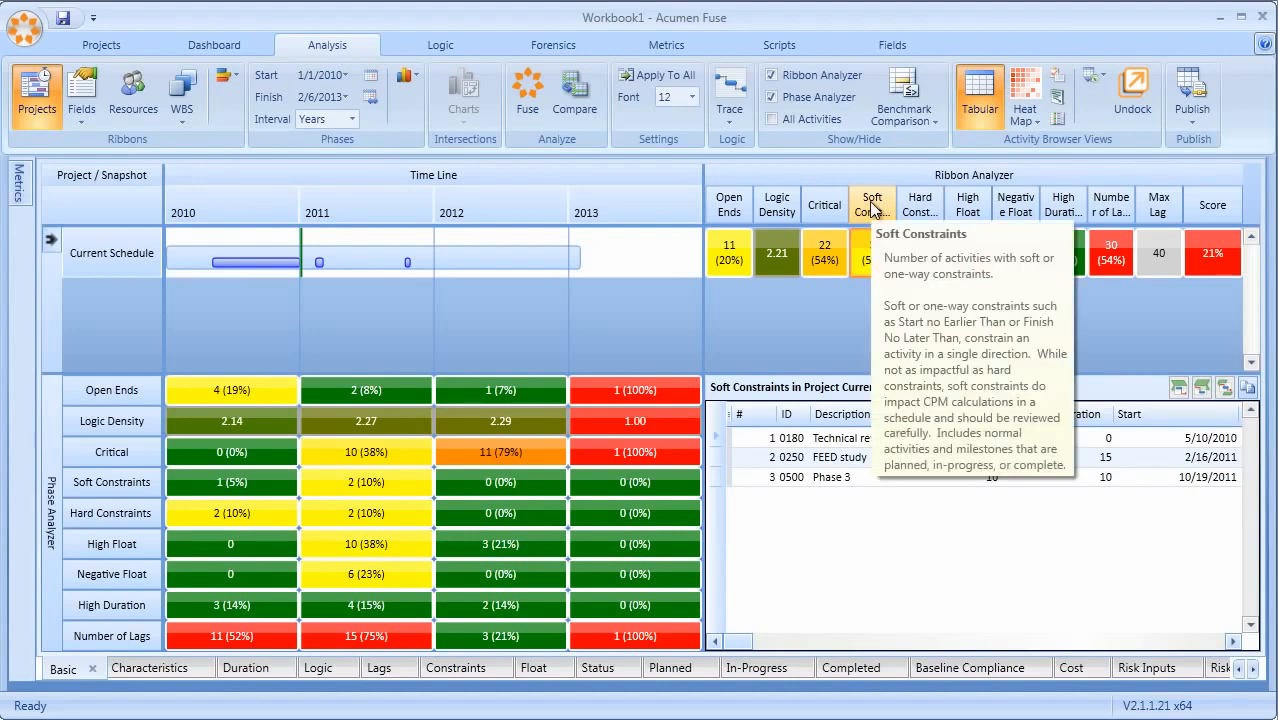
{"action": "mouse_move", "coordinate": [870, 256]}
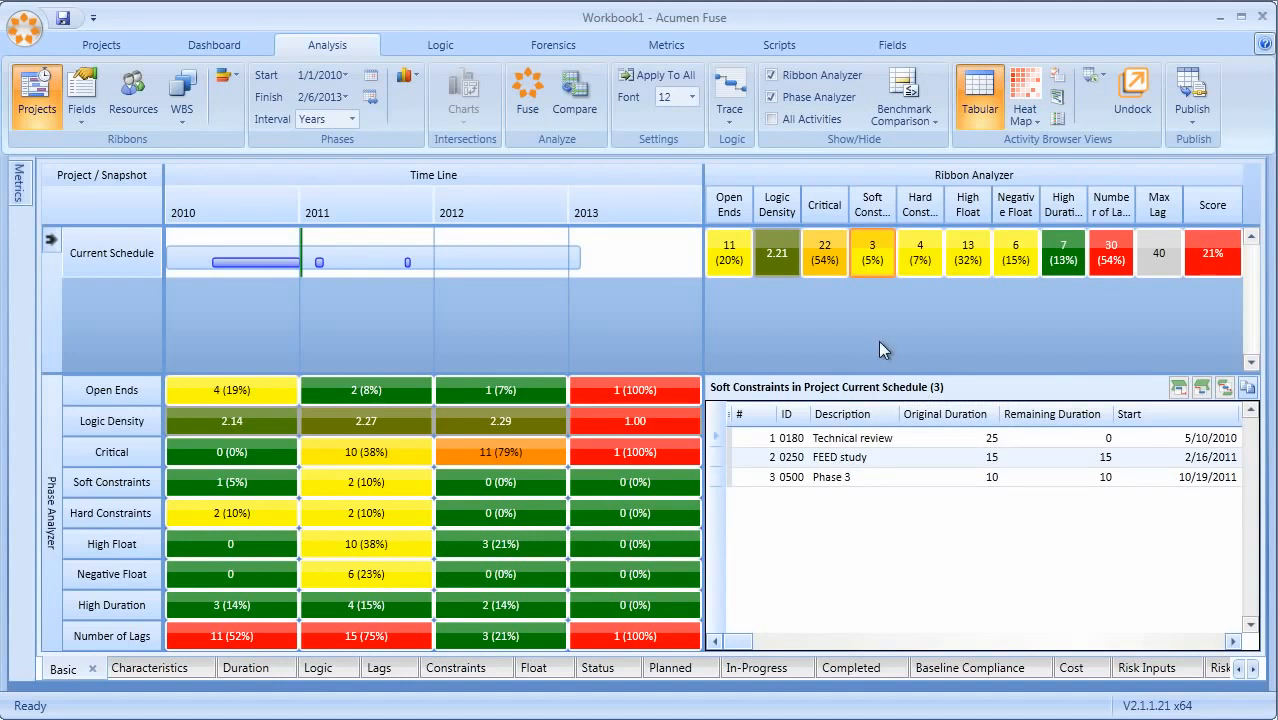
{"action": "left_click", "coordinate": [1014, 258]}
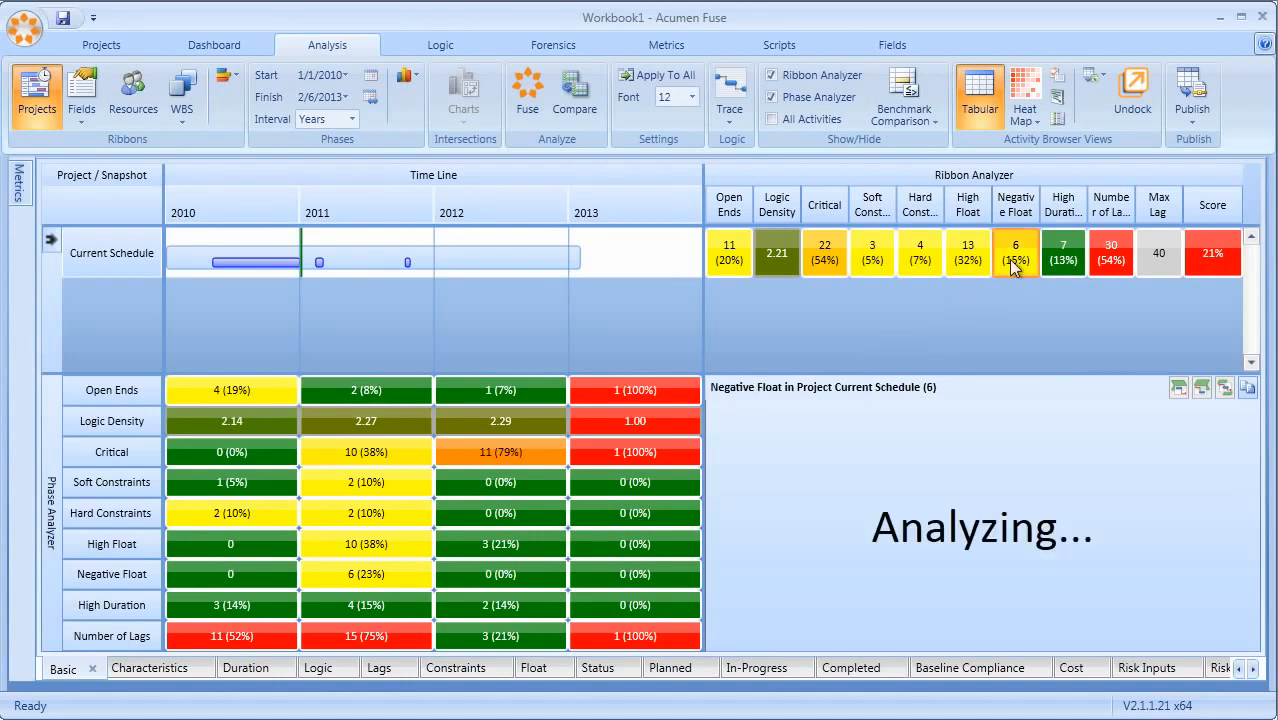
View the Open Ends activities as a metric check matrix, a Gantt chart and a heat map
{"action": "left_click", "coordinate": [728, 252]}
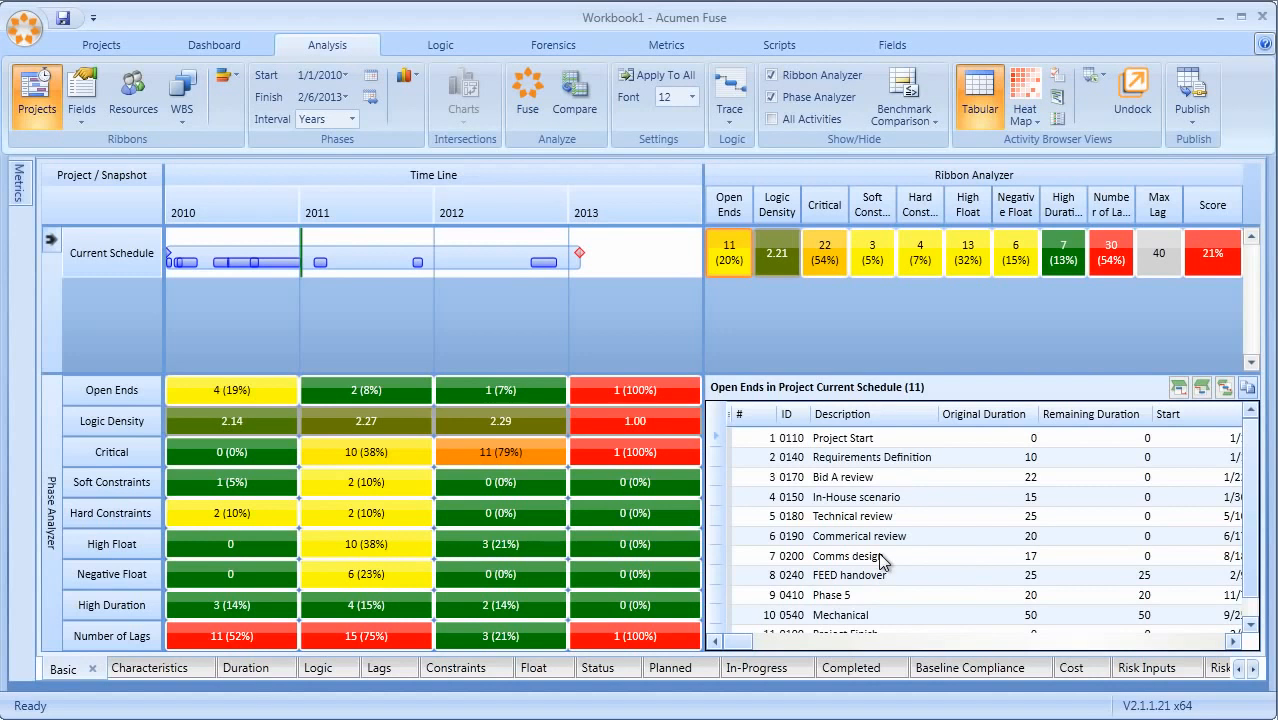
{"action": "left_click", "coordinate": [1058, 120]}
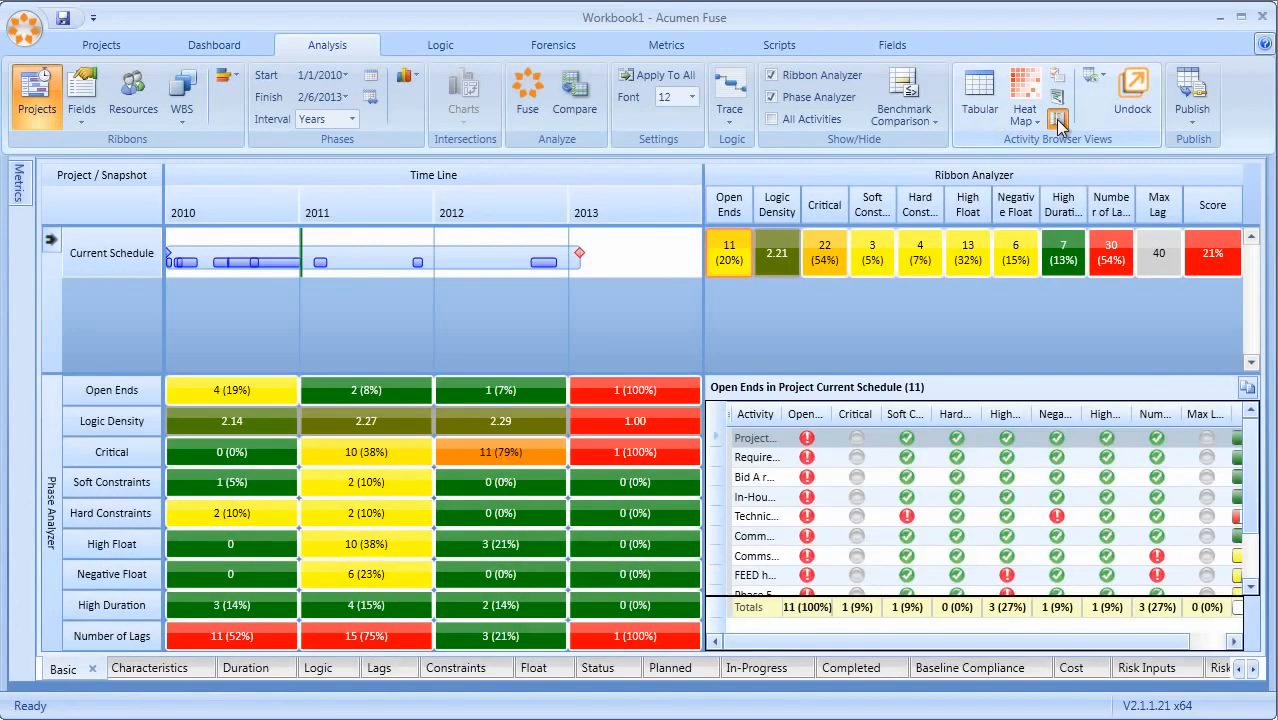
{"action": "left_click", "coordinate": [1057, 100]}
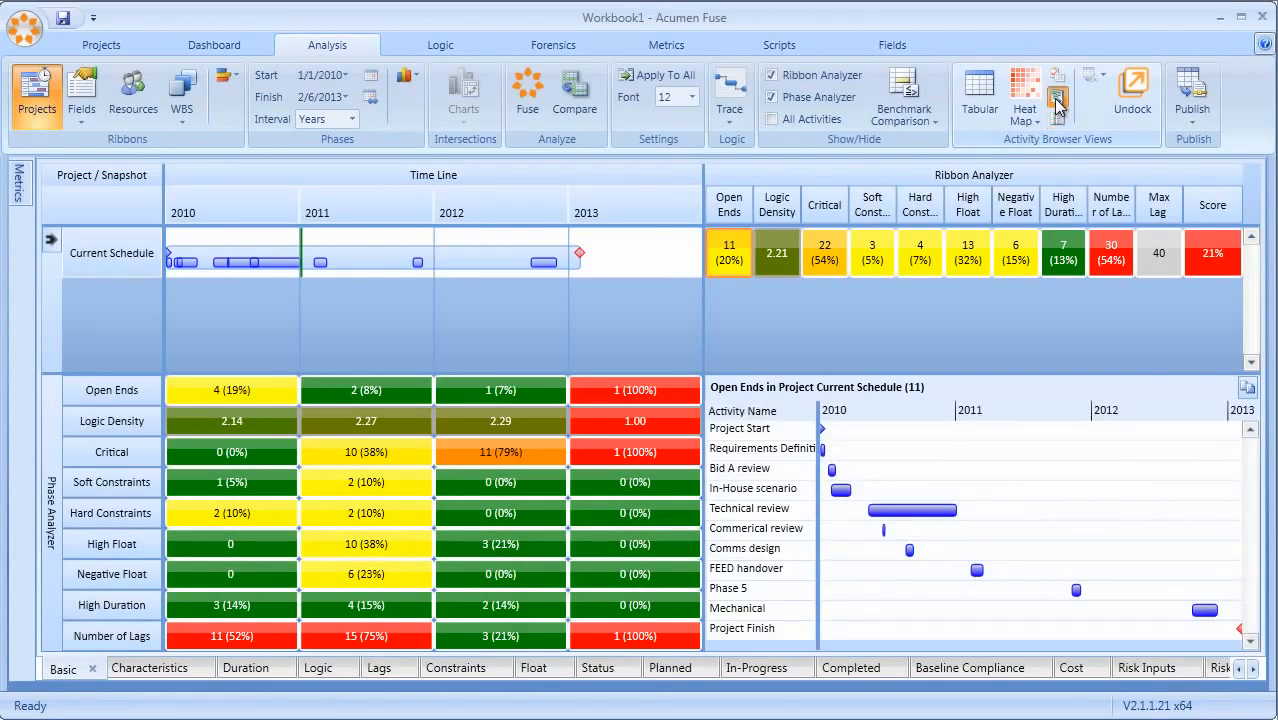
{"action": "left_click", "coordinate": [1025, 92]}
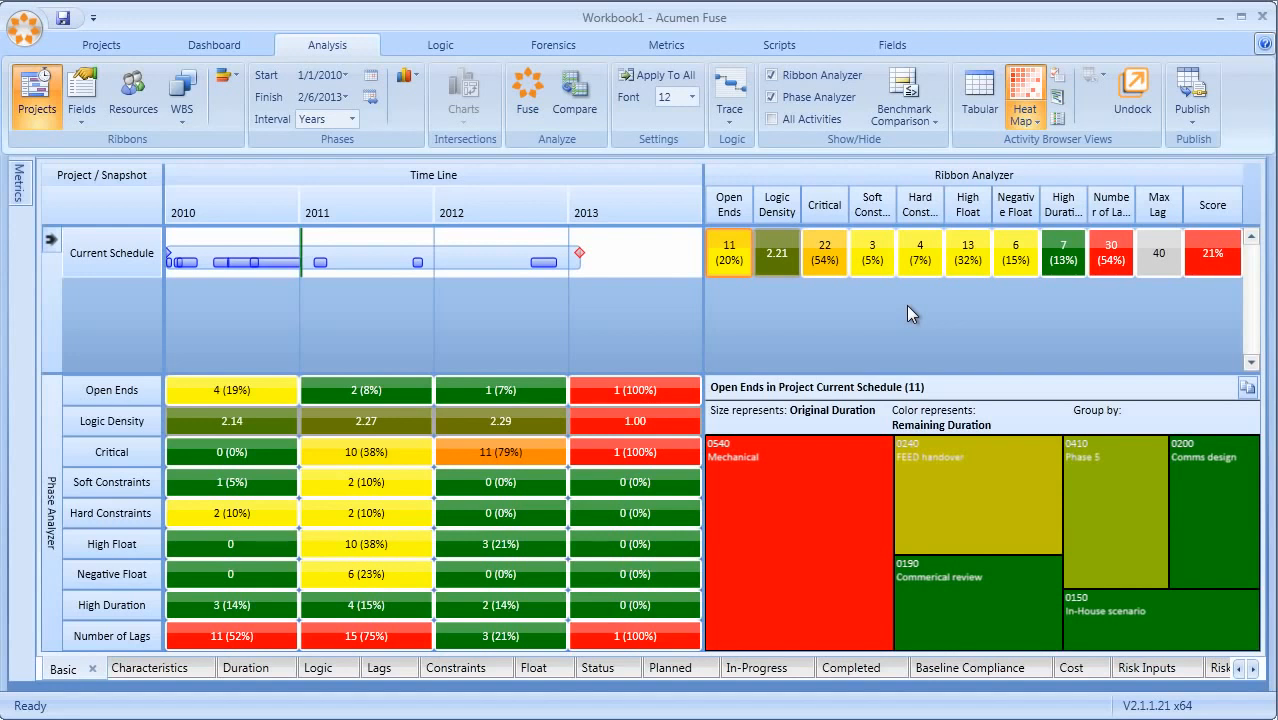
{"action": "left_click", "coordinate": [183, 118]}
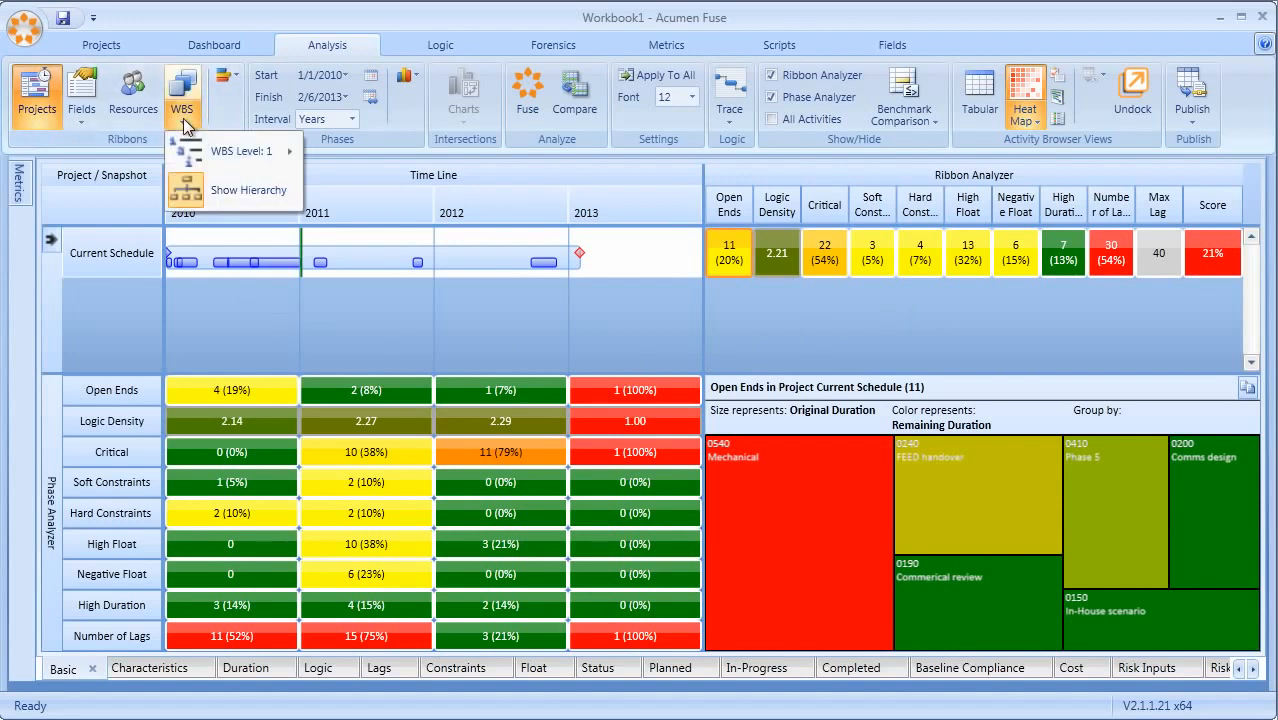
{"action": "mouse_move", "coordinate": [194, 155]}
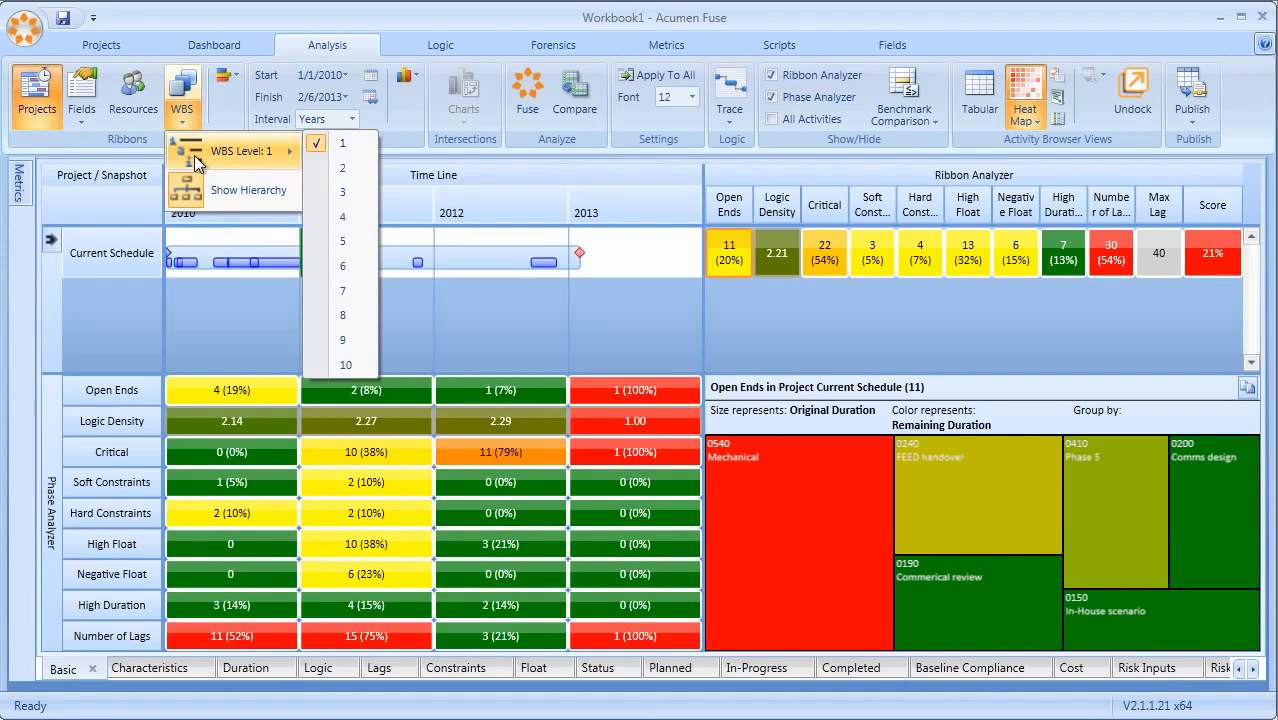
{"action": "left_click", "coordinate": [82, 118]}
{"action": "mouse_move", "coordinate": [131, 168]}
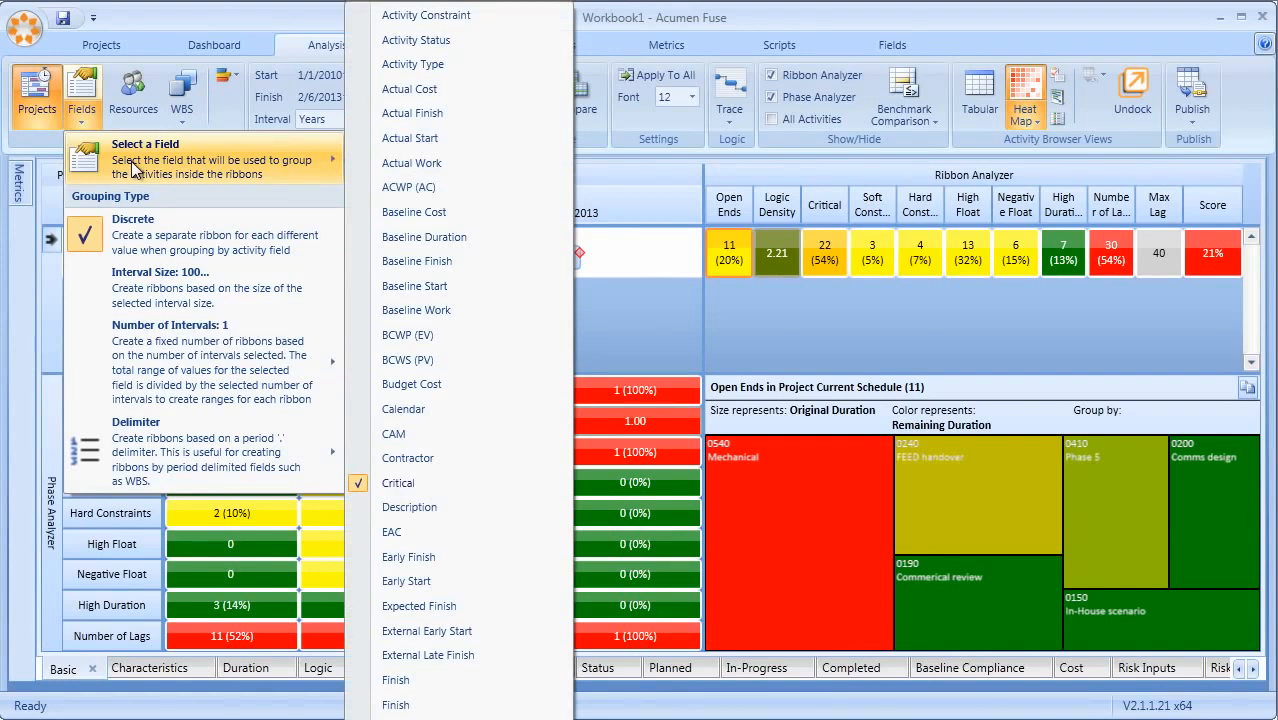
{"action": "left_click", "coordinate": [181, 118]}
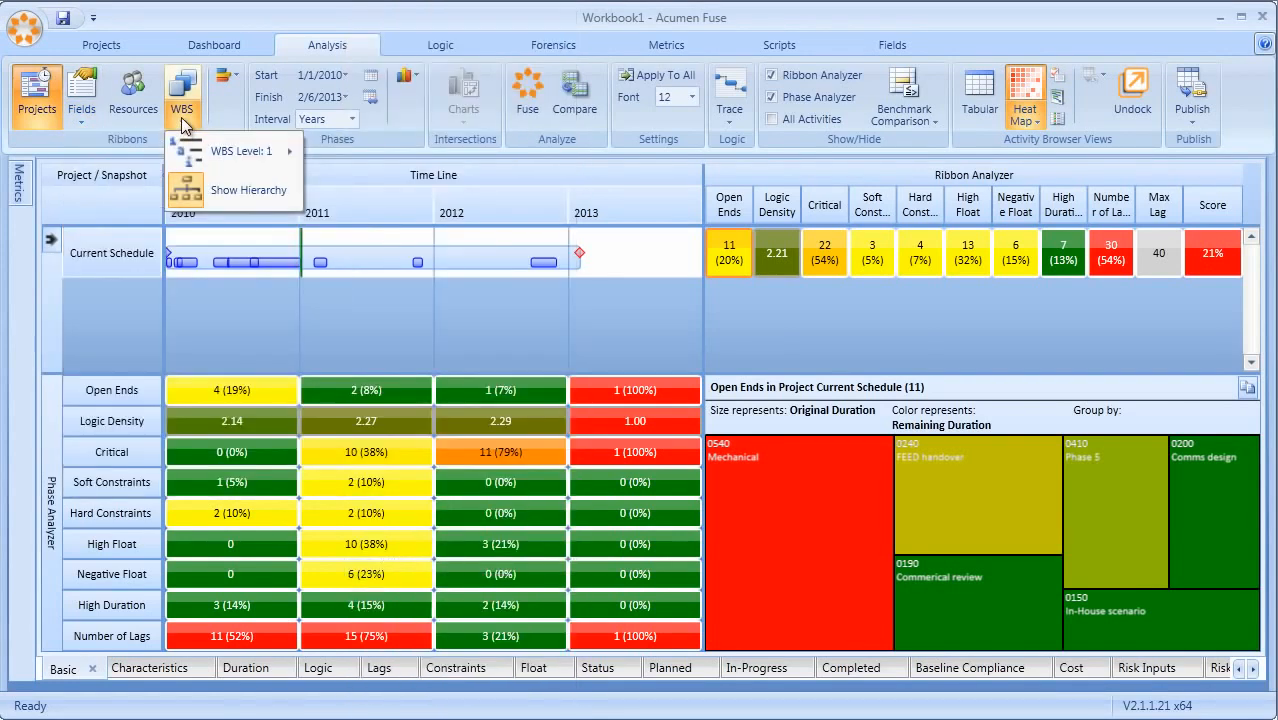
{"action": "mouse_move", "coordinate": [194, 154]}
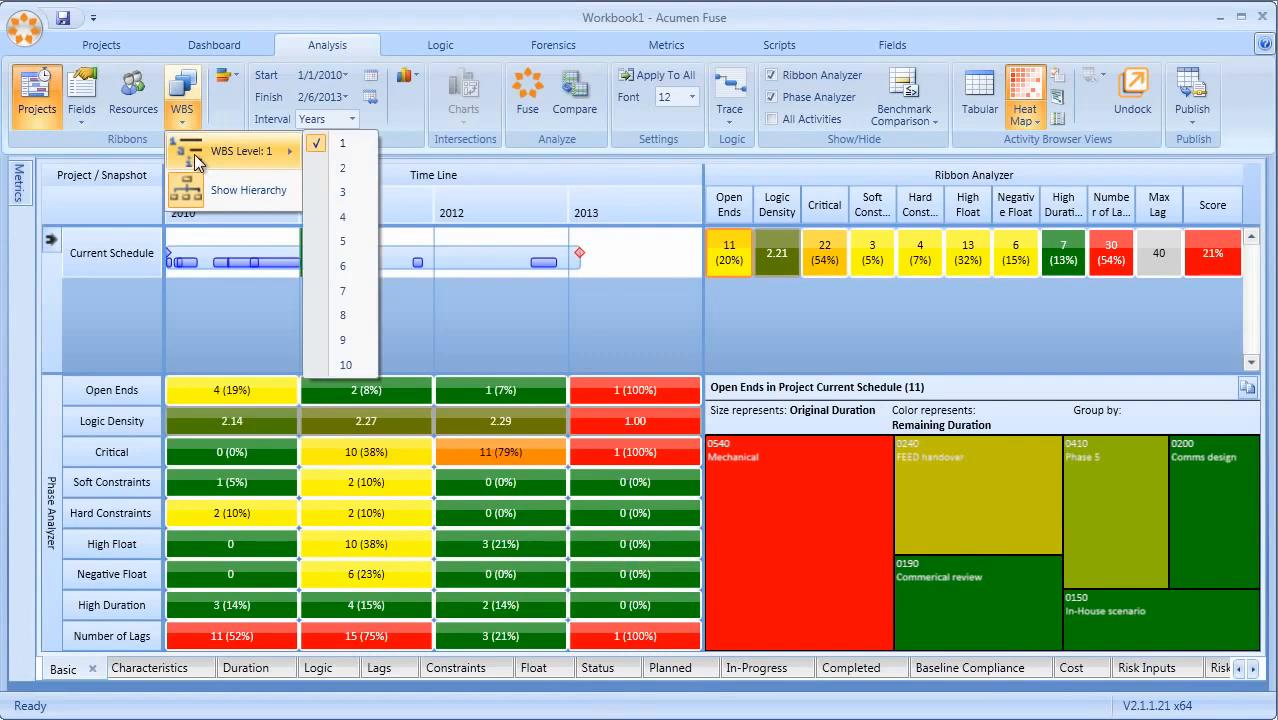
Group the ribbons by WBS level 2 and recalculate the metrics with Fuse
{"action": "left_click", "coordinate": [178, 118]}
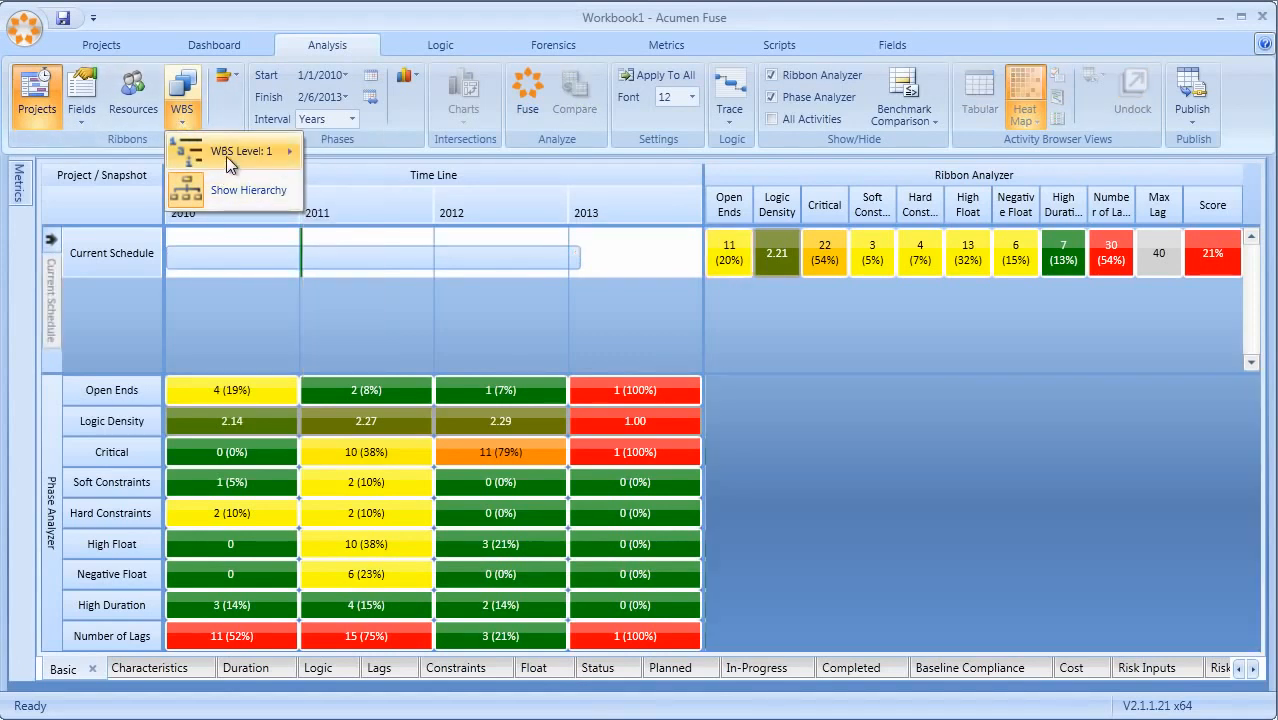
{"action": "mouse_move", "coordinate": [226, 156]}
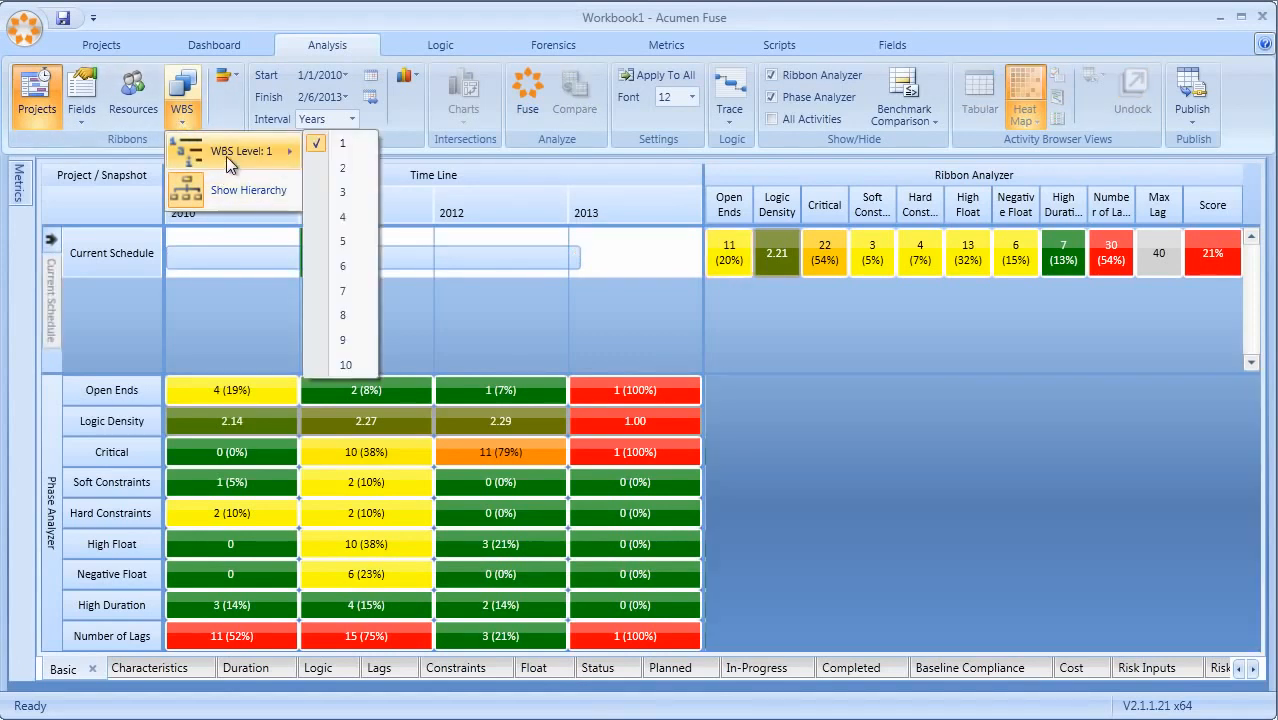
{"action": "left_click", "coordinate": [345, 170]}
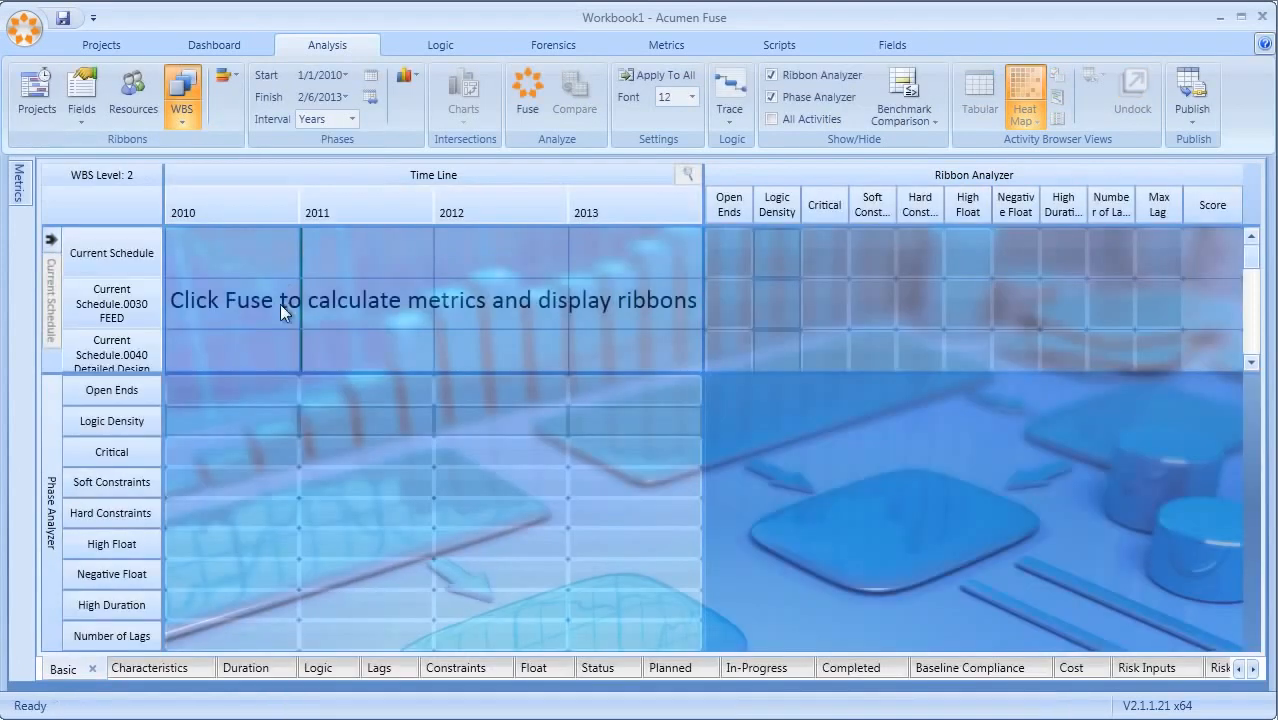
{"action": "left_click", "coordinate": [527, 95]}
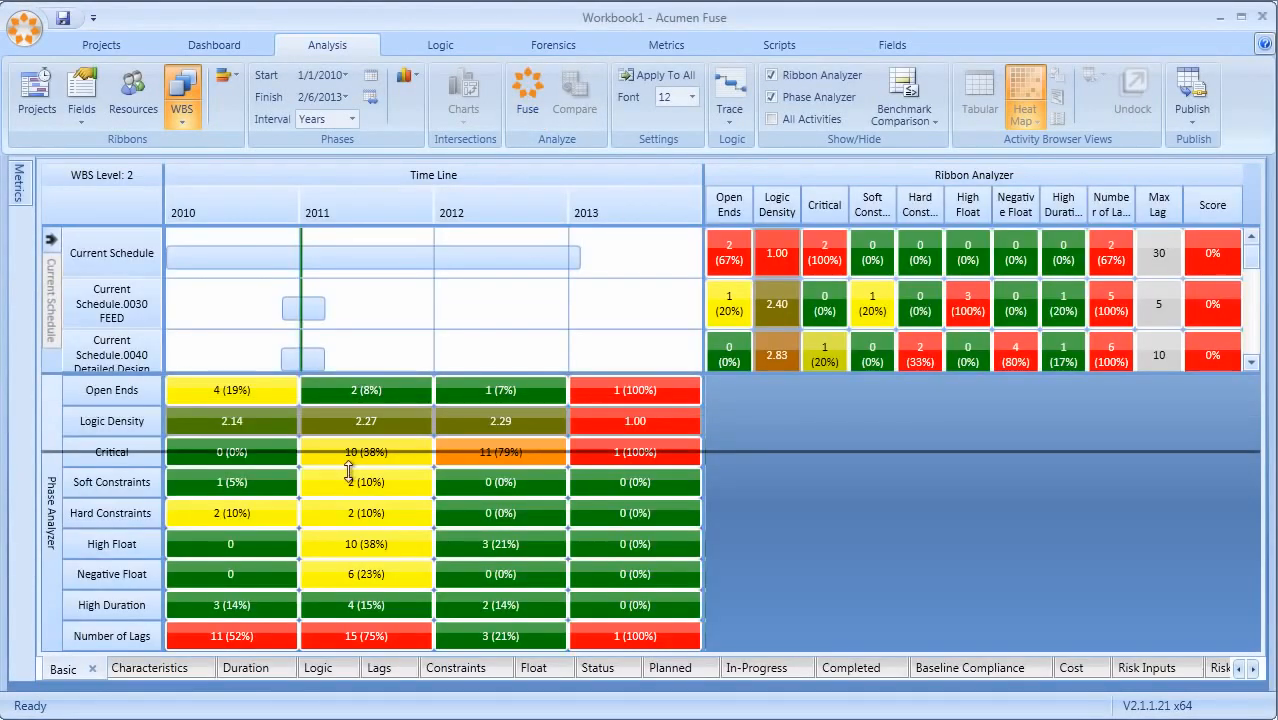
Enlarge the ribbon area, drill into the Current Schedule.0050 Procurement ribbon and show the heat map of its activities
{"action": "left_click_drag", "start_coordinate": [348, 373], "coordinate": [348, 489]}
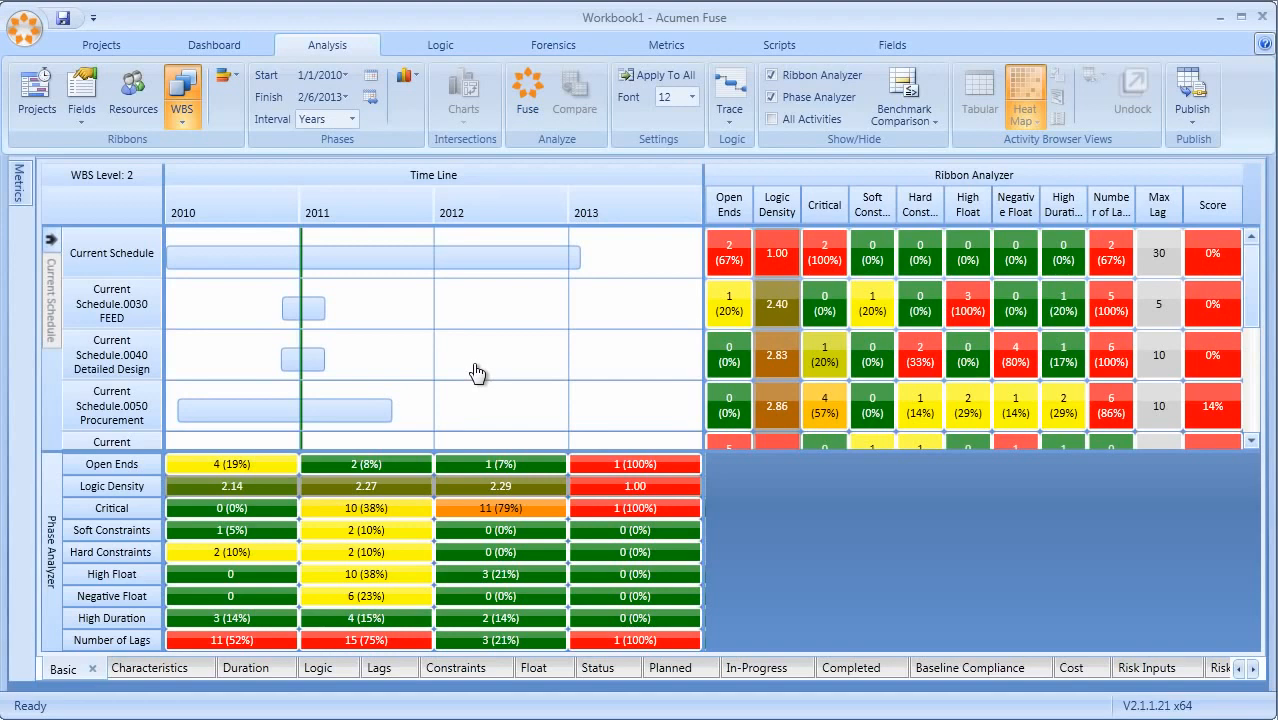
{"action": "double_click", "coordinate": [103, 407]}
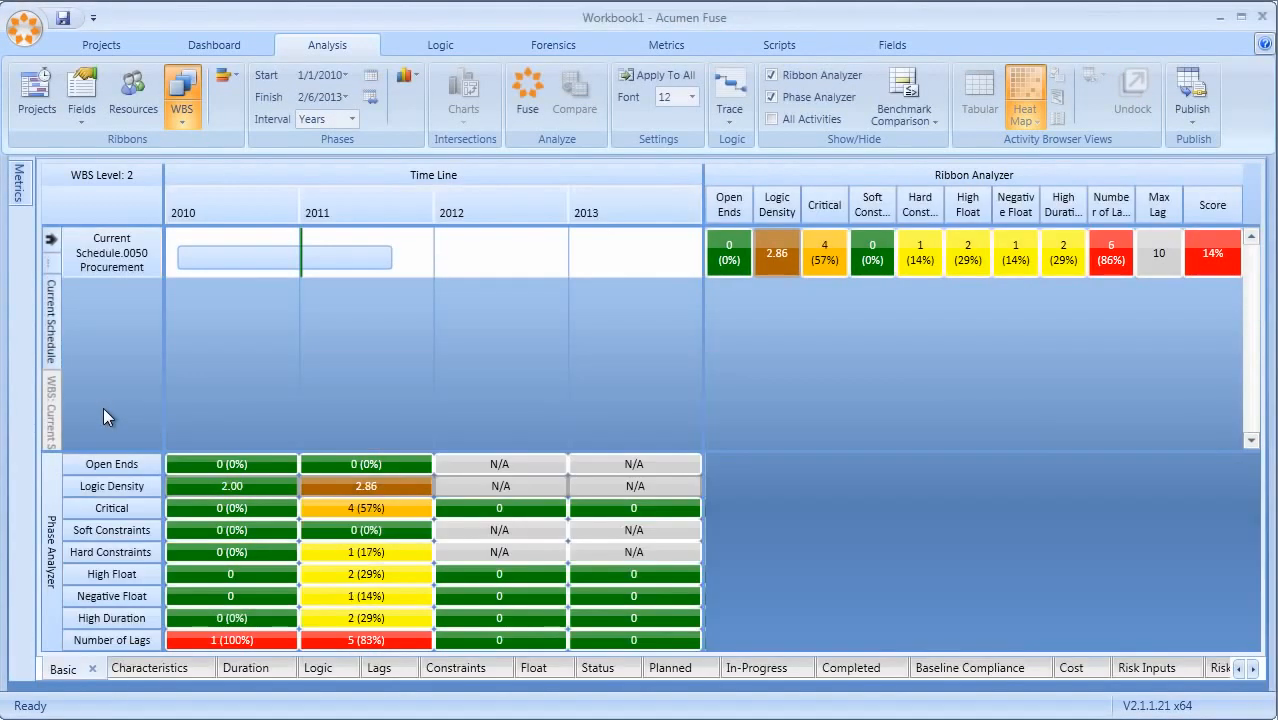
{"action": "left_click", "coordinate": [112, 256]}
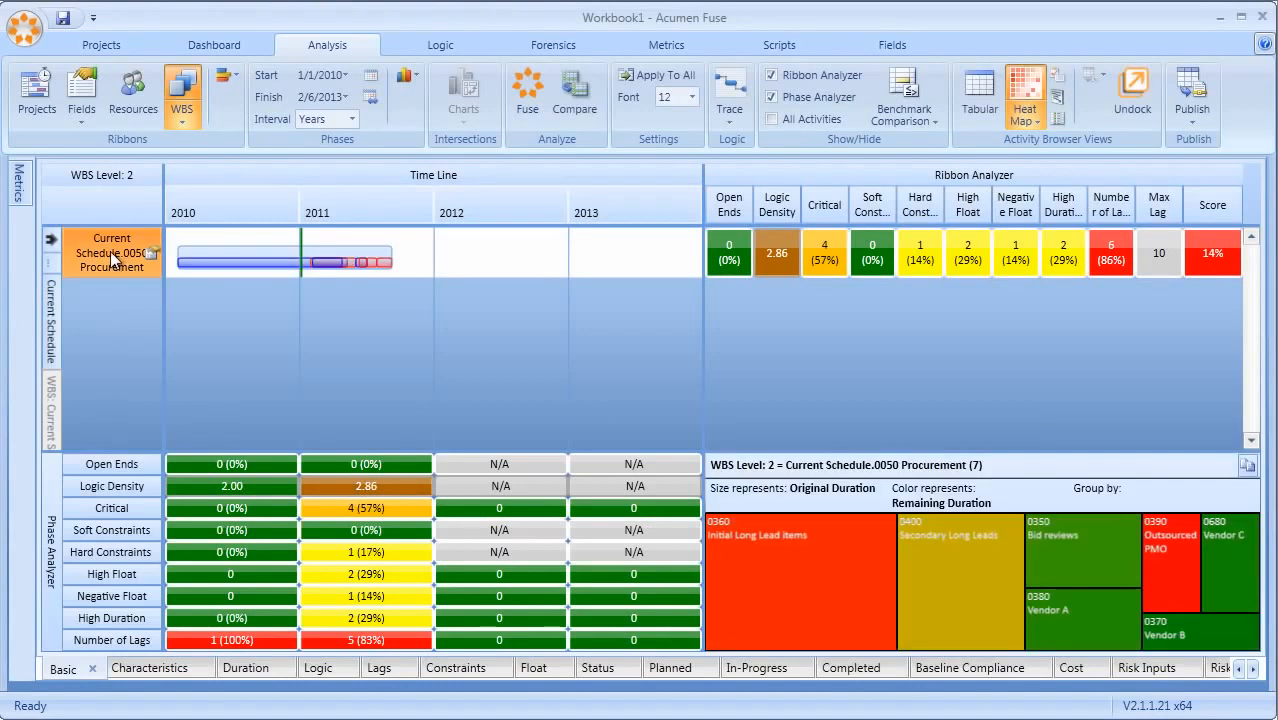
Group the Procurement activities into ribbons by the Critical field and recalculate the metrics with Fuse
{"action": "left_click", "coordinate": [80, 118]}
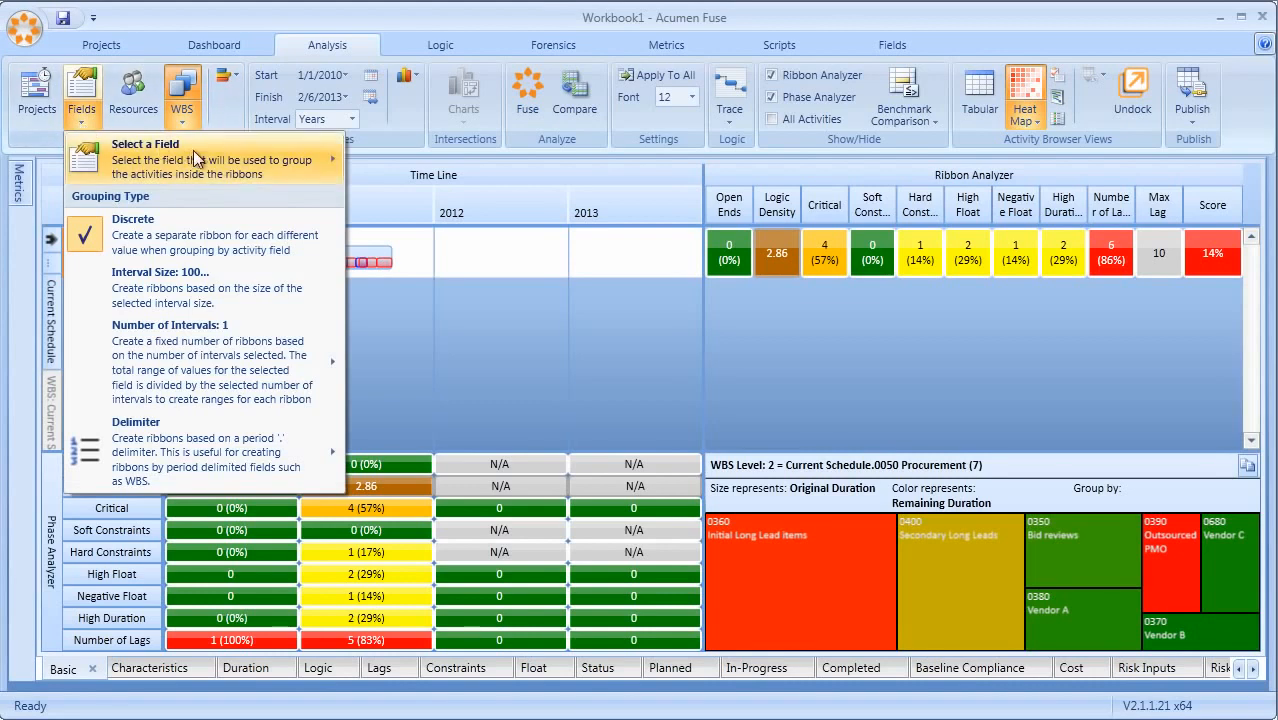
{"action": "mouse_move", "coordinate": [193, 150]}
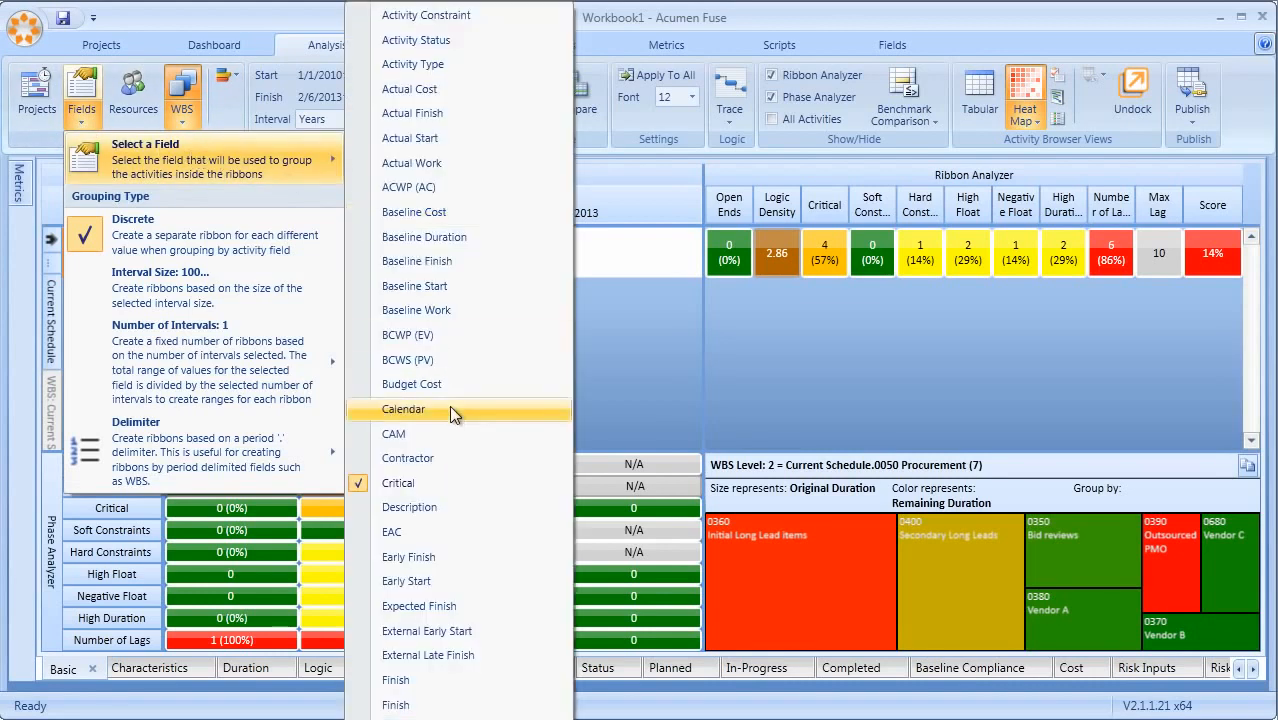
{"action": "left_click", "coordinate": [402, 603]}
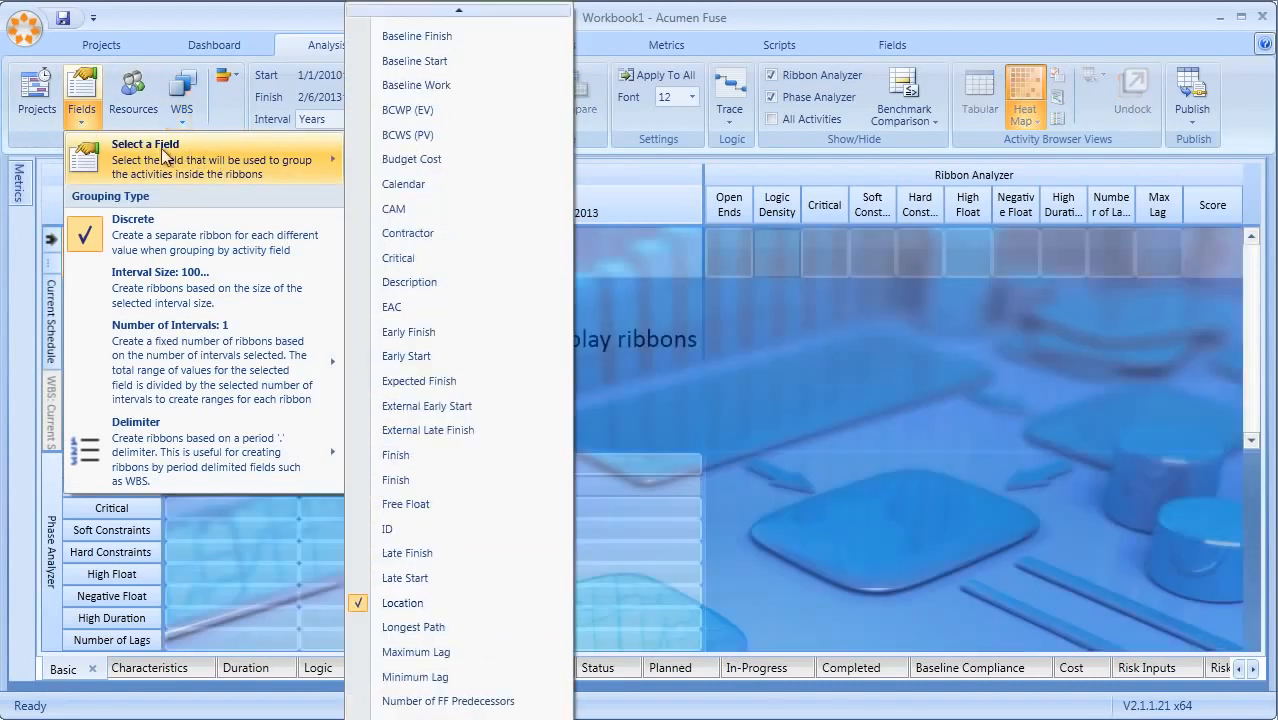
{"action": "left_click", "coordinate": [398, 260]}
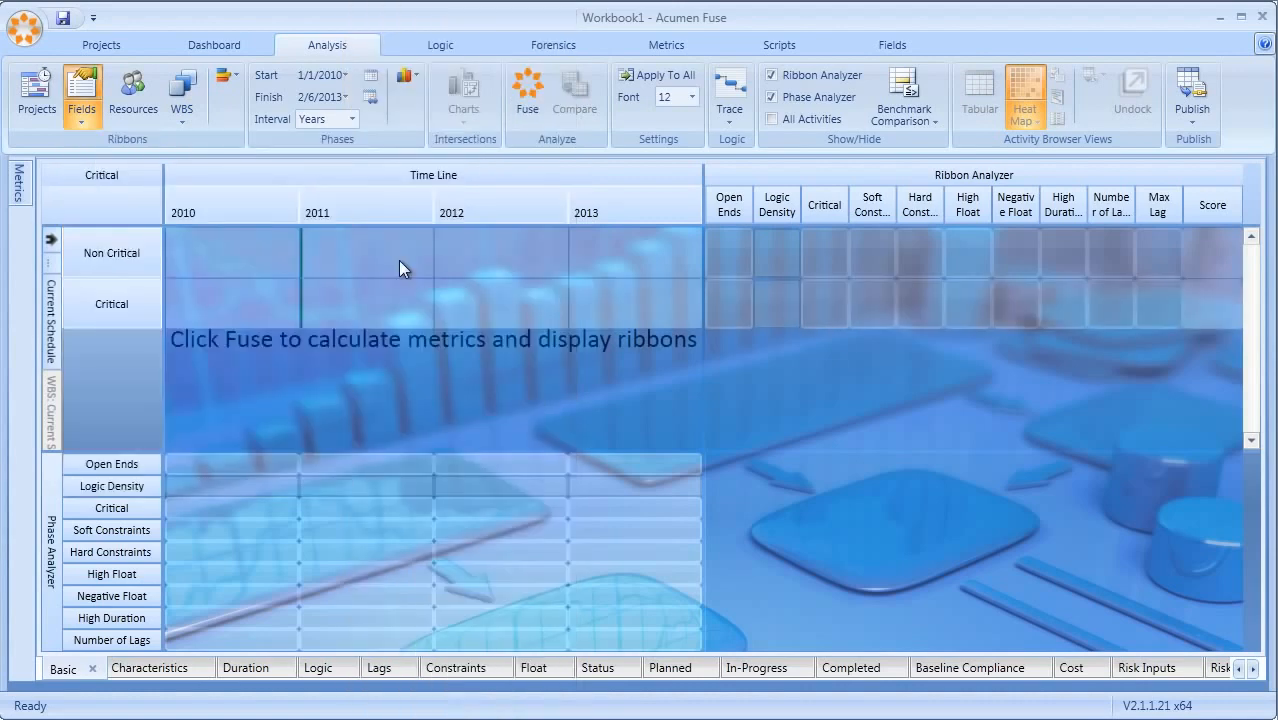
{"action": "left_click", "coordinate": [526, 89]}
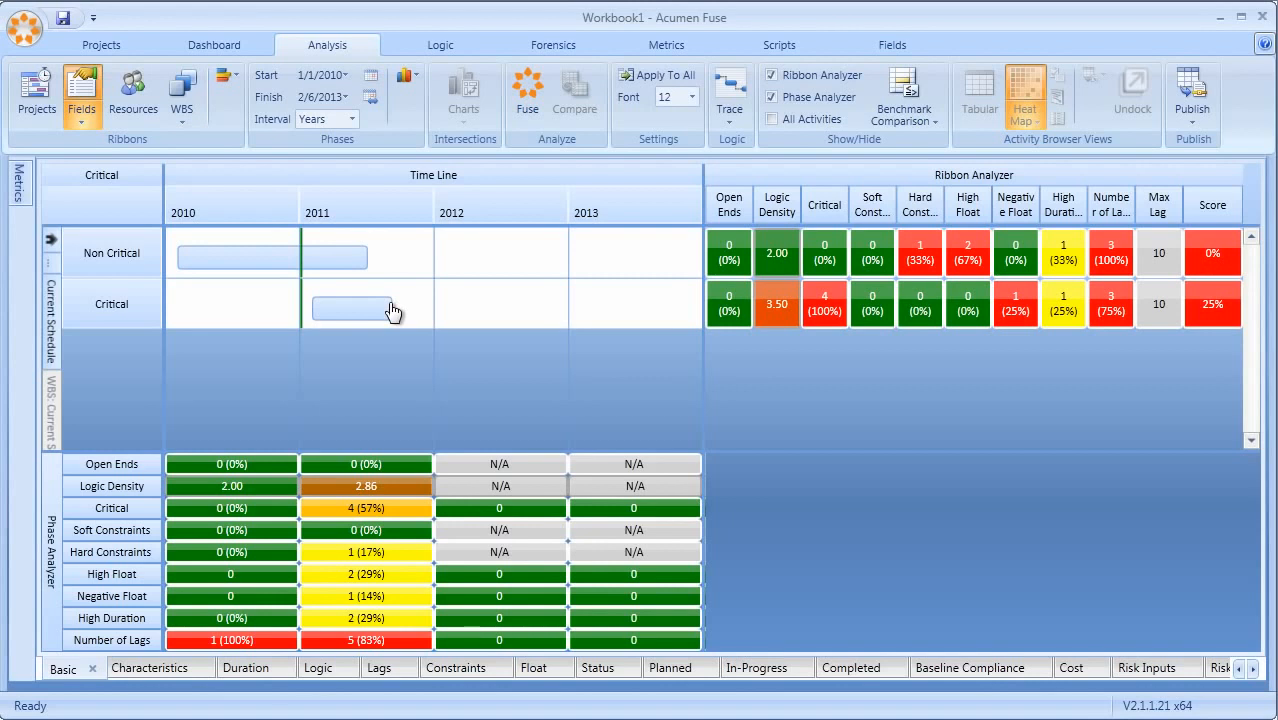
Examine the heat maps of the Critical and Non Critical ribbons and read the threshold description of the 2011 Critical metric
{"action": "left_click", "coordinate": [129, 304]}
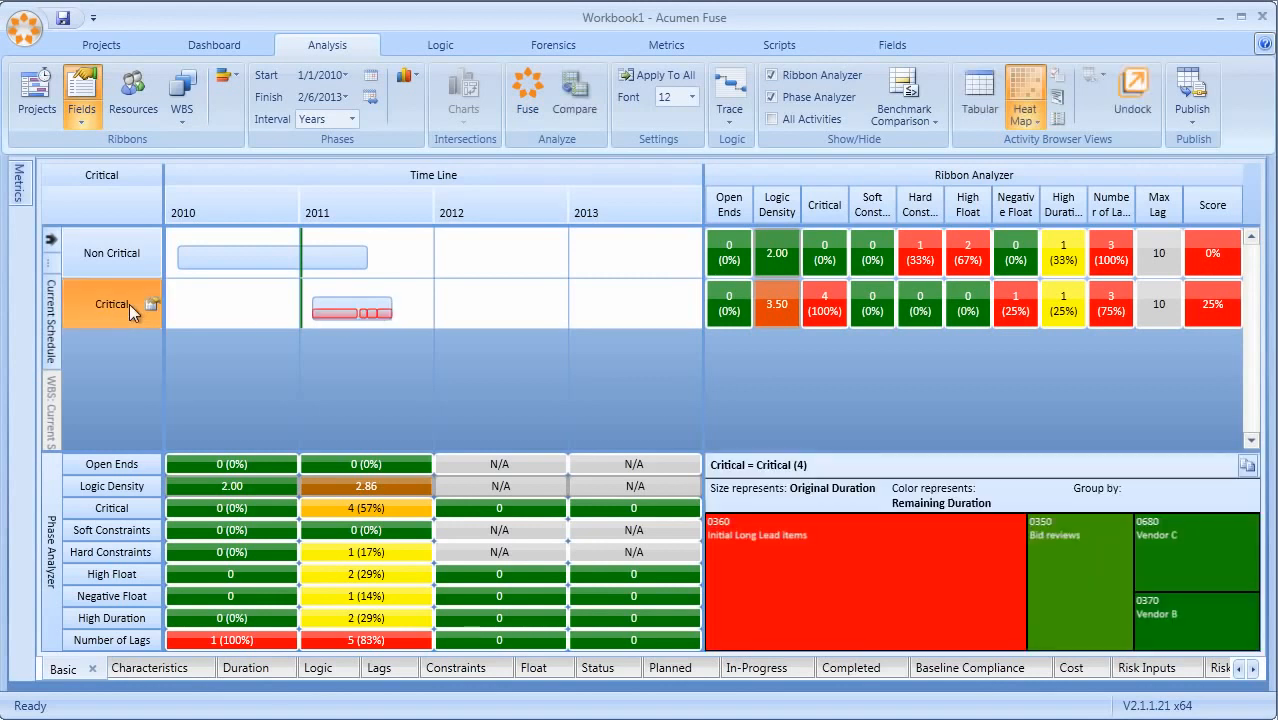
{"action": "left_click", "coordinate": [111, 240]}
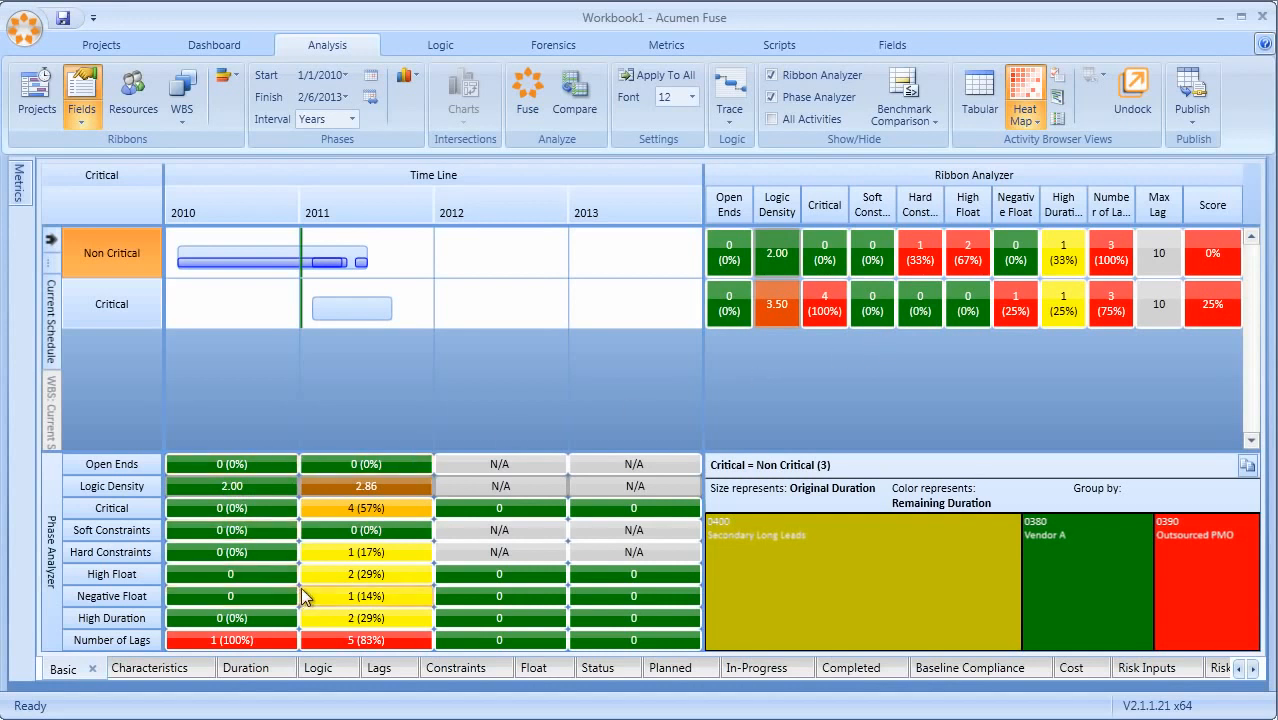
{"action": "mouse_move", "coordinate": [302, 591]}
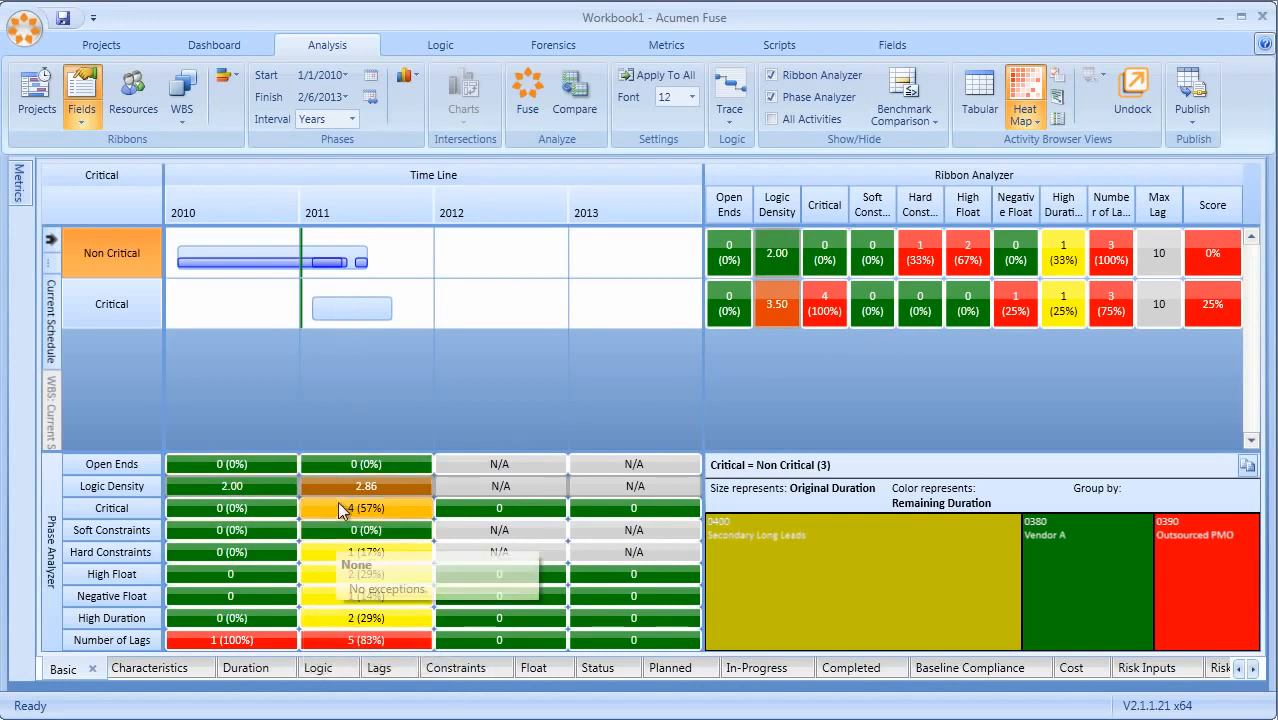
{"action": "mouse_move", "coordinate": [343, 507]}
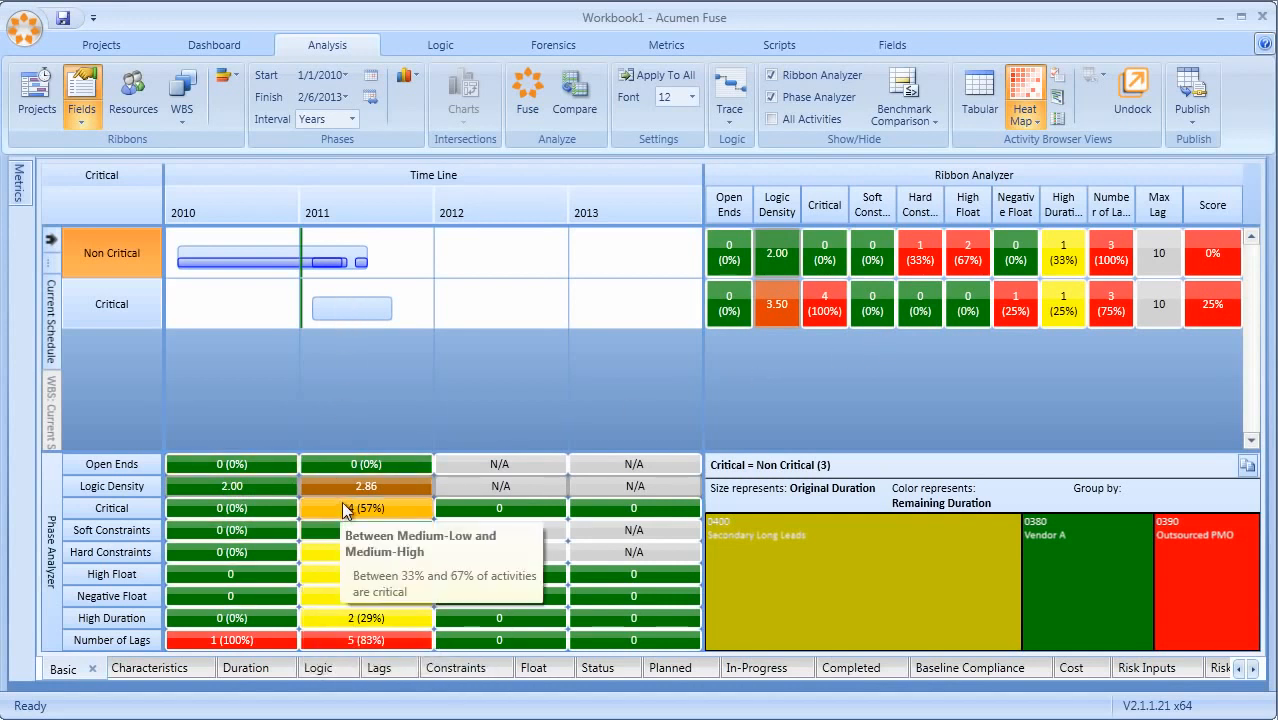
Set the phase interval to Quarters and recalculate the metrics with Fuse
{"action": "left_click", "coordinate": [351, 119]}
{"action": "left_click", "coordinate": [323, 184]}
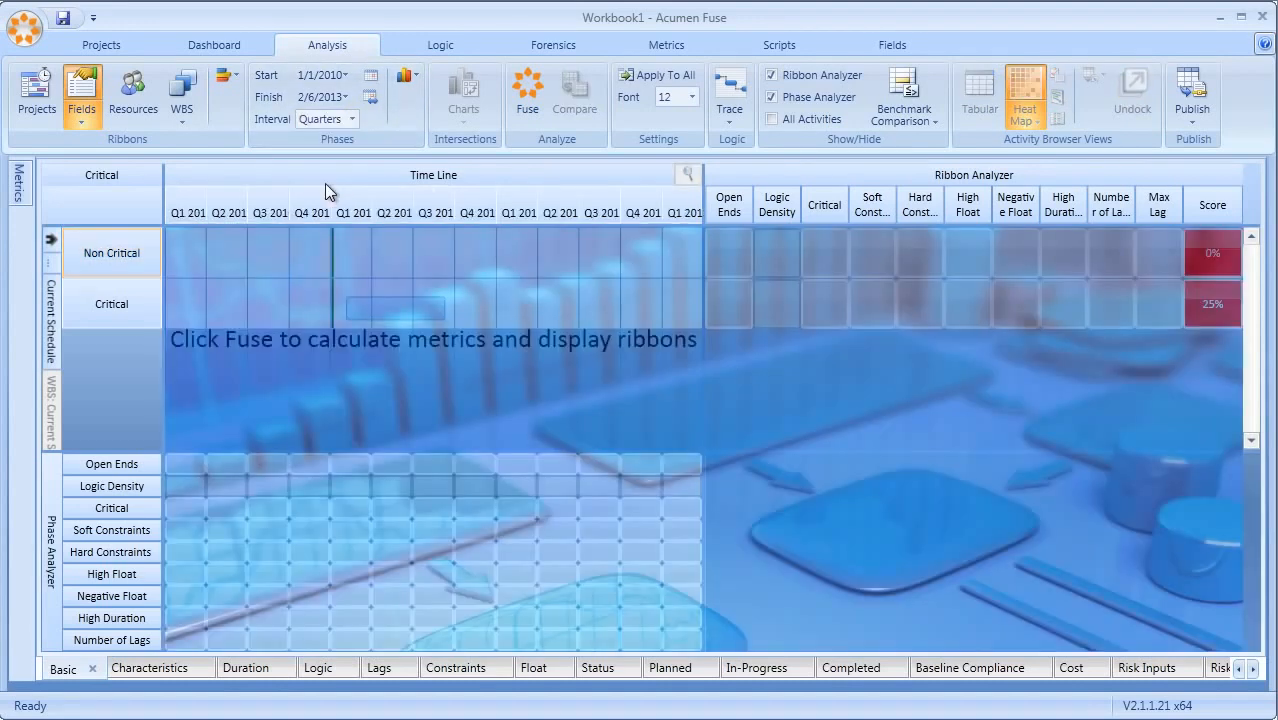
{"action": "left_click", "coordinate": [517, 93]}
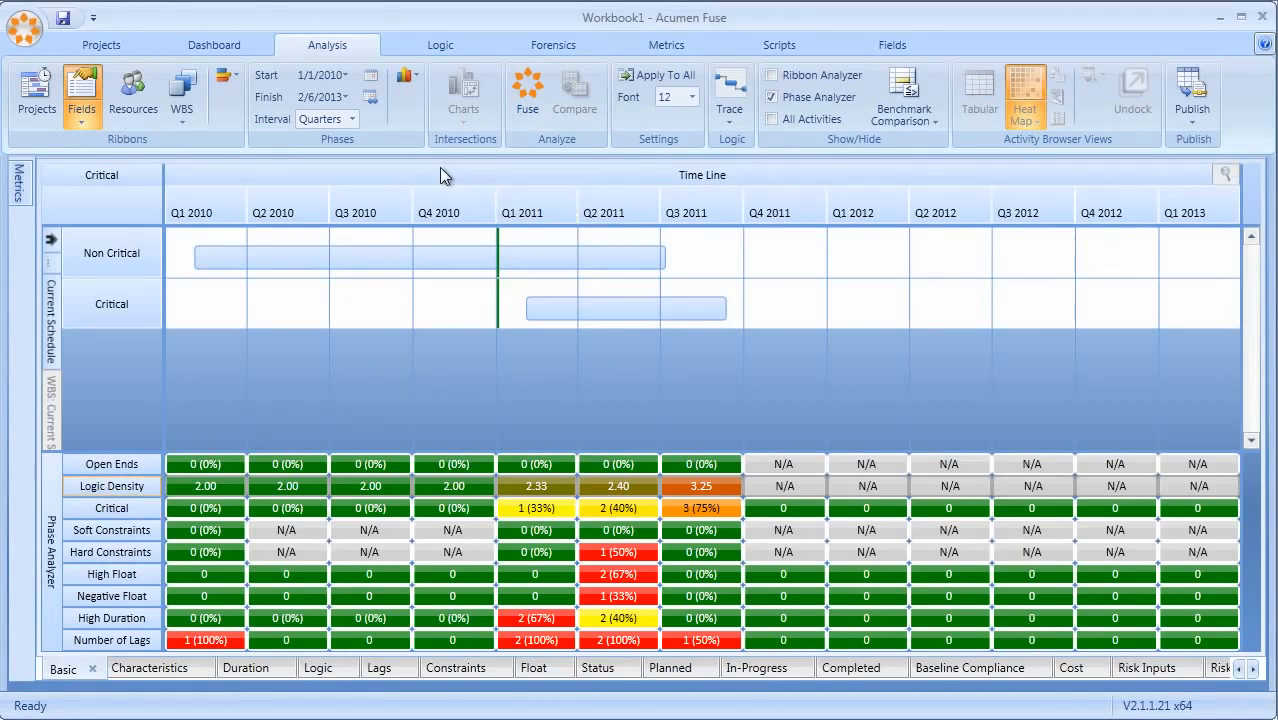
Show the Phase Analyzer as a chart plotting Open Ends, Logic Density, Critical and Soft Constraints
{"action": "left_click", "coordinate": [405, 75]}
{"action": "left_click", "coordinate": [127, 487]}
{"action": "left_click", "coordinate": [112, 508]}
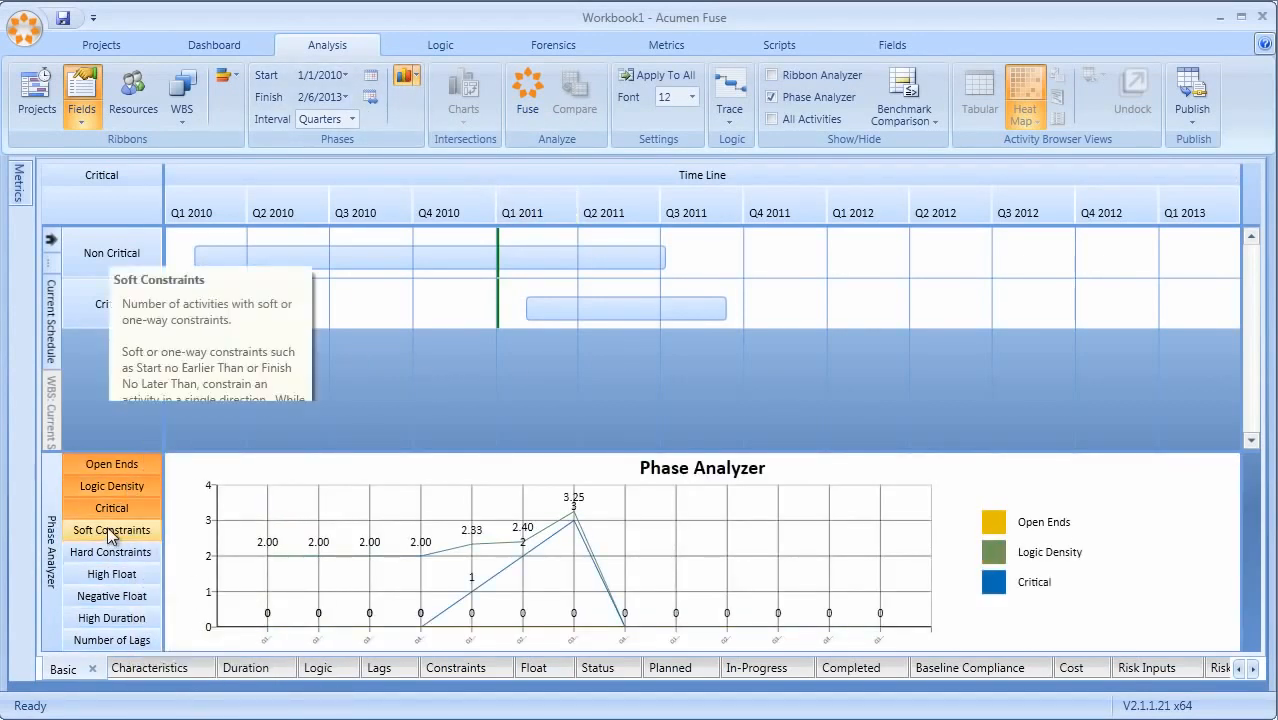
{"action": "left_click", "coordinate": [111, 530]}
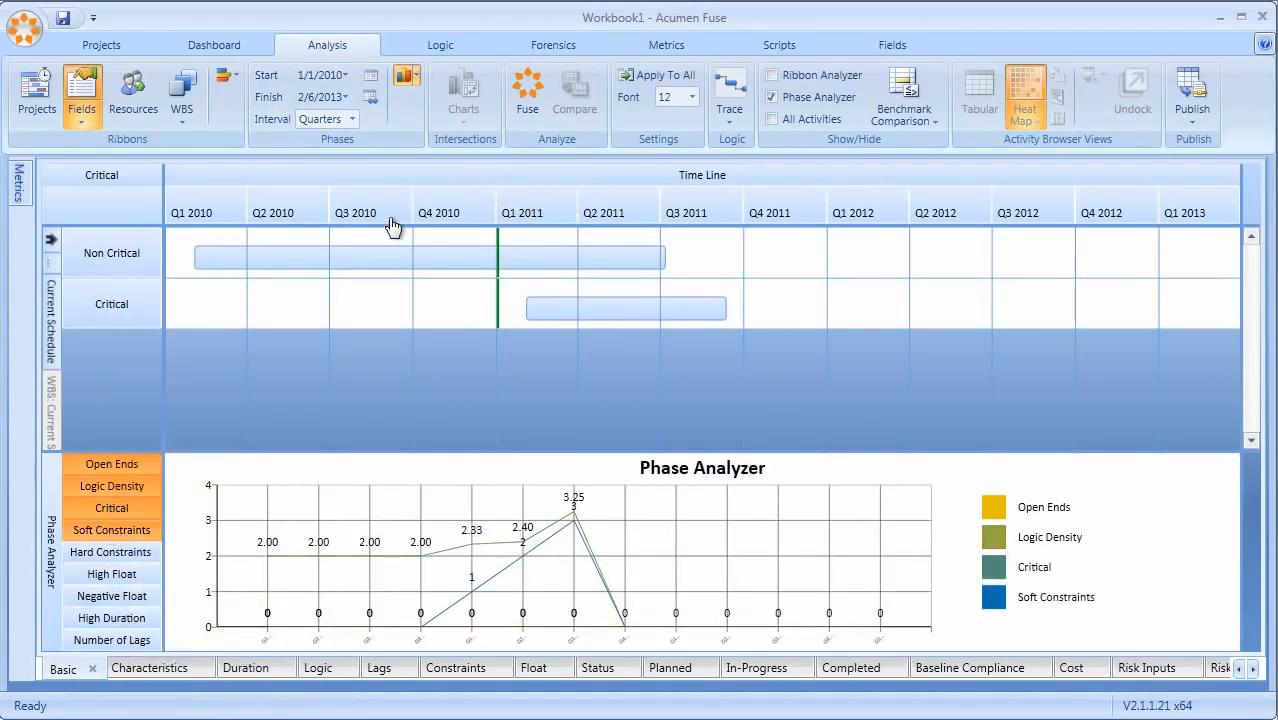
Swap Logic Density and Critical for Hard Constraints in the phase chart, then add High Float, Negative Float and Logic Density
{"action": "left_click", "coordinate": [118, 485]}
{"action": "left_click", "coordinate": [119, 504]}
{"action": "left_click", "coordinate": [110, 556]}
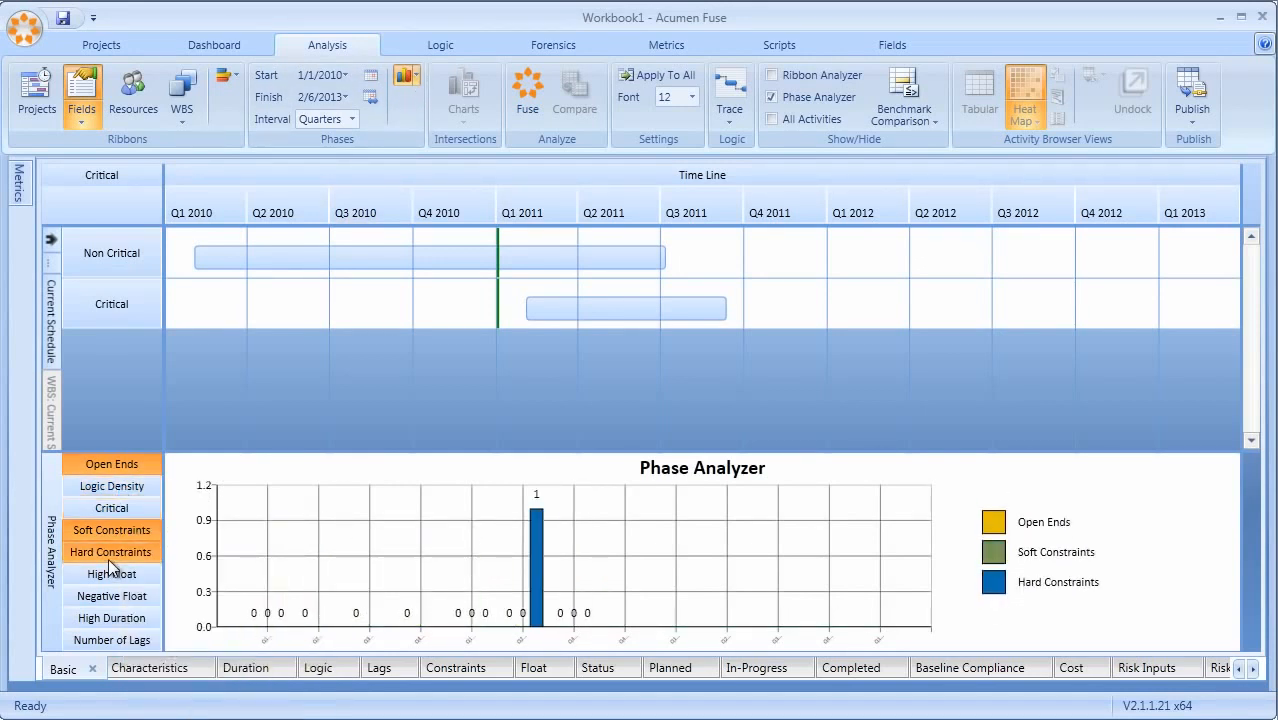
{"action": "left_click", "coordinate": [111, 574]}
{"action": "left_click", "coordinate": [112, 596]}
{"action": "left_click", "coordinate": [108, 487]}
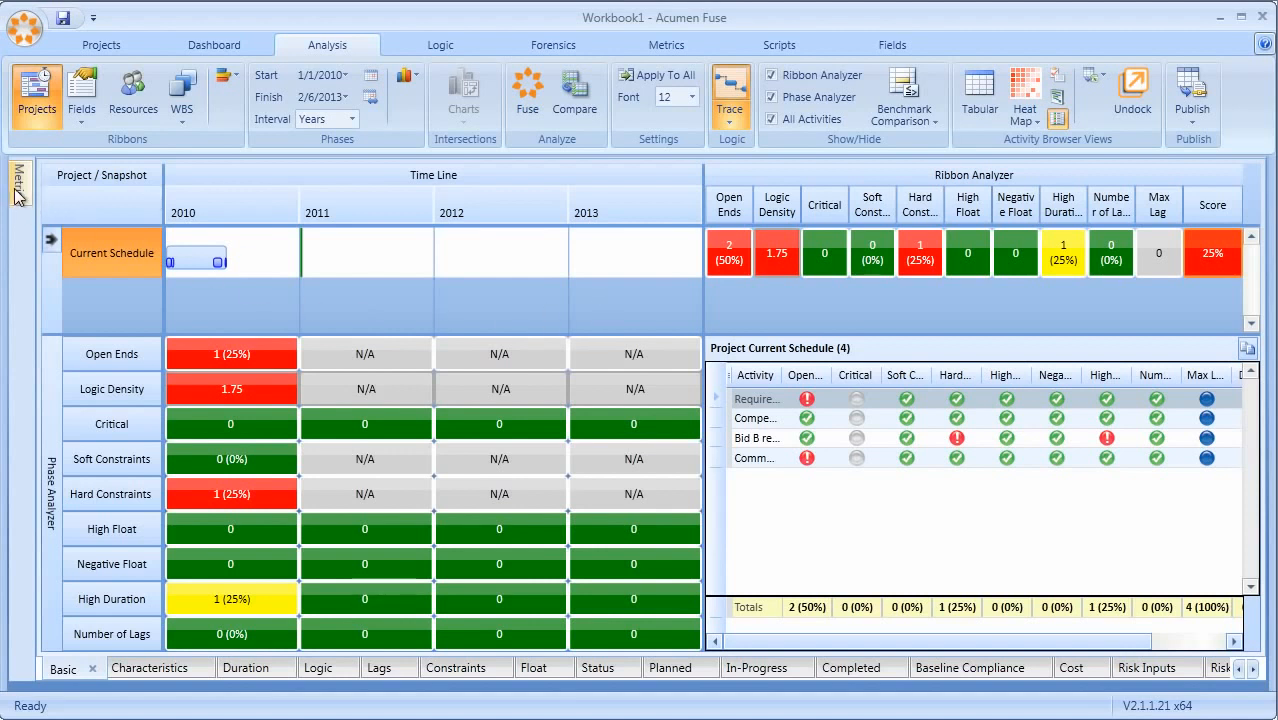
Trace the logic of the Bid B review activity from the Current Schedule's Hard Constraints list
{"action": "mouse_move", "coordinate": [15, 195]}
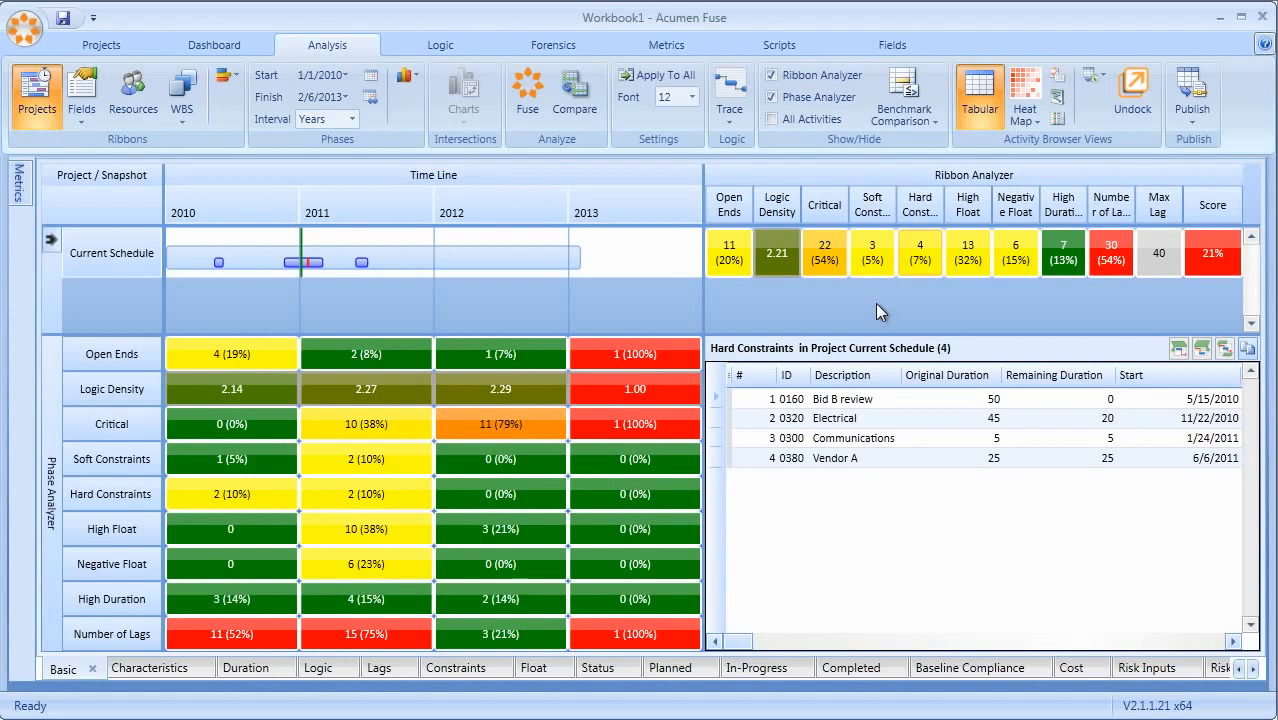
{"action": "left_click", "coordinate": [828, 402]}
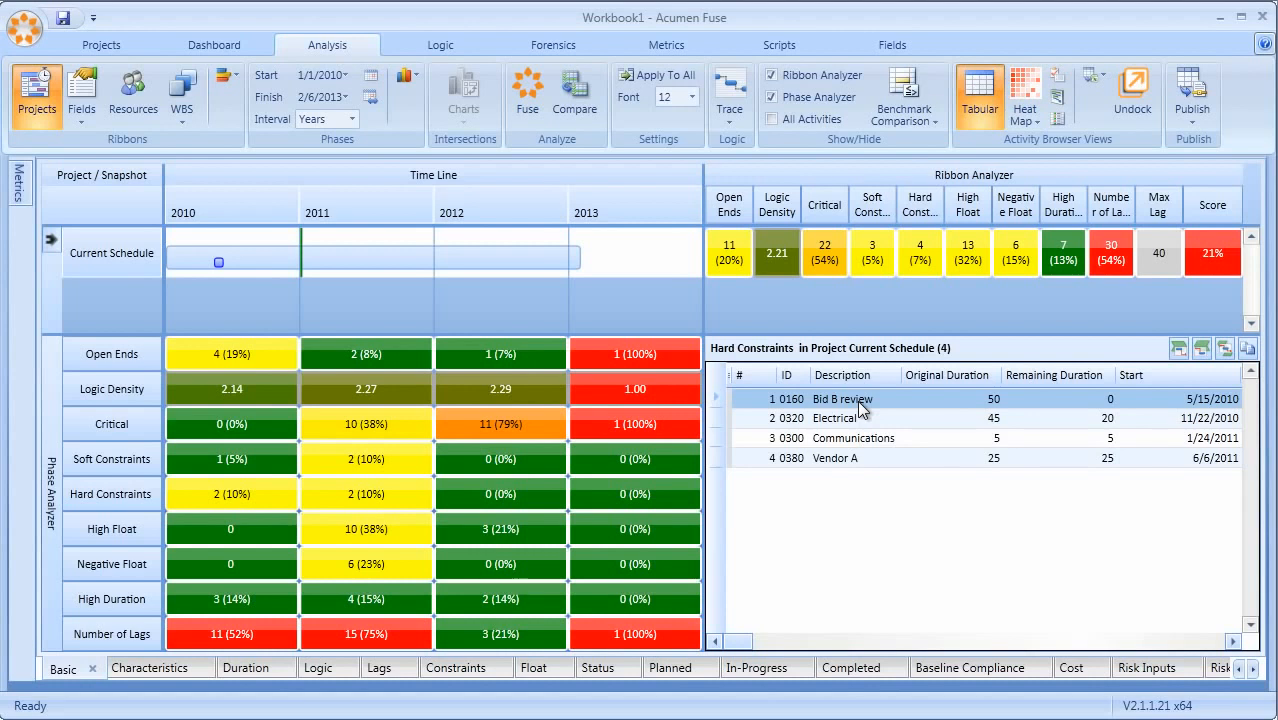
{"action": "left_click", "coordinate": [1225, 350]}
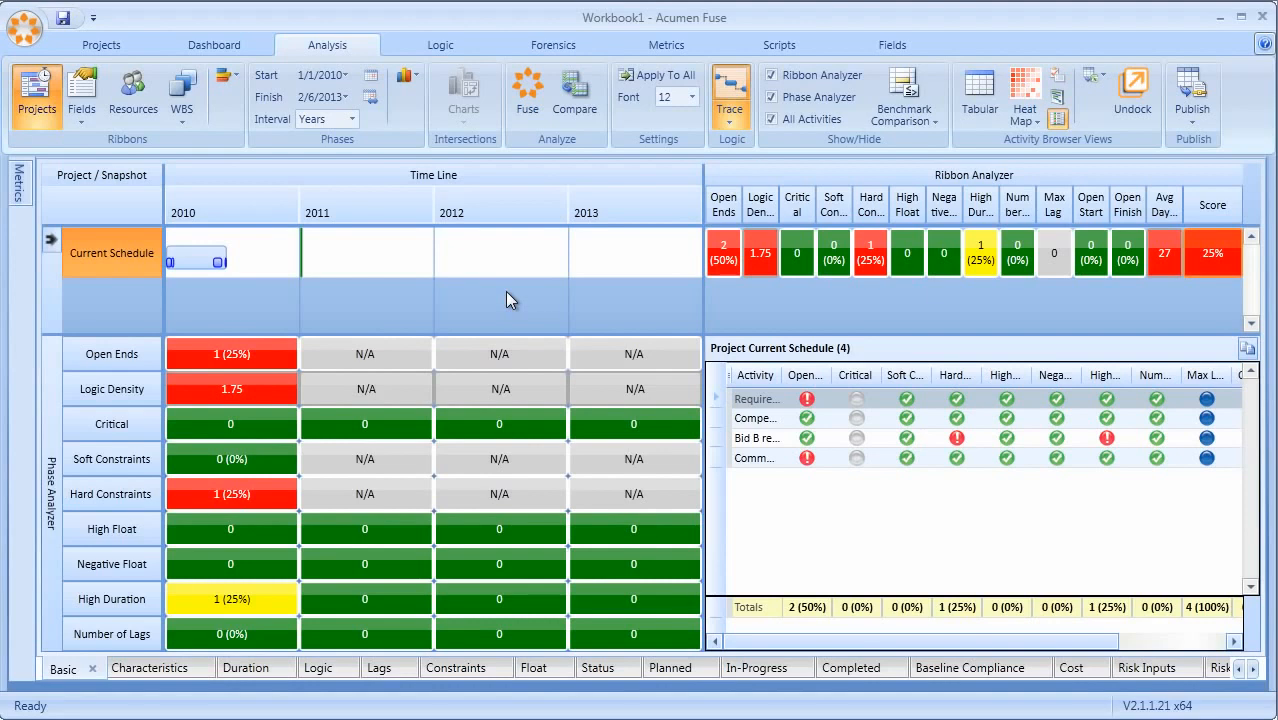
Review the workbook's logic: all relationships, leads, lags, redundant relationships, open ends and out-of-sequence activities
{"action": "left_click", "coordinate": [445, 50]}
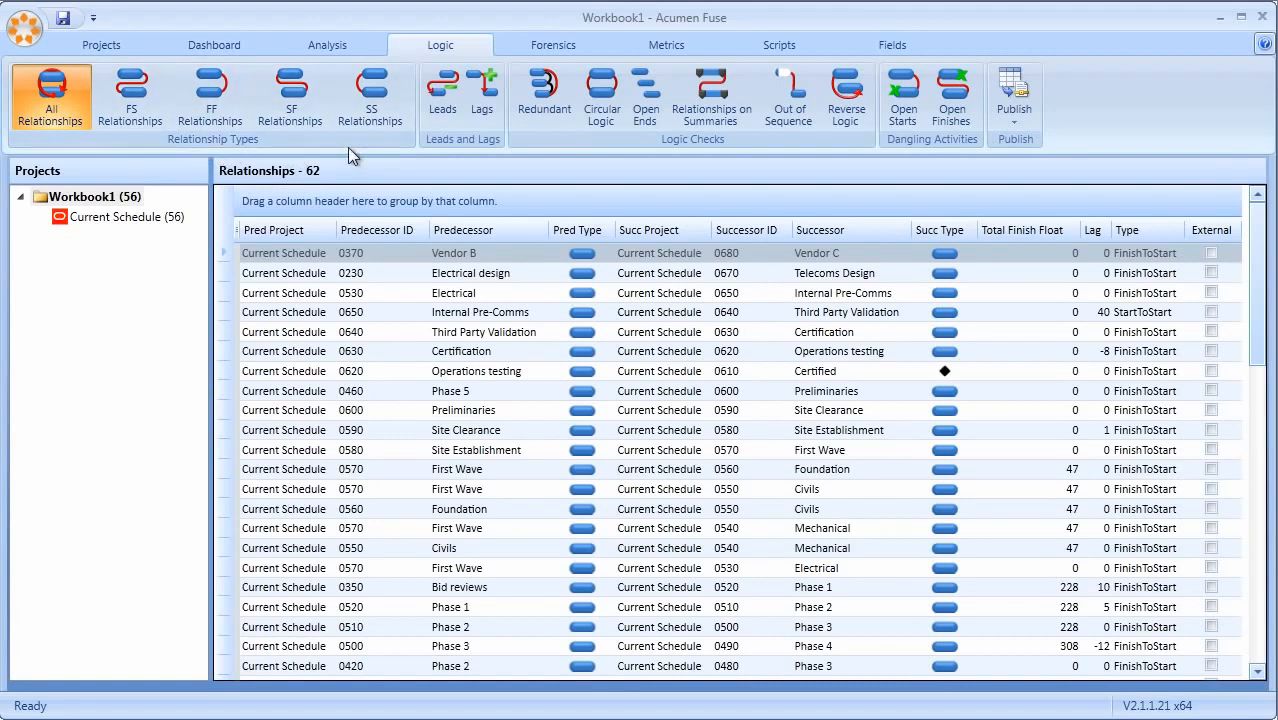
{"action": "left_click", "coordinate": [447, 101]}
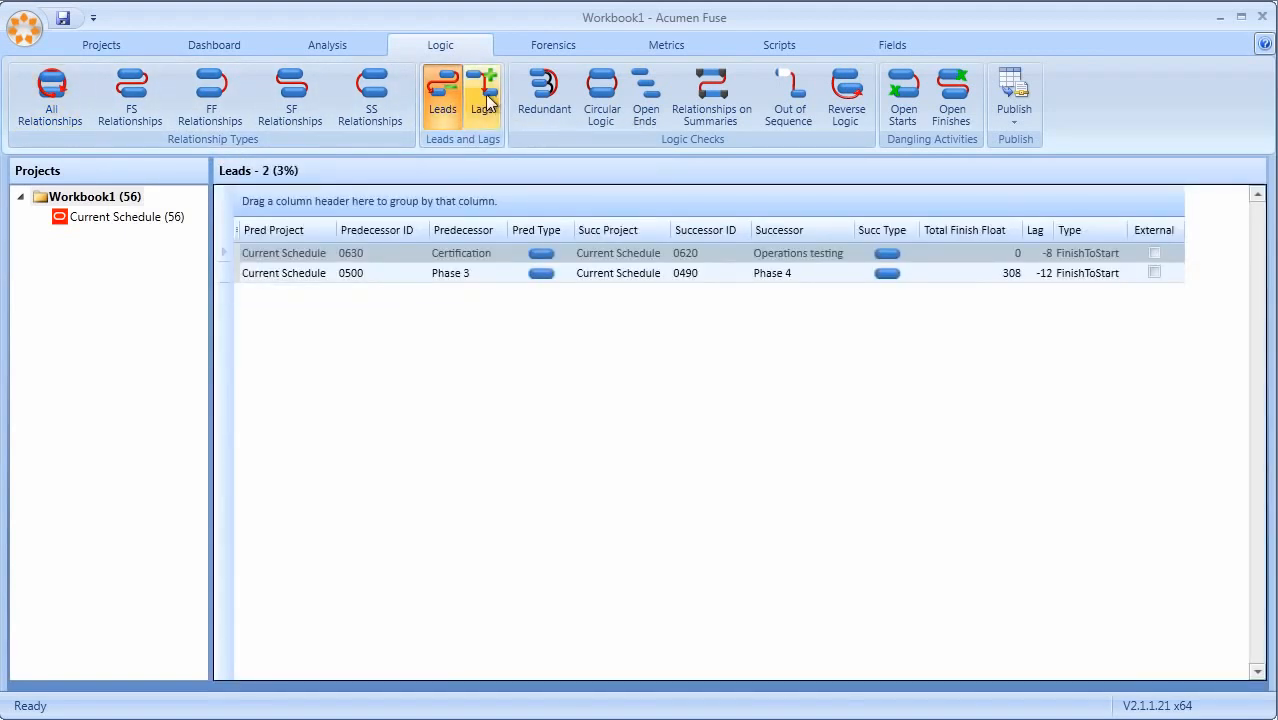
{"action": "left_click", "coordinate": [488, 100]}
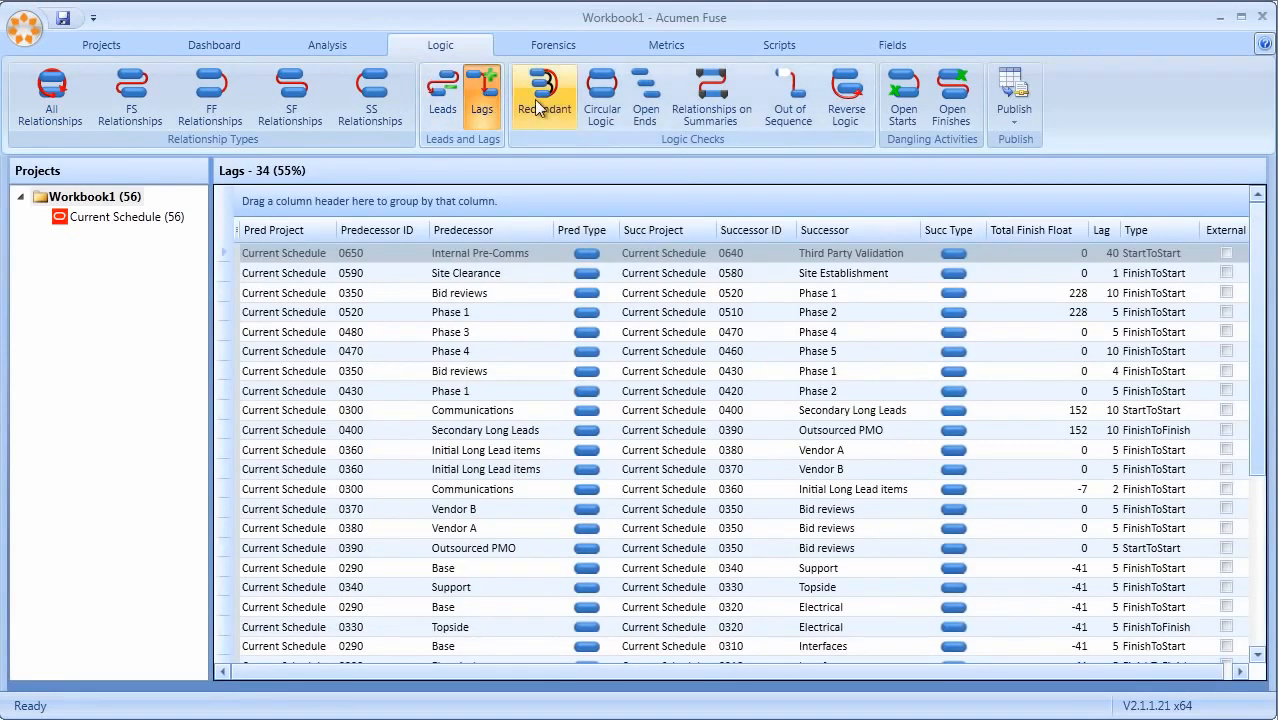
{"action": "left_click", "coordinate": [534, 99]}
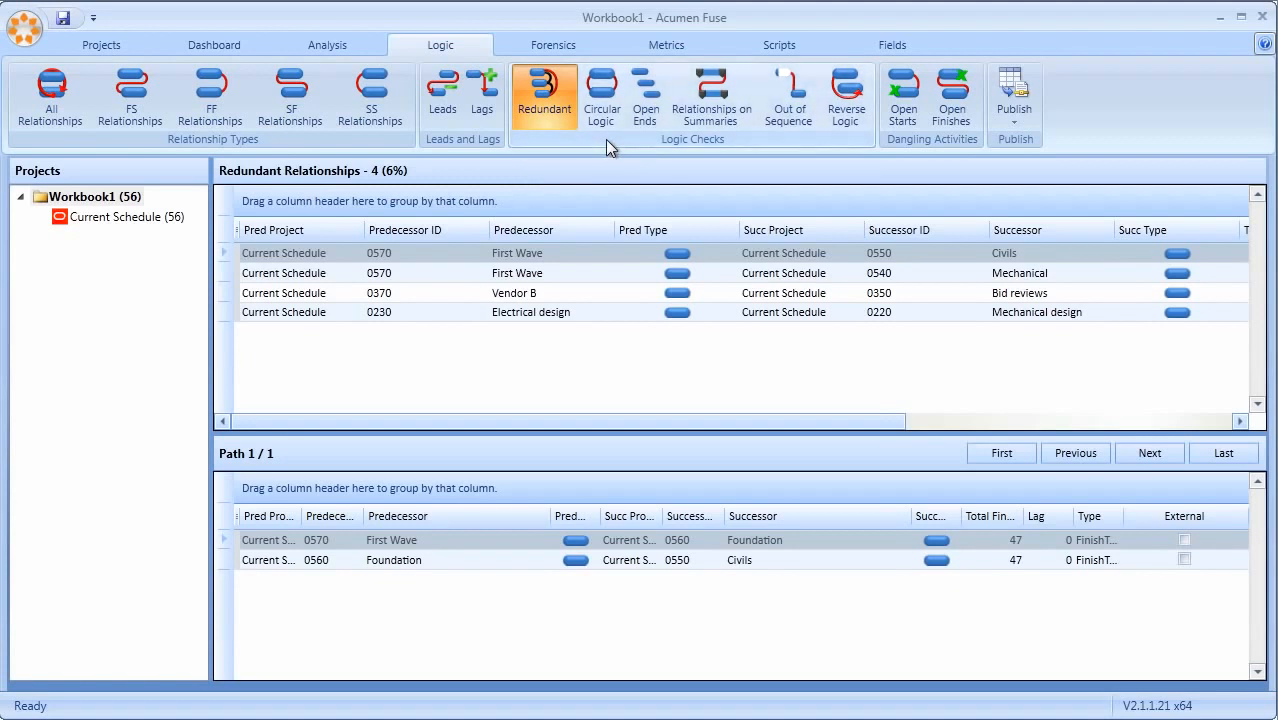
{"action": "left_click", "coordinate": [645, 112]}
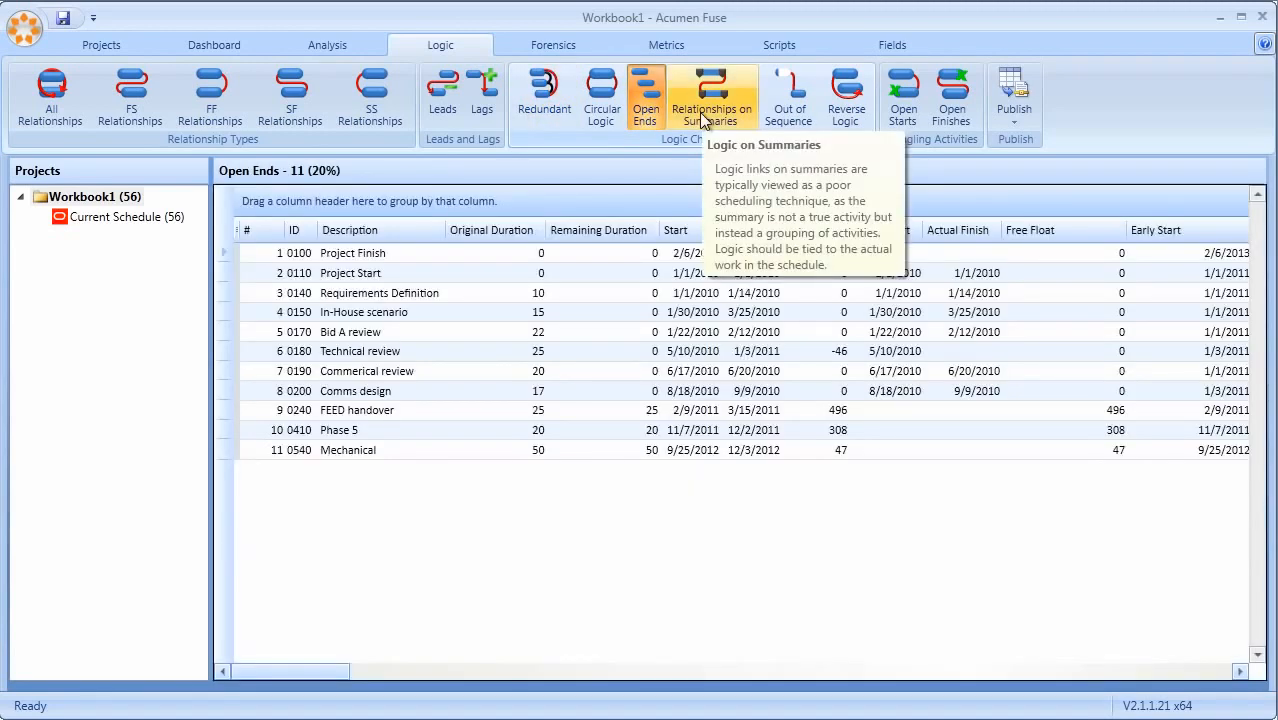
{"action": "left_click", "coordinate": [784, 116]}
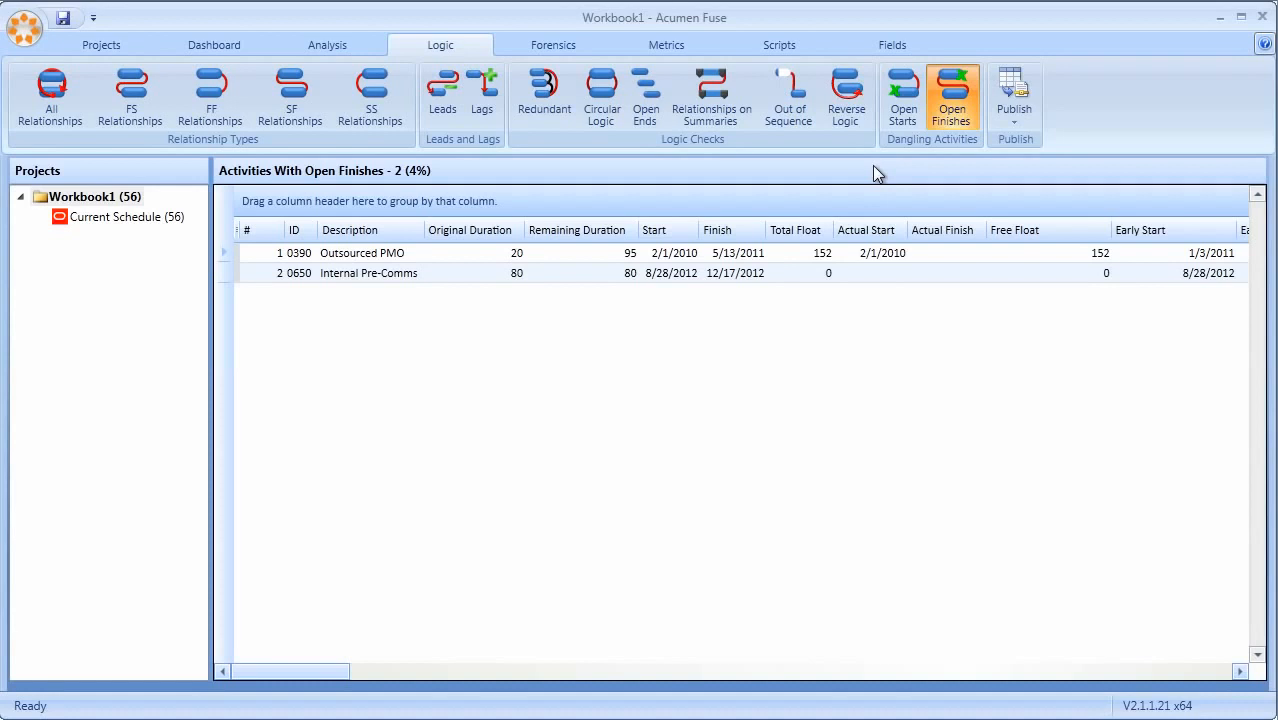
Publish the logic analysis to Excel and look through the sheets of the report
{"action": "left_click", "coordinate": [1018, 112]}
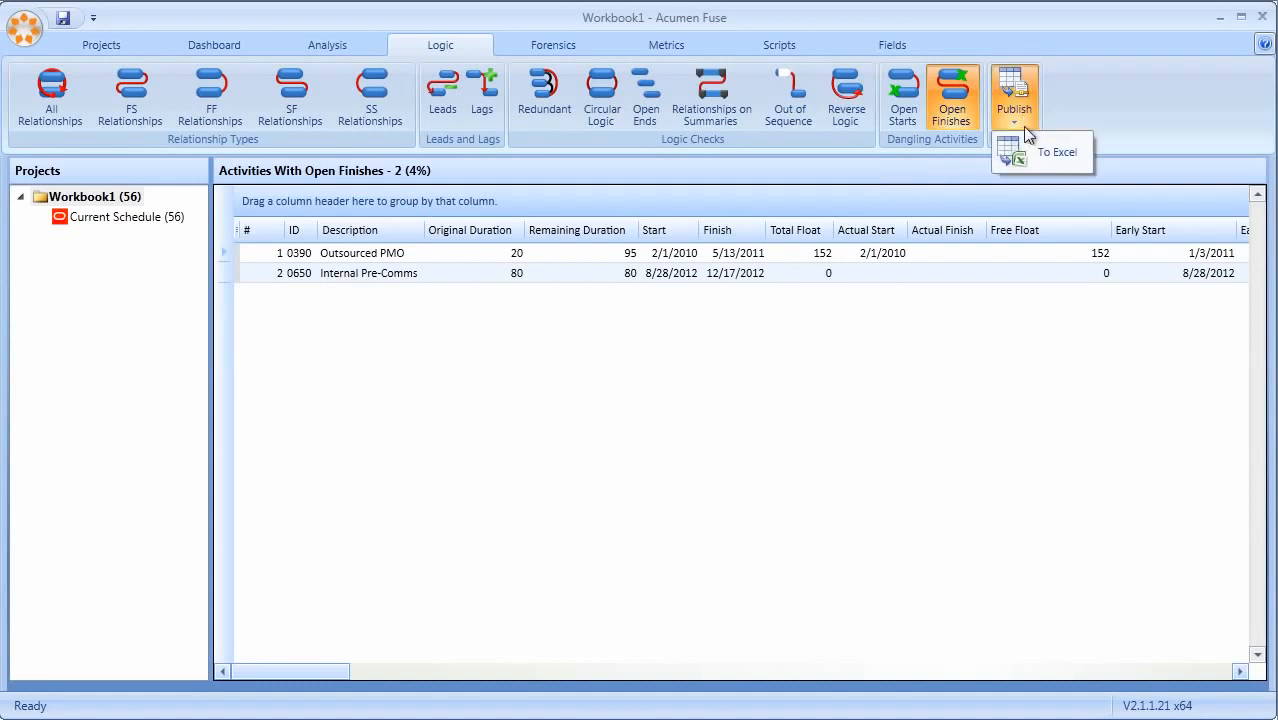
{"action": "left_click", "coordinate": [1036, 148]}
{"action": "key", "text": "Return"}
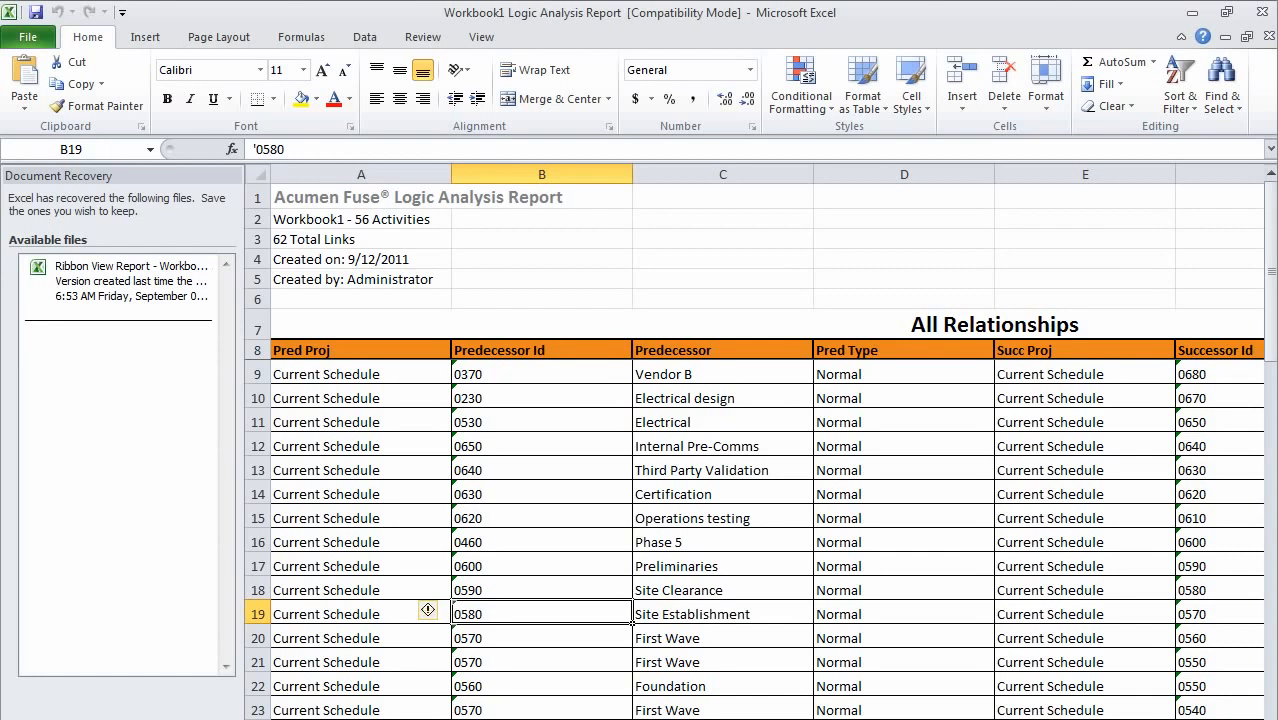
{"action": "key", "text": "ctrl+Page_Down"}
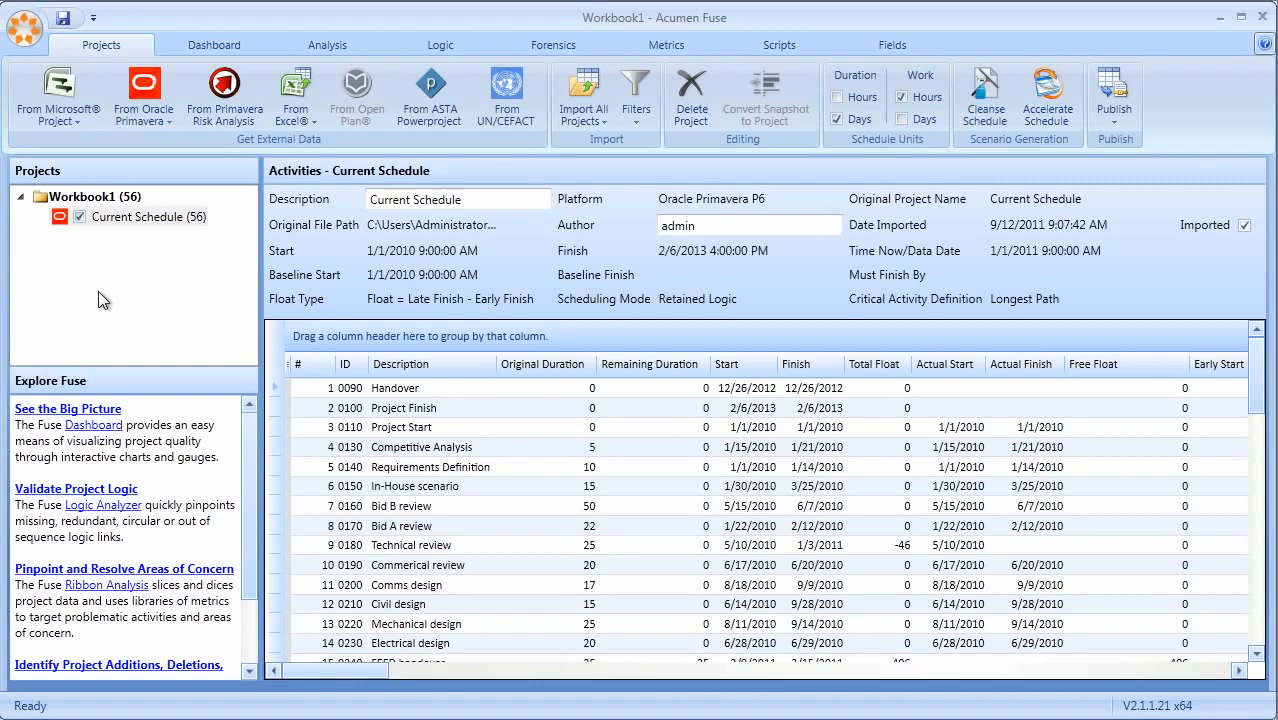
Add the Primavera P6 file snapshots under Current Schedule and import all of its projects
{"action": "left_click", "coordinate": [139, 216]}
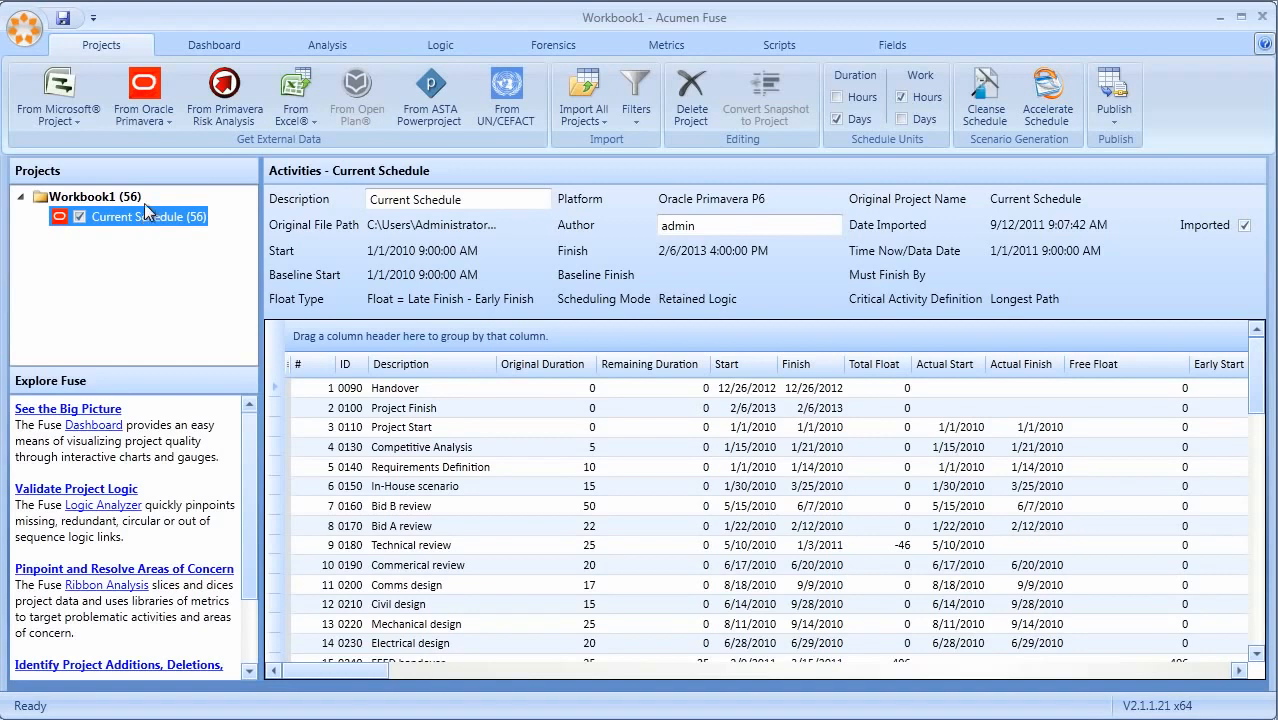
{"action": "left_click", "coordinate": [144, 90]}
{"action": "left_click", "coordinate": [224, 300]}
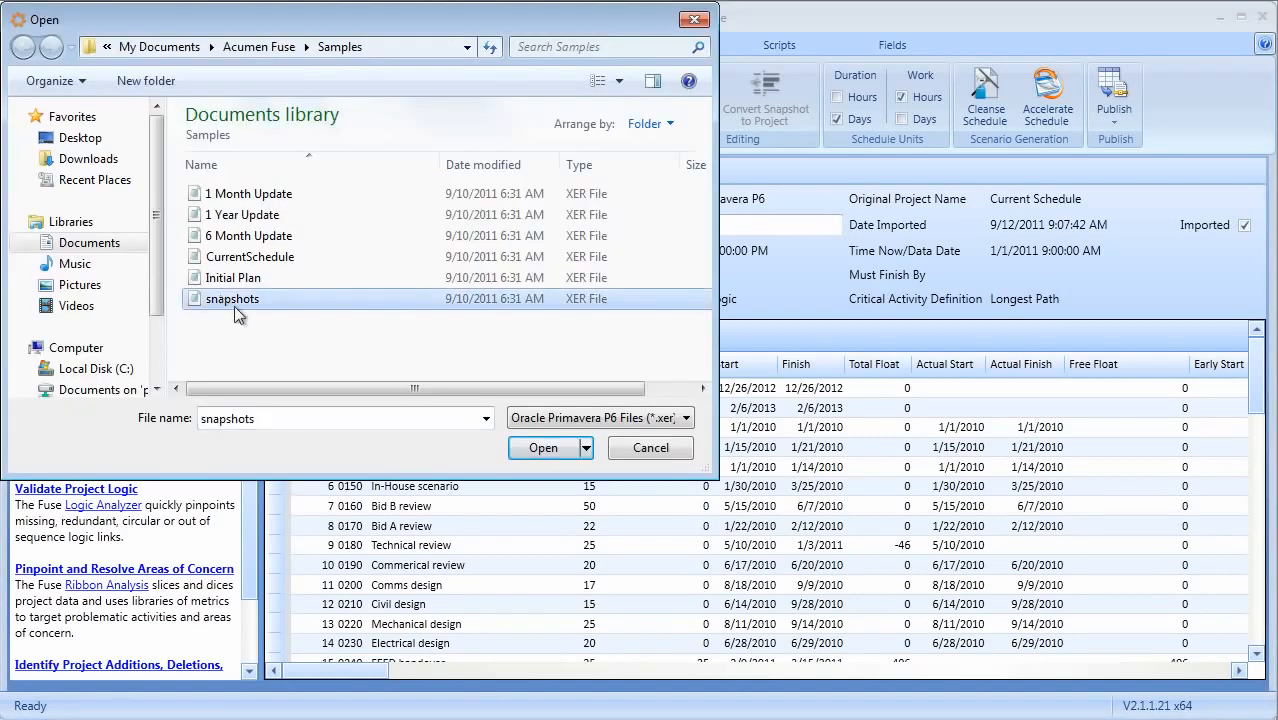
{"action": "left_click", "coordinate": [535, 447]}
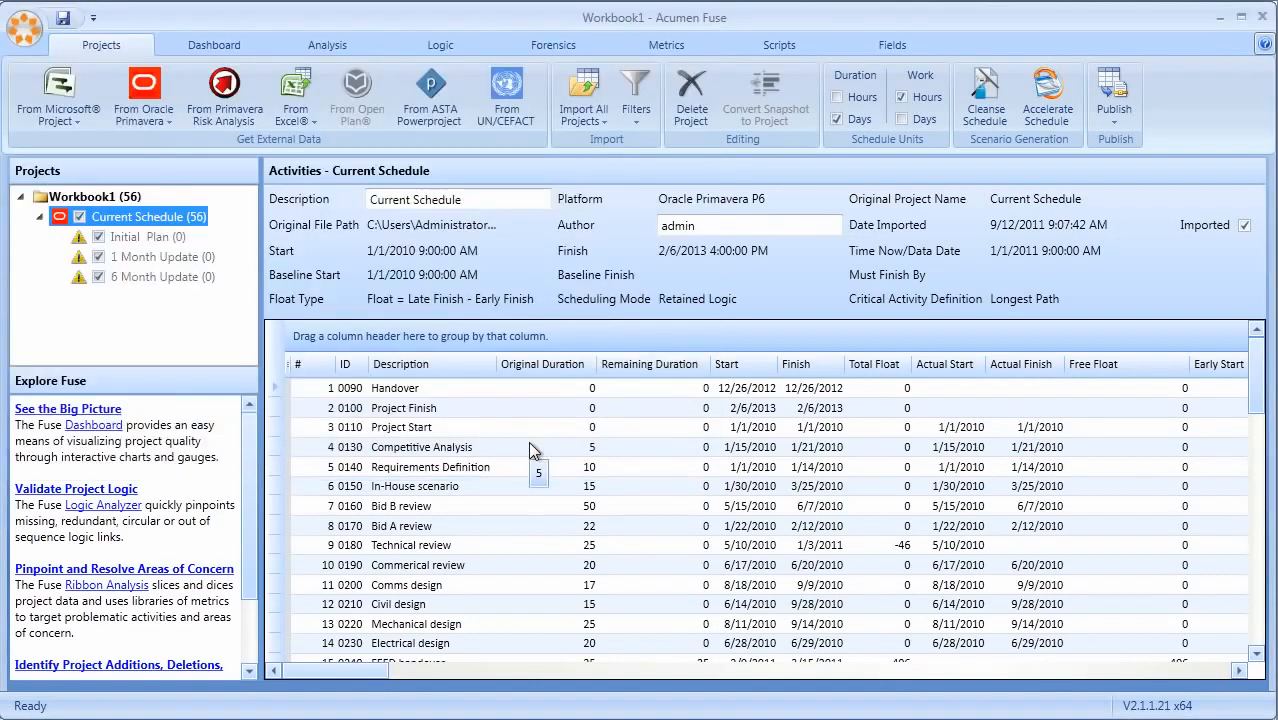
{"action": "left_click", "coordinate": [584, 95]}
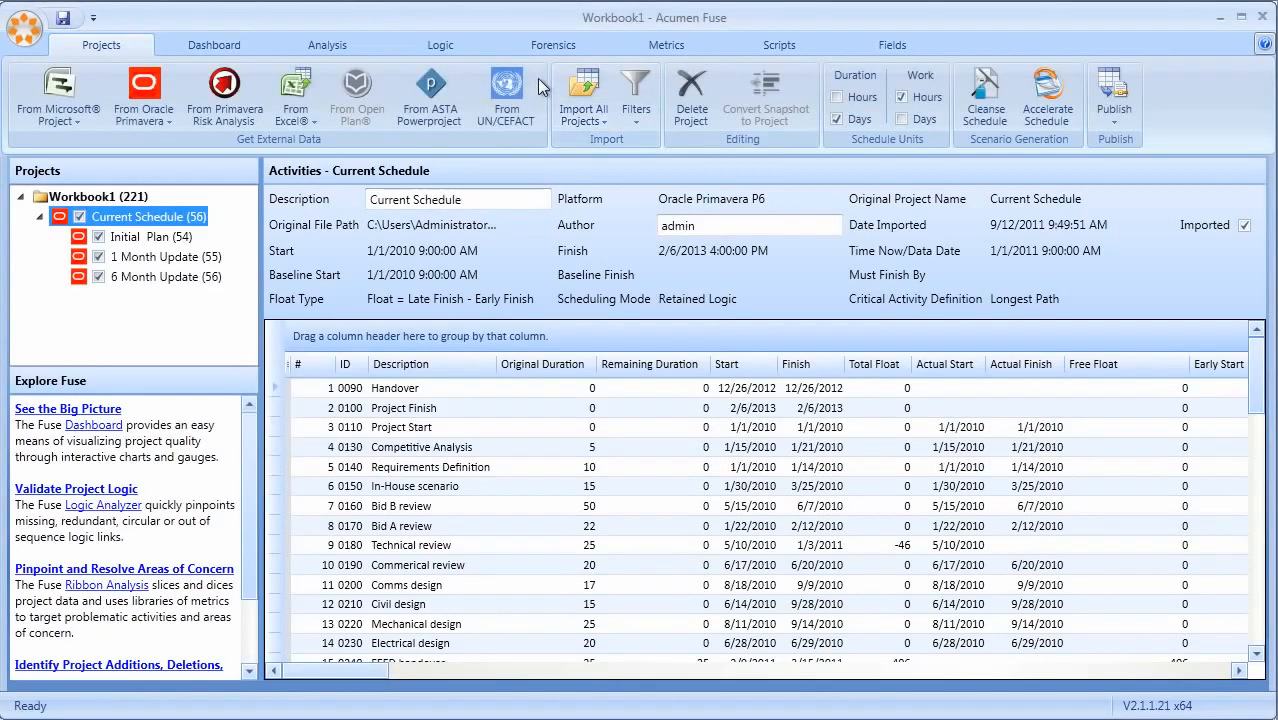
Compare the schedule snapshots forensically by project, added and removed activities, modified relationships and modified resource assignments
{"action": "left_click", "coordinate": [547, 44]}
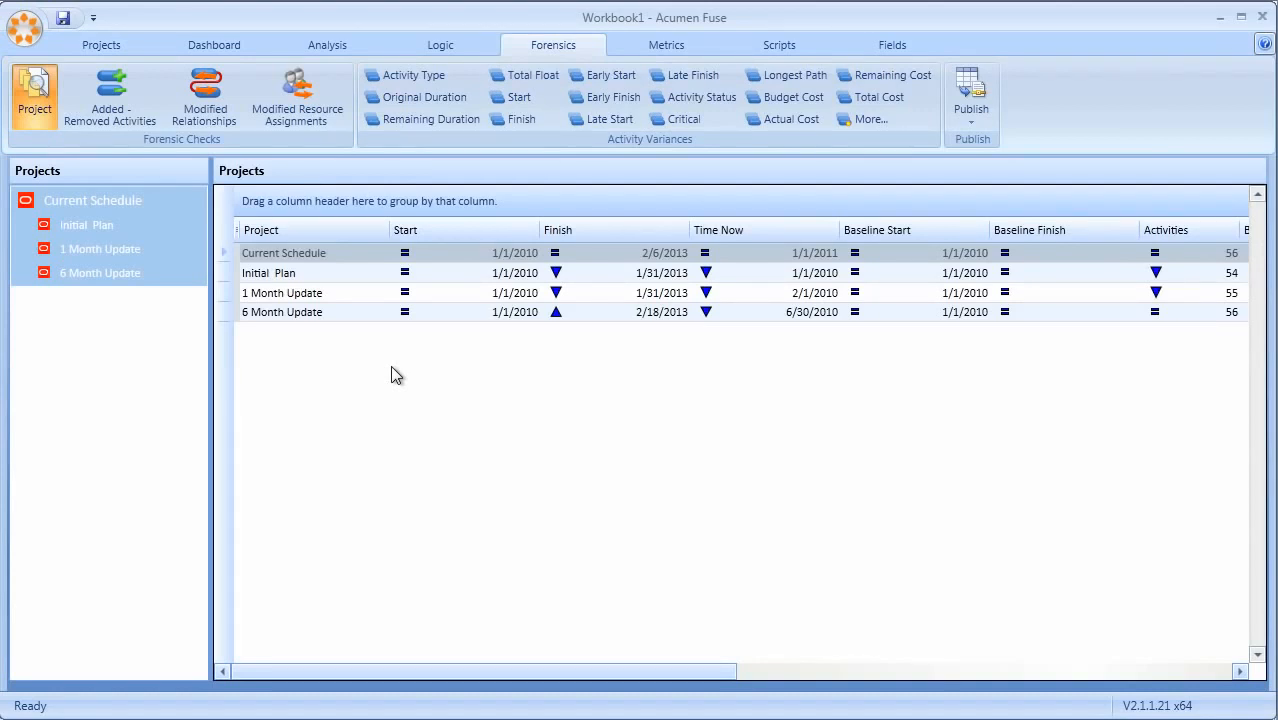
{"action": "left_click", "coordinate": [113, 104]}
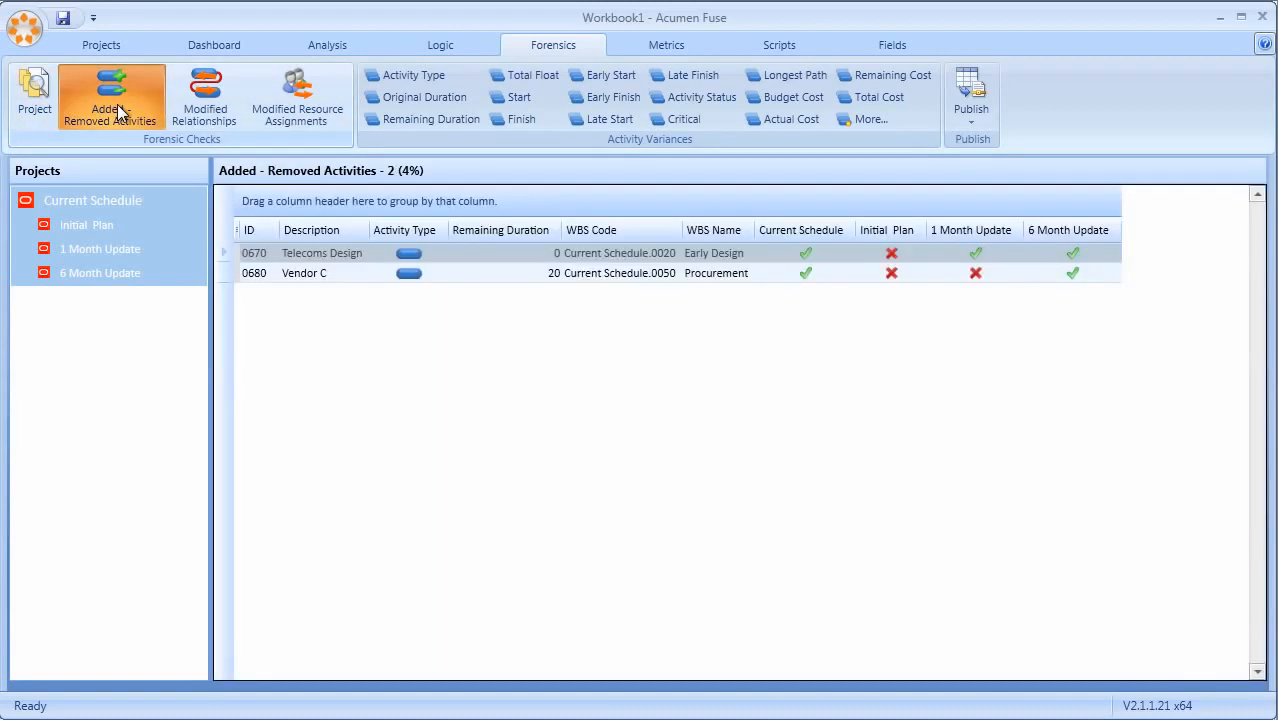
{"action": "left_click", "coordinate": [214, 111]}
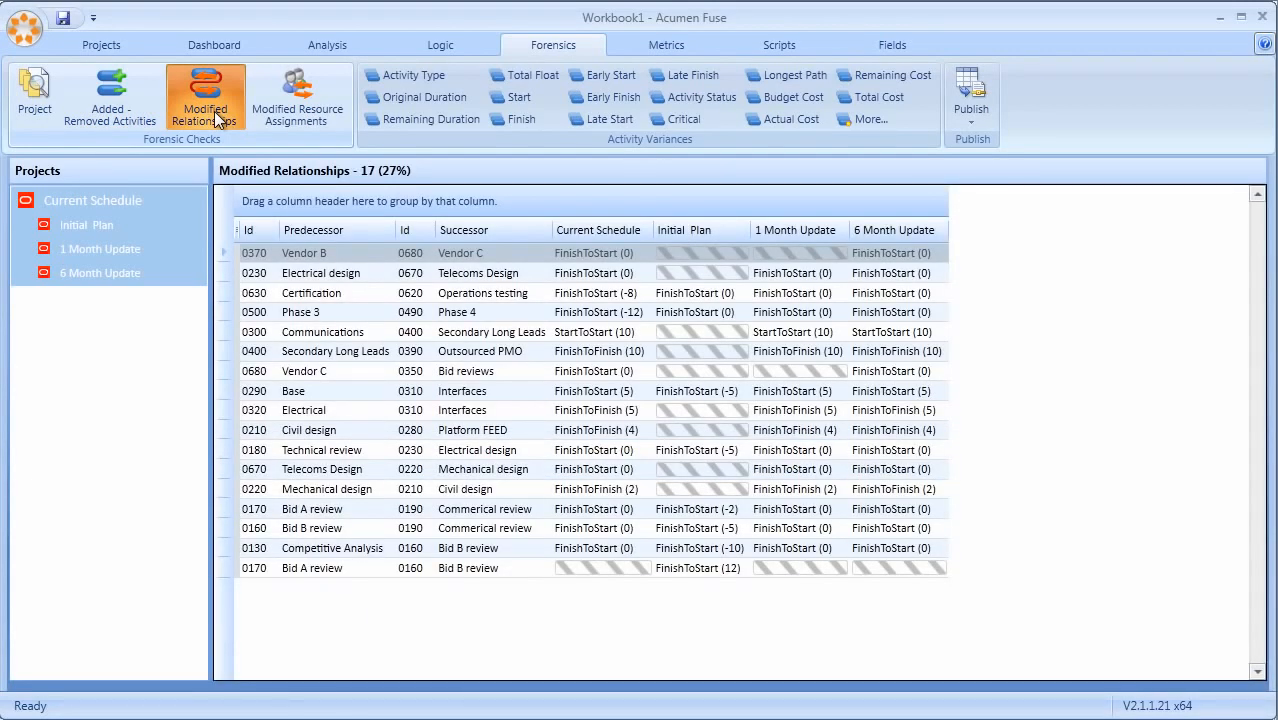
{"action": "left_click", "coordinate": [270, 111]}
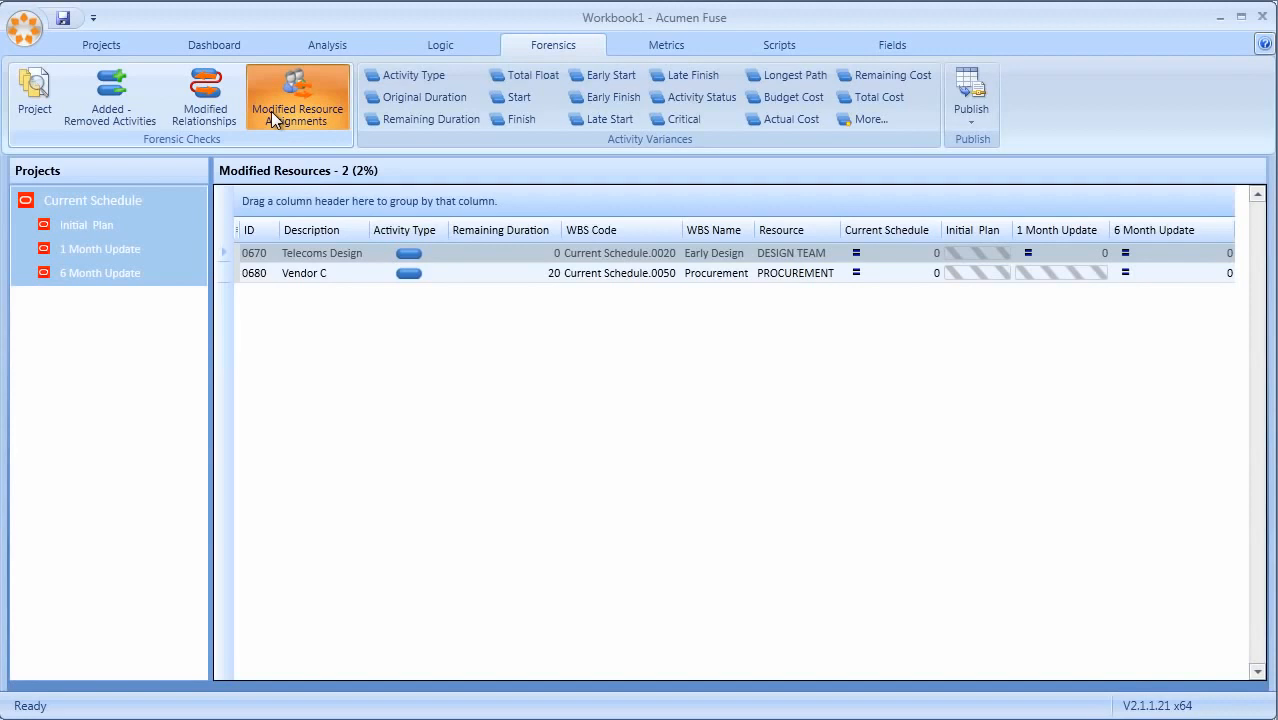
Group the snapshots' critical modifications by the Current Schedule - Critical column and publish the forensic comparison to Excel
{"action": "left_click", "coordinate": [685, 118]}
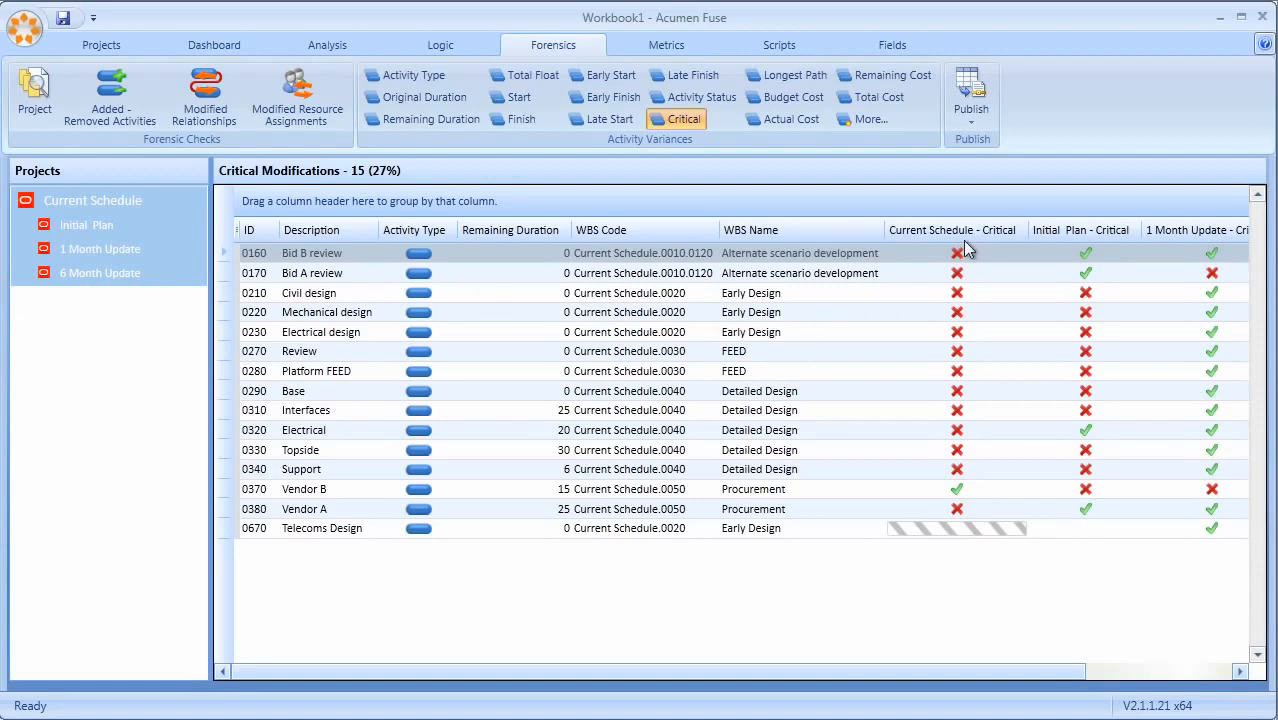
{"action": "left_click_drag", "start_coordinate": [959, 232], "coordinate": [959, 205]}
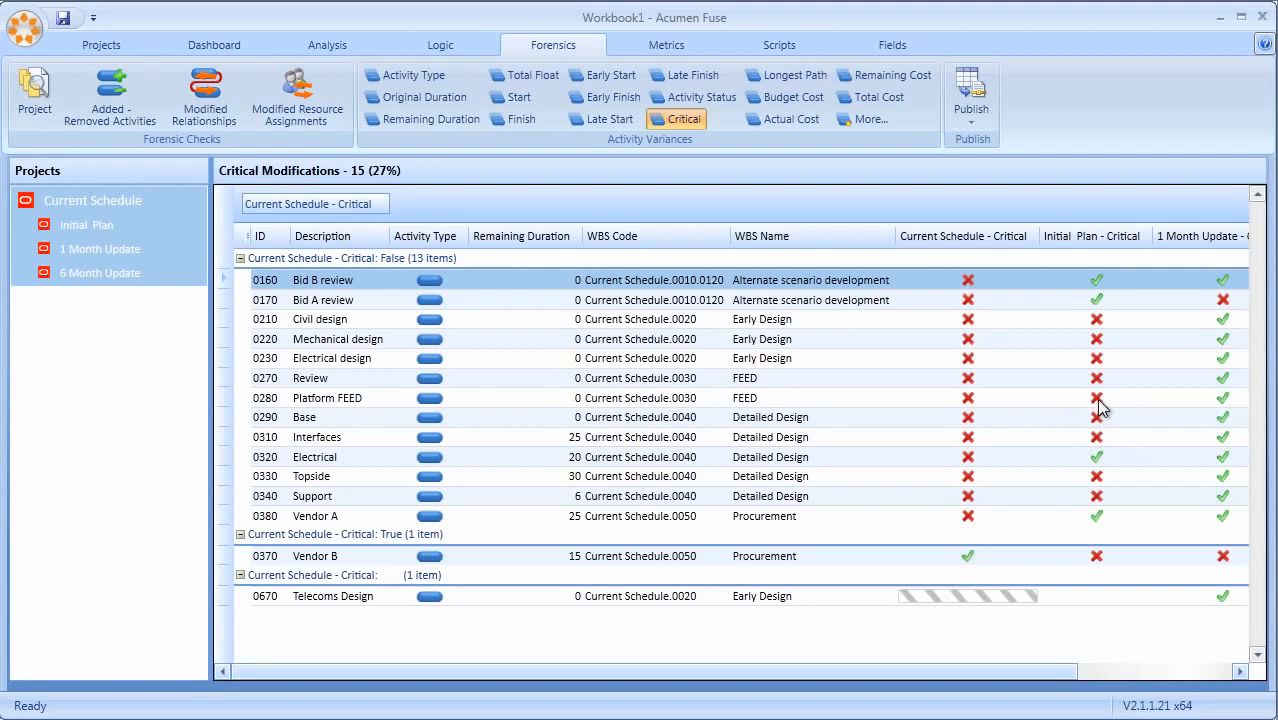
{"action": "left_click", "coordinate": [971, 112]}
{"action": "left_click", "coordinate": [987, 150]}
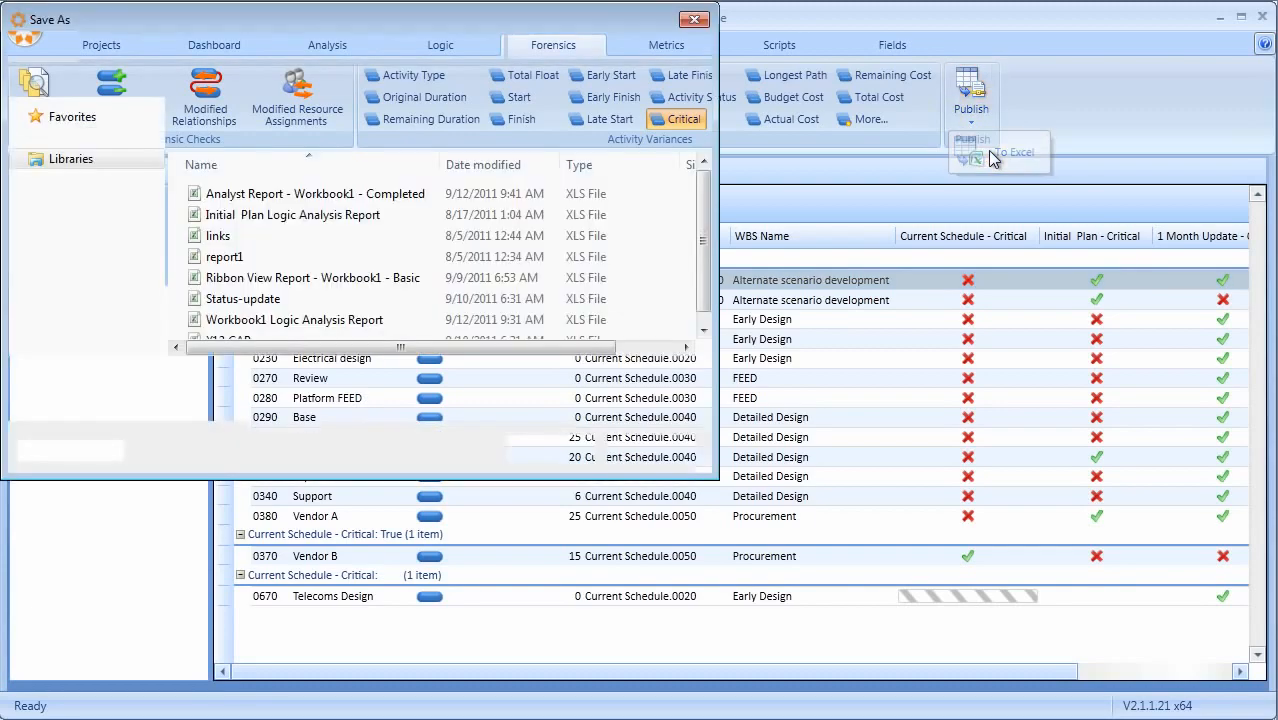
{"action": "key", "text": "Return"}
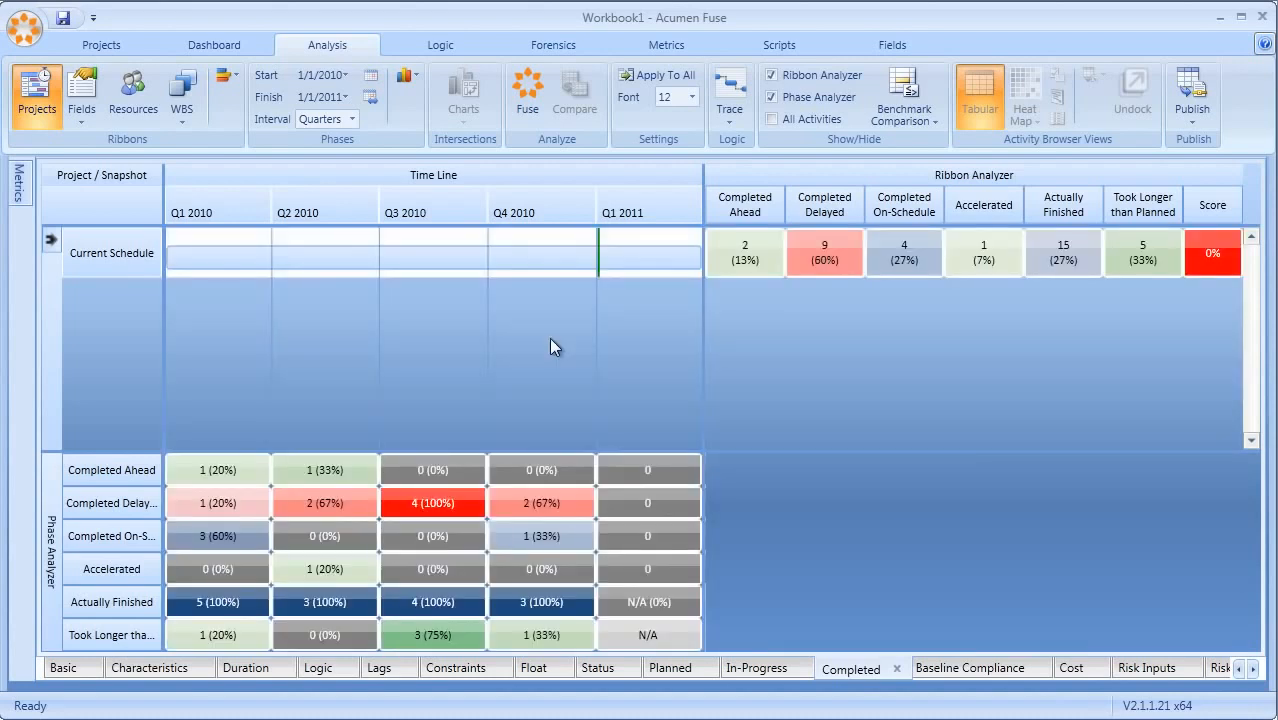
List Current Schedule's Completed Ahead activities and its Completed Delayed activities in the Completed analysis
{"action": "left_click", "coordinate": [743, 252]}
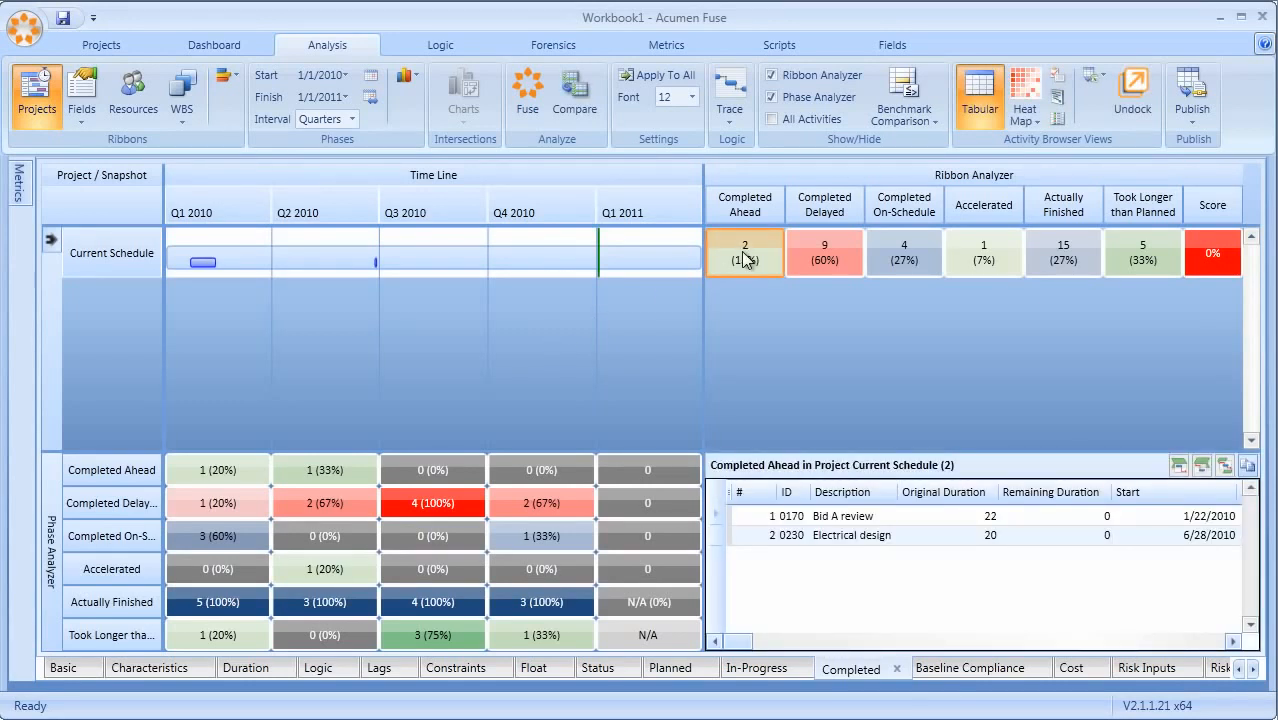
{"action": "left_click", "coordinate": [835, 248]}
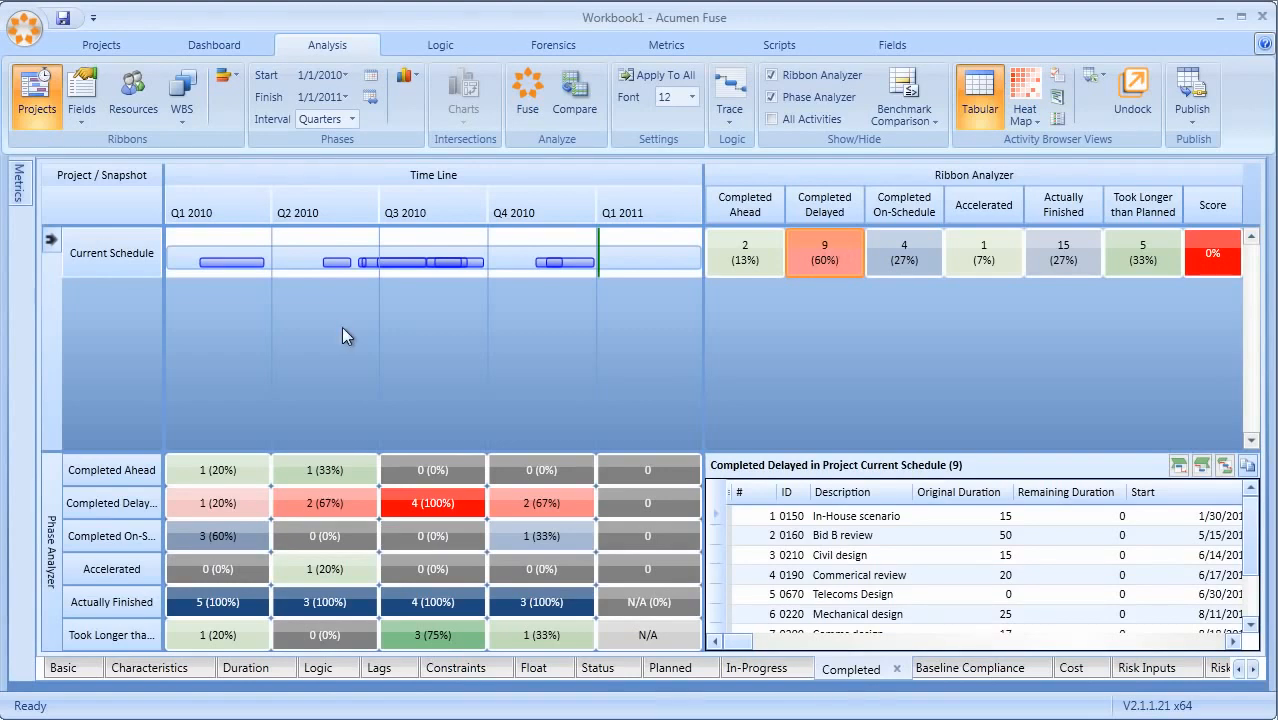
Break the Completed metrics down by contractor, recalculate them and list ACom's Completed Delayed activities
{"action": "left_click", "coordinate": [82, 95]}
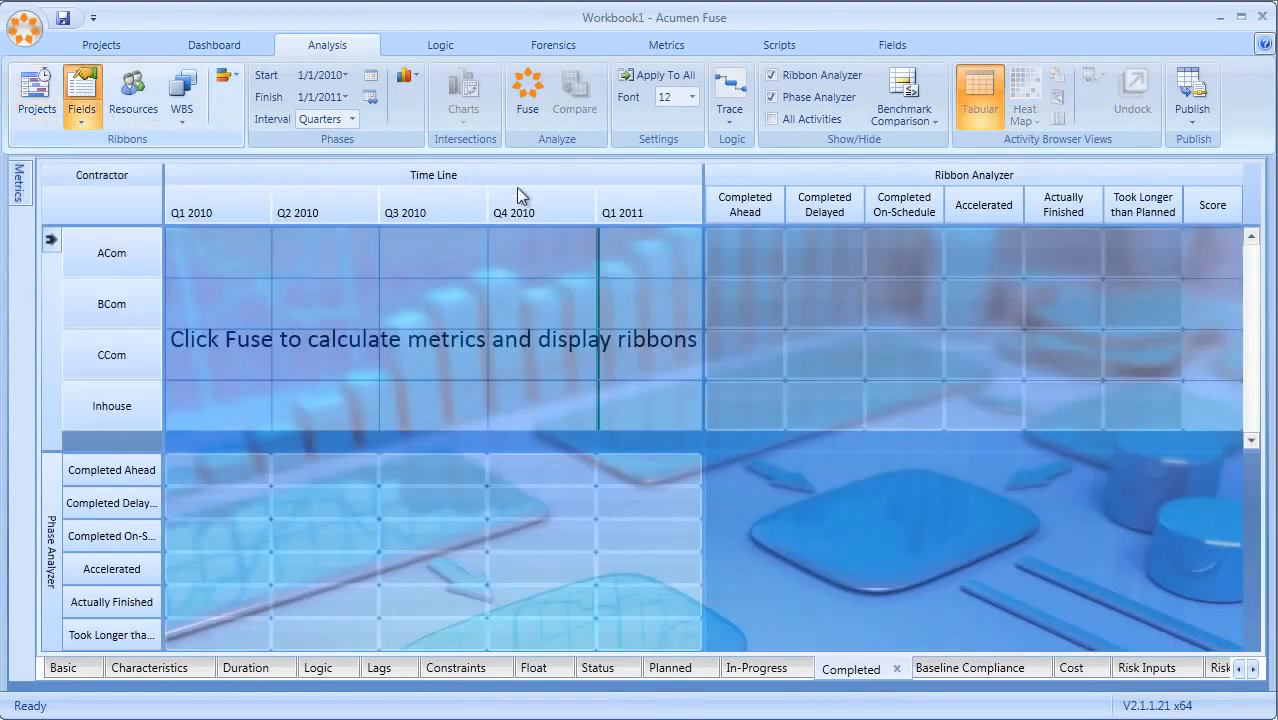
{"action": "left_click", "coordinate": [518, 102]}
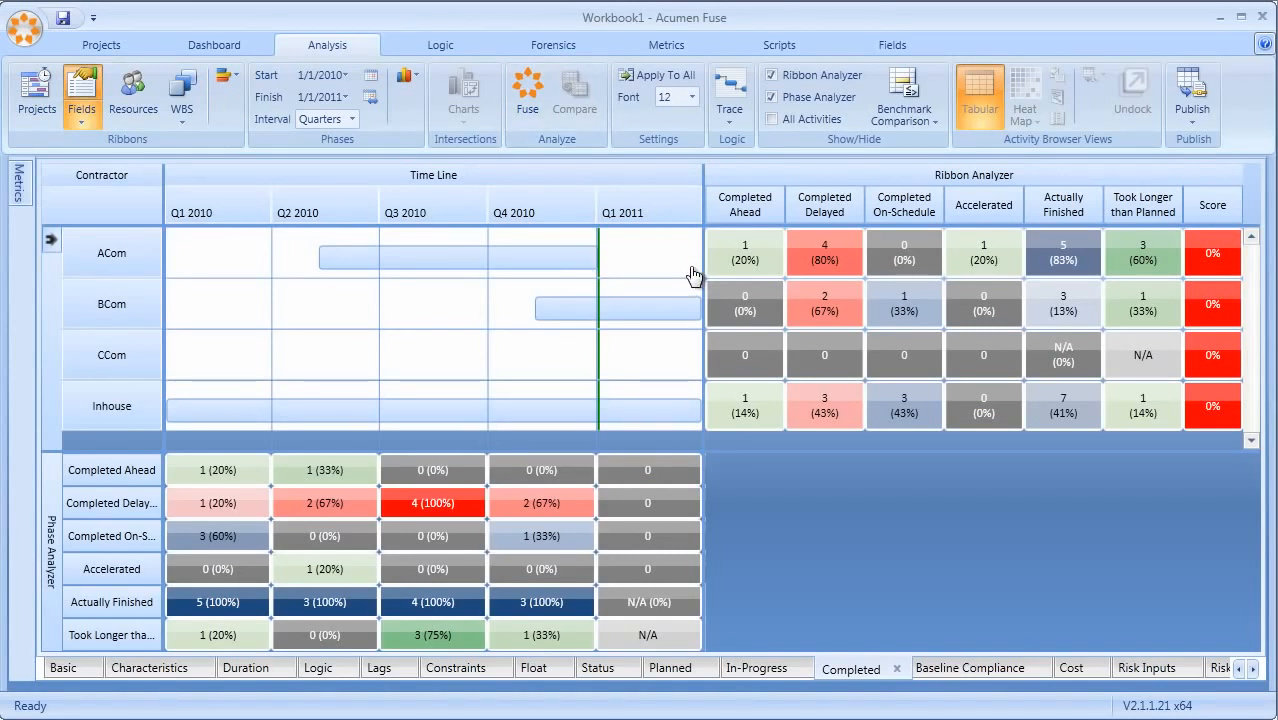
{"action": "left_click", "coordinate": [820, 257]}
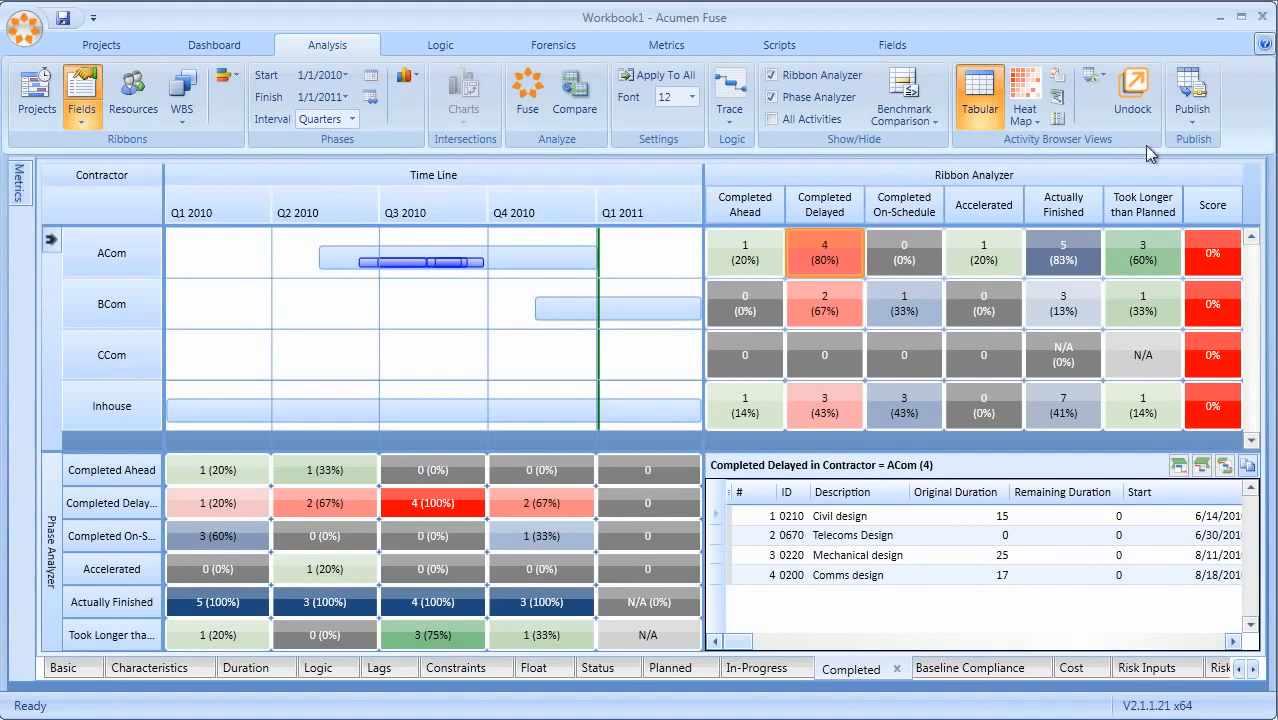
Publish an Executive Briefing of the contractor ribbon view to Word and read through its trend and ribbon analyses
{"action": "left_click", "coordinate": [1189, 112]}
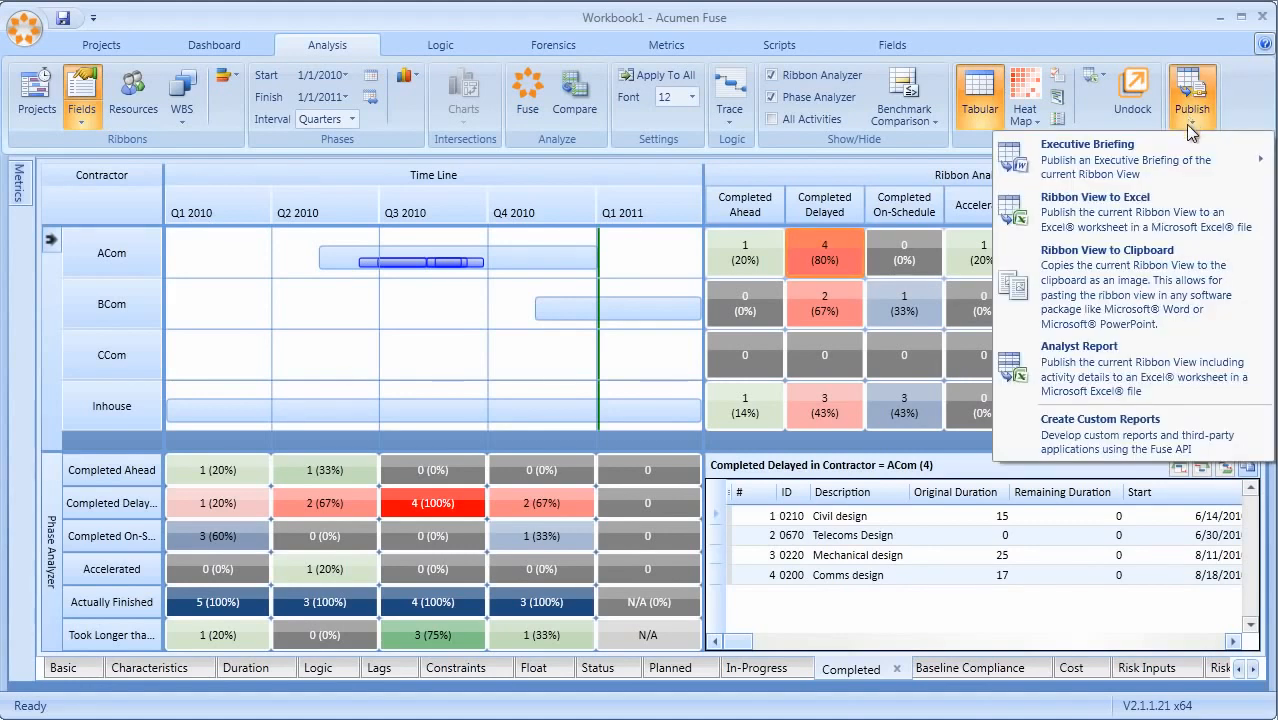
{"action": "mouse_move", "coordinate": [1189, 168]}
{"action": "left_click", "coordinate": [881, 151]}
{"action": "key", "text": "Return"}
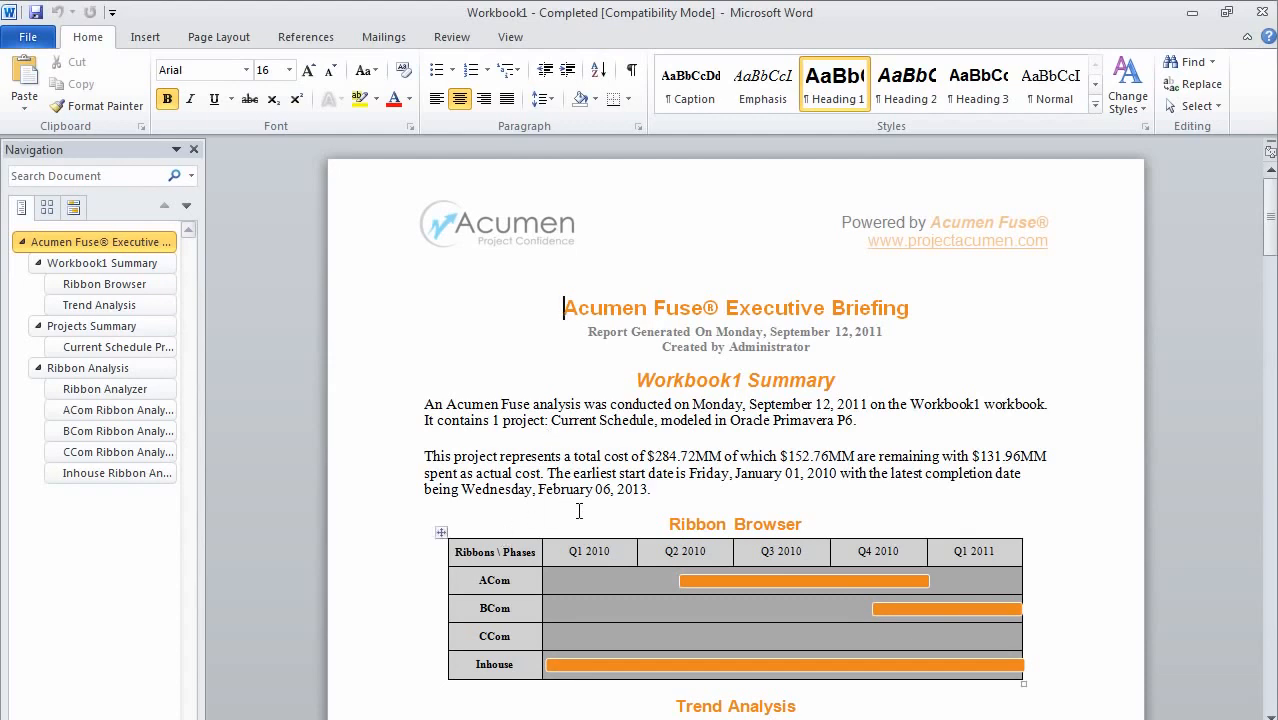
{"action": "scroll", "coordinate": [579, 511], "scroll_direction": "down", "scroll_amount": 5}
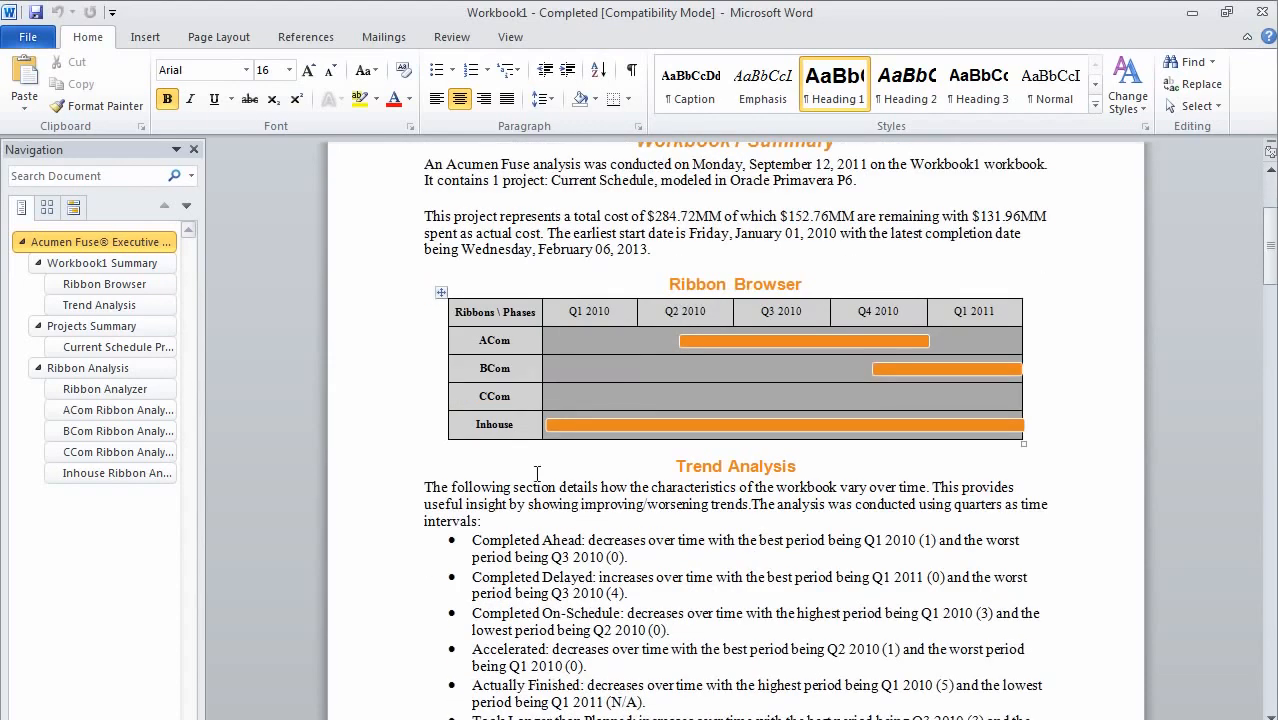
{"action": "scroll", "coordinate": [604, 512], "scroll_direction": "down", "scroll_amount": 5}
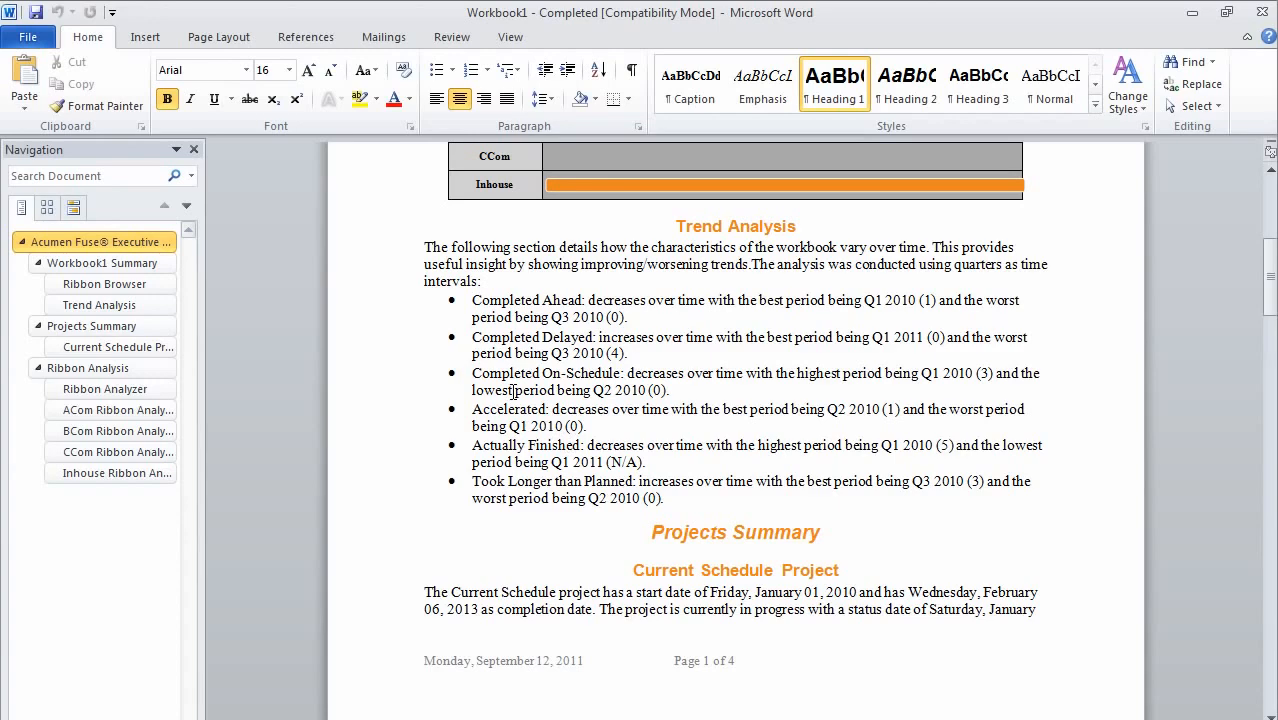
{"action": "scroll", "coordinate": [520, 420], "scroll_direction": "down", "scroll_amount": 20}
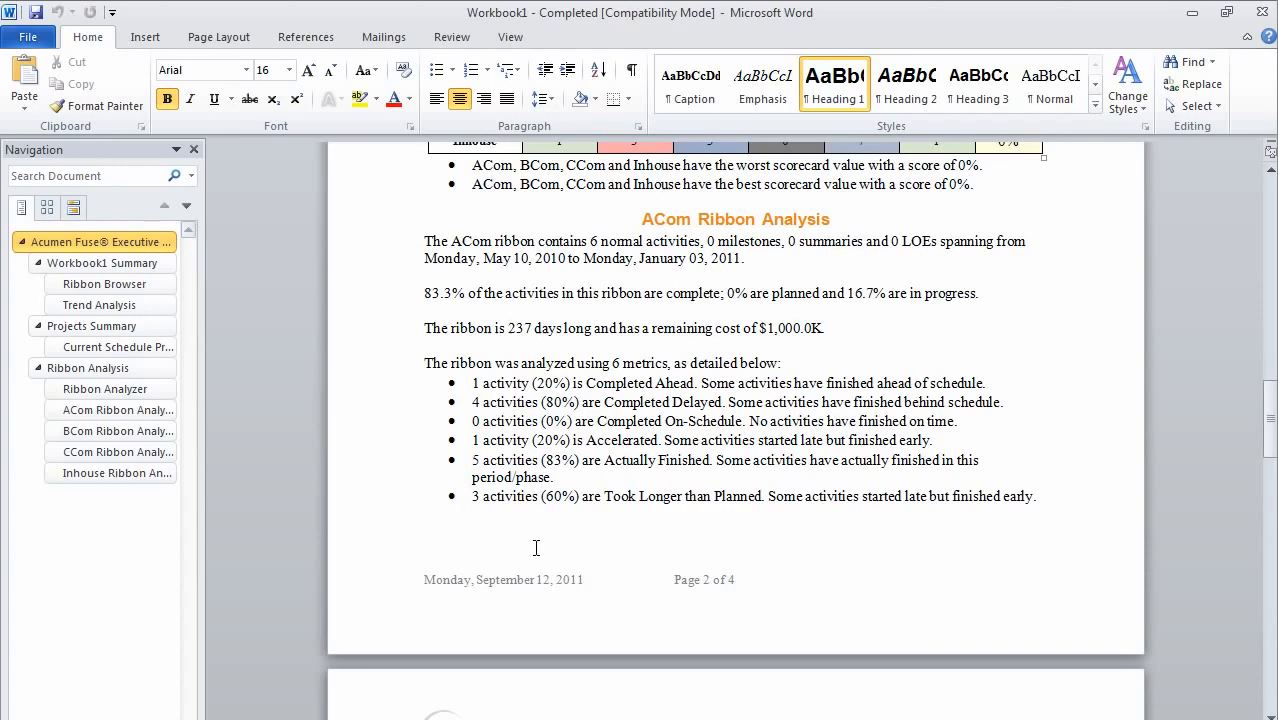
{"action": "scroll", "coordinate": [536, 548], "scroll_direction": "down", "scroll_amount": 18}
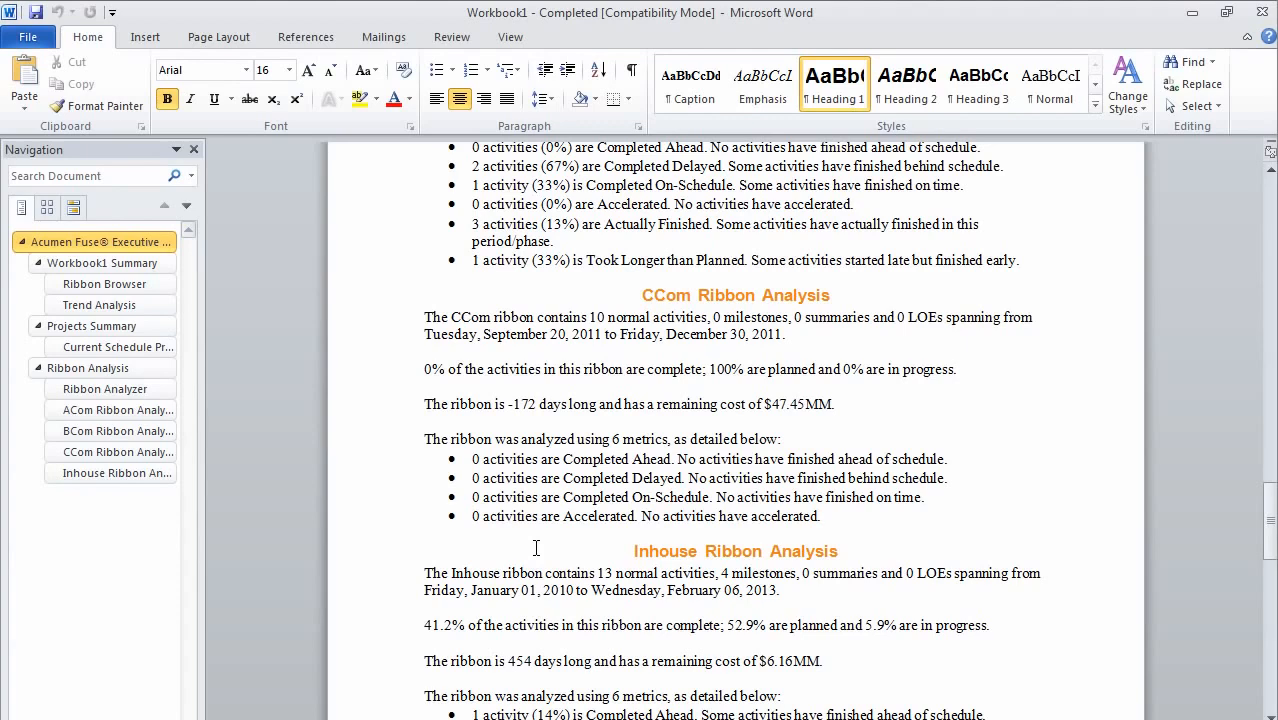
{"action": "scroll", "coordinate": [536, 548], "scroll_direction": "down", "scroll_amount": 10}
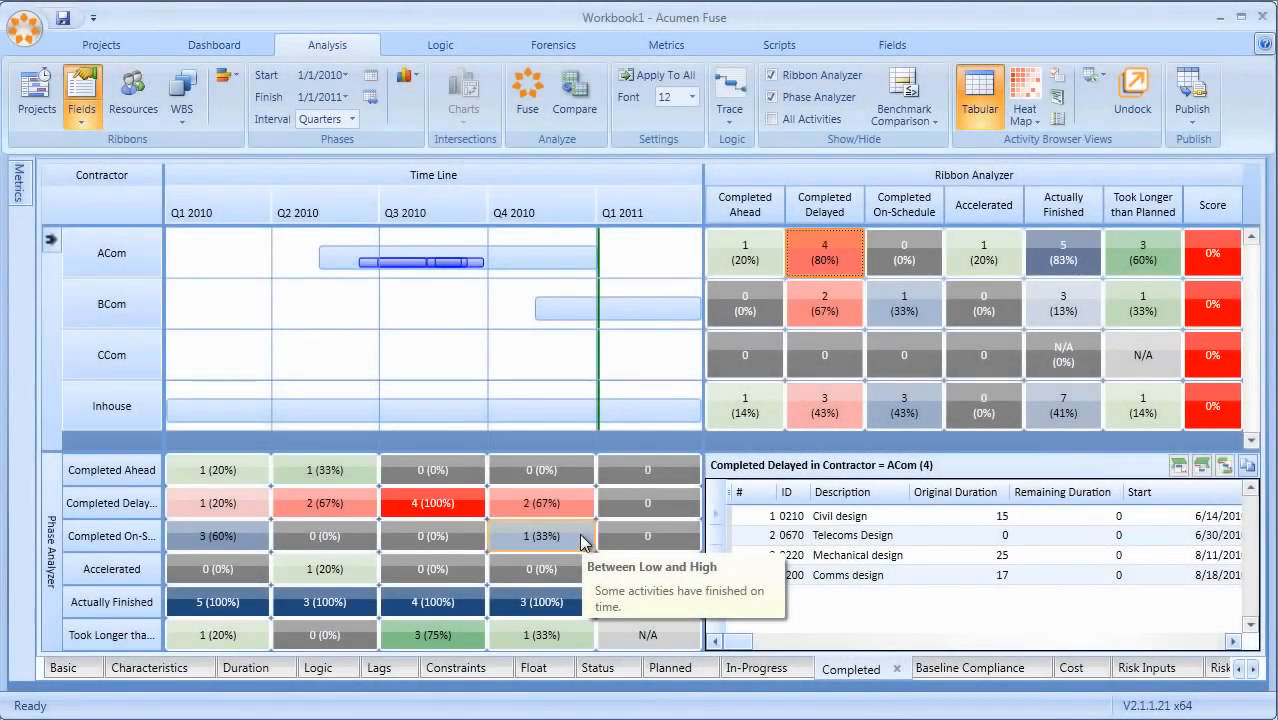
Publish the Analyst Report to Excel as "Analyst Report - Workbook1 - Completed" and look through its activity details
{"action": "left_click", "coordinate": [1192, 116]}
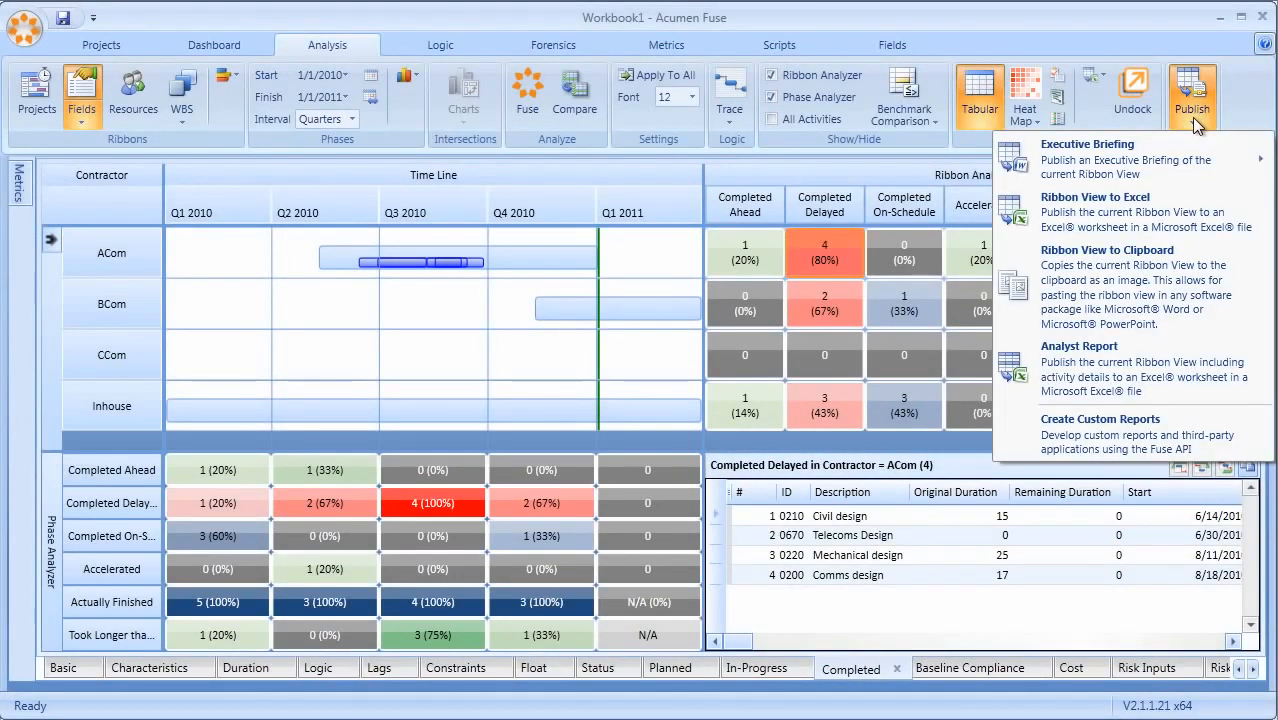
{"action": "left_click", "coordinate": [1104, 365]}
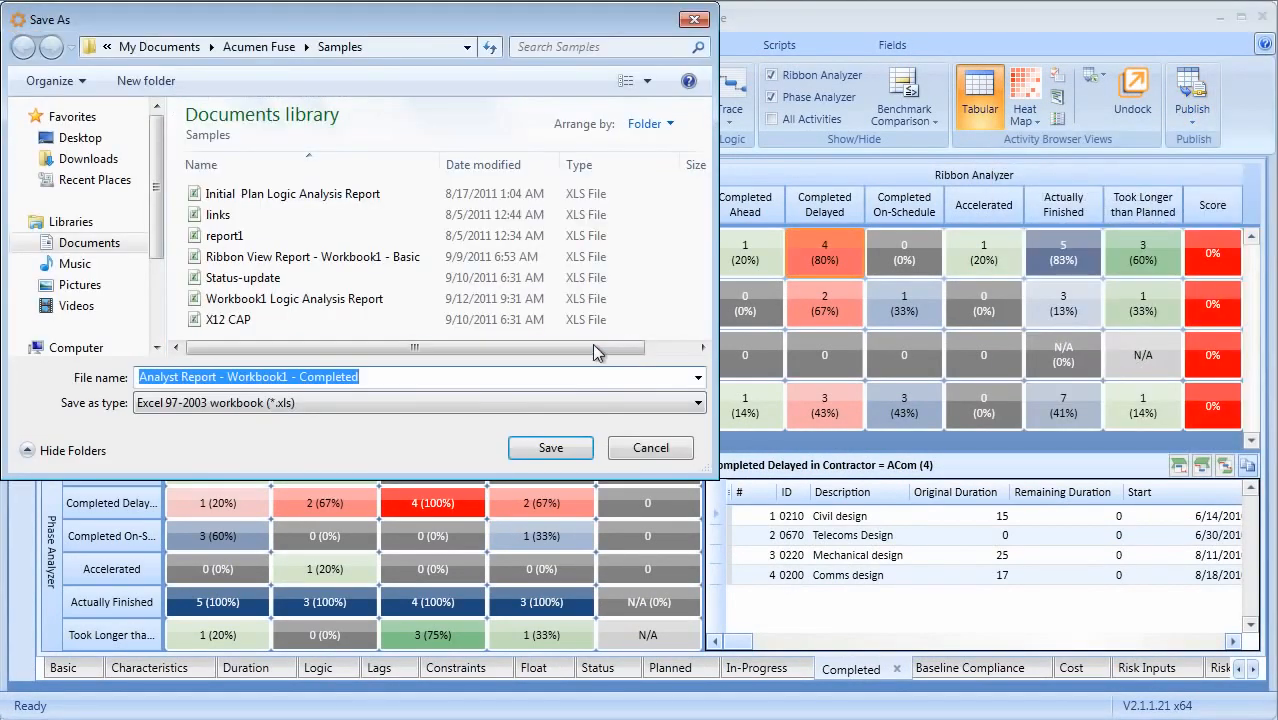
{"action": "left_click", "coordinate": [559, 370]}
{"action": "key", "text": "Return"}
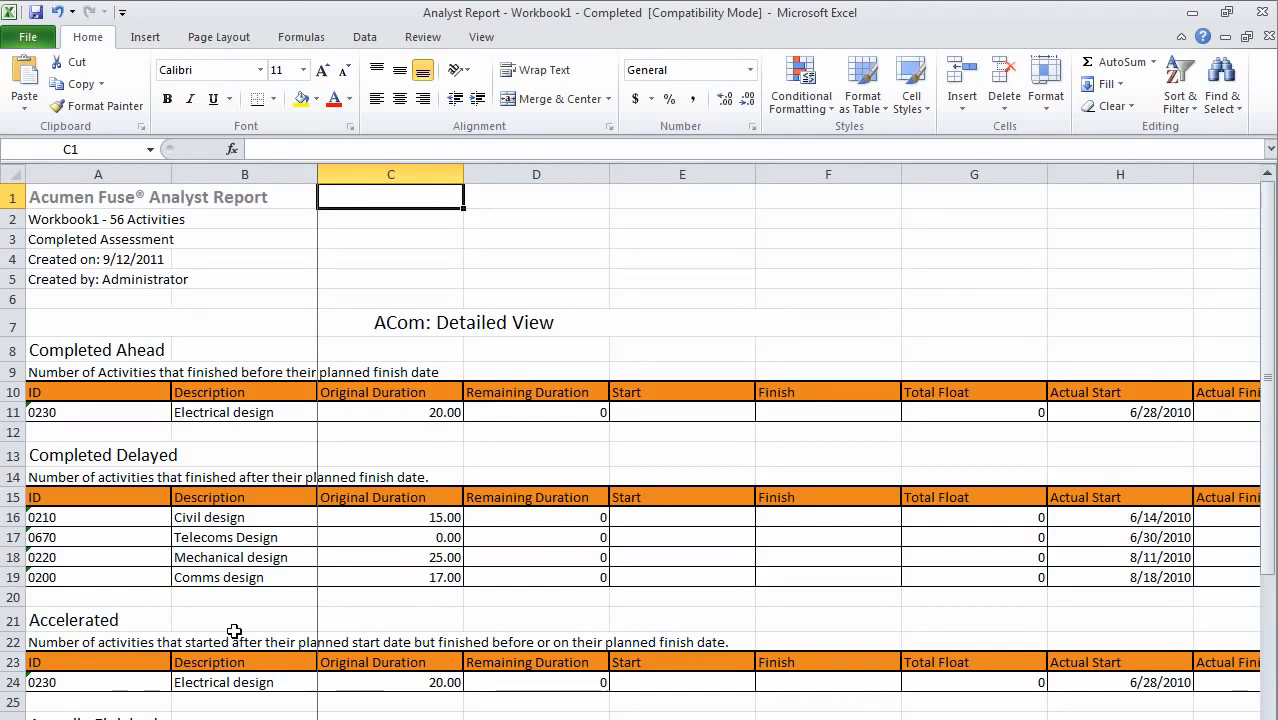
{"action": "scroll", "coordinate": [233, 631], "scroll_direction": "down", "scroll_amount": 6}
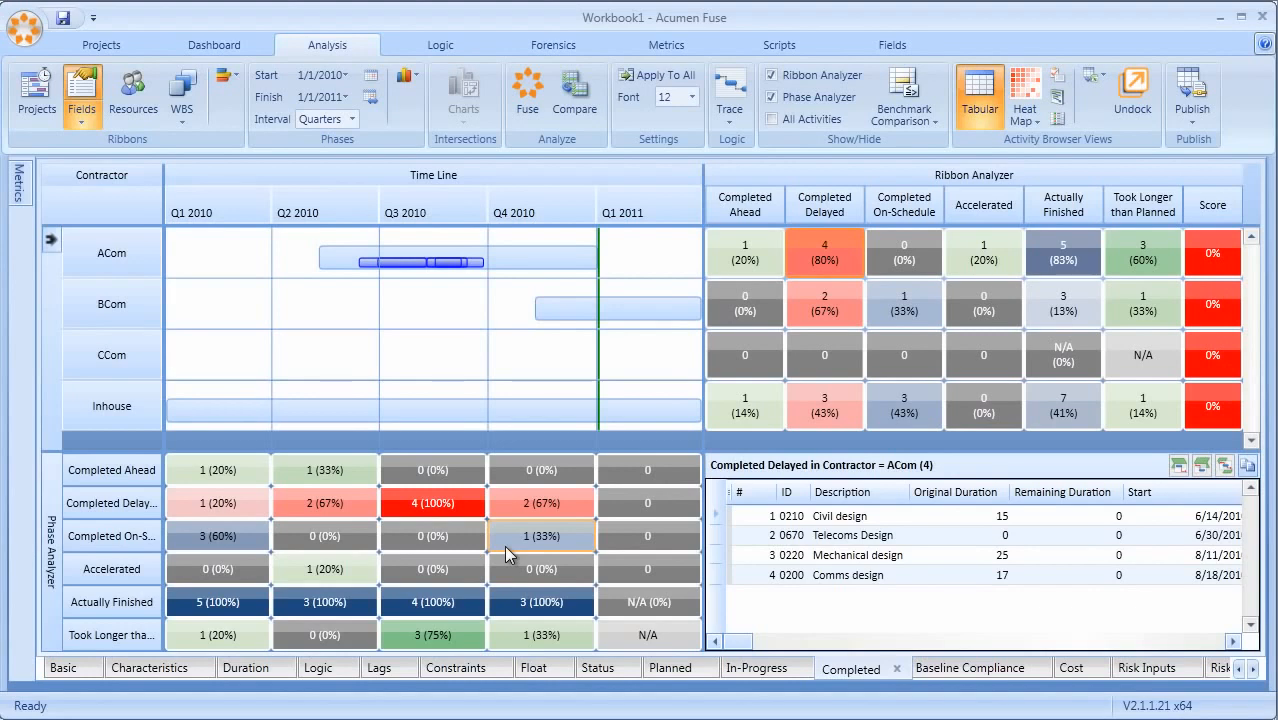
Replace the dashboard's Activity Types widget with the Completed analysis and set its view mode to Metrics Vertical
{"action": "left_click", "coordinate": [226, 45]}
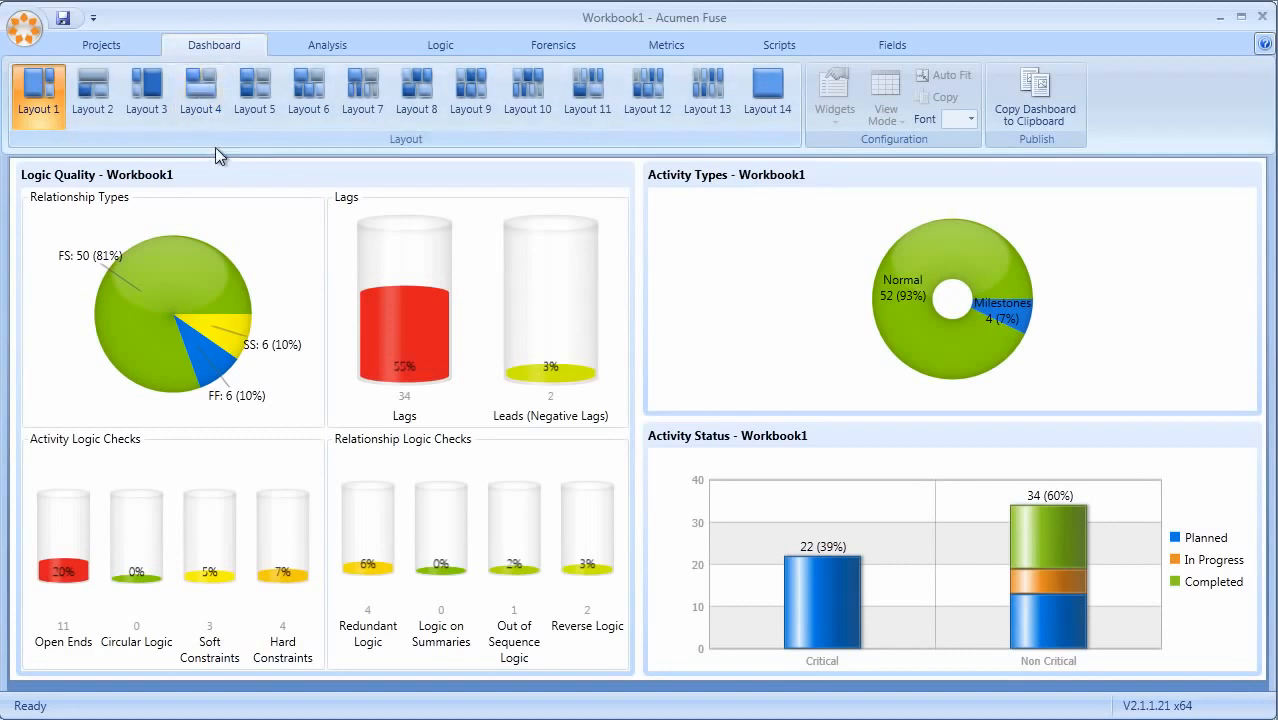
{"action": "left_click", "coordinate": [731, 174]}
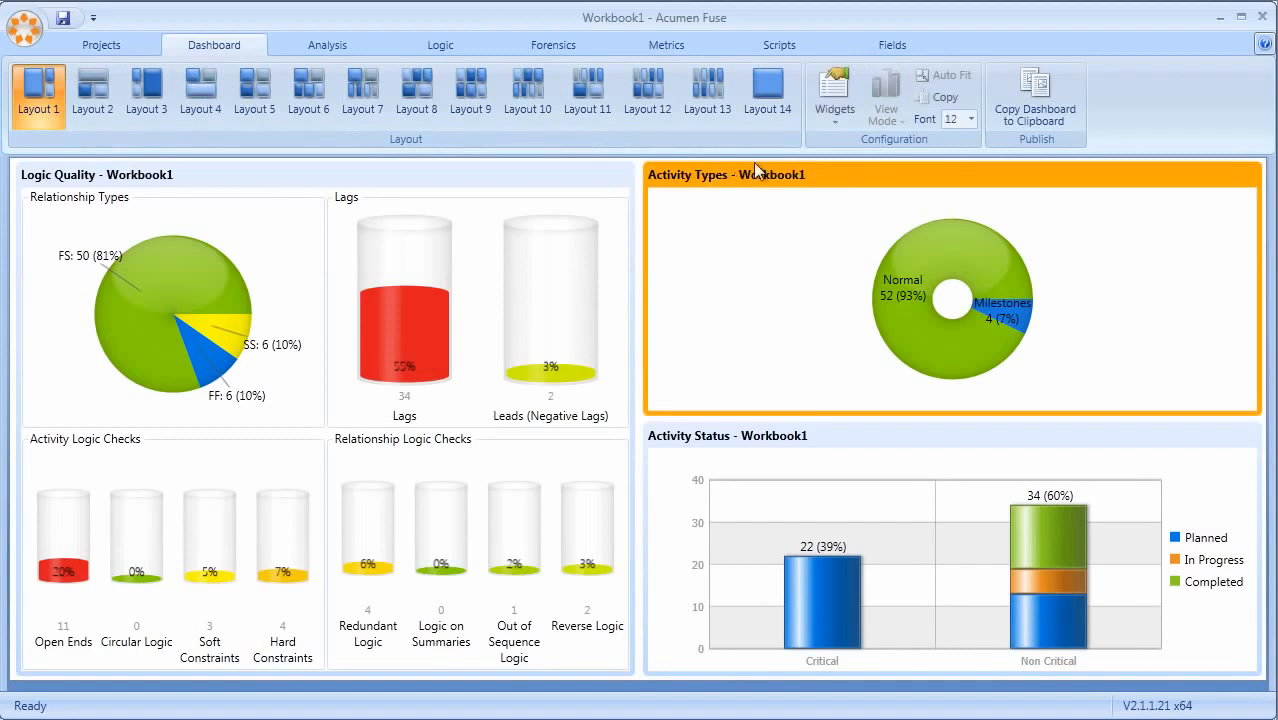
{"action": "left_click", "coordinate": [833, 118]}
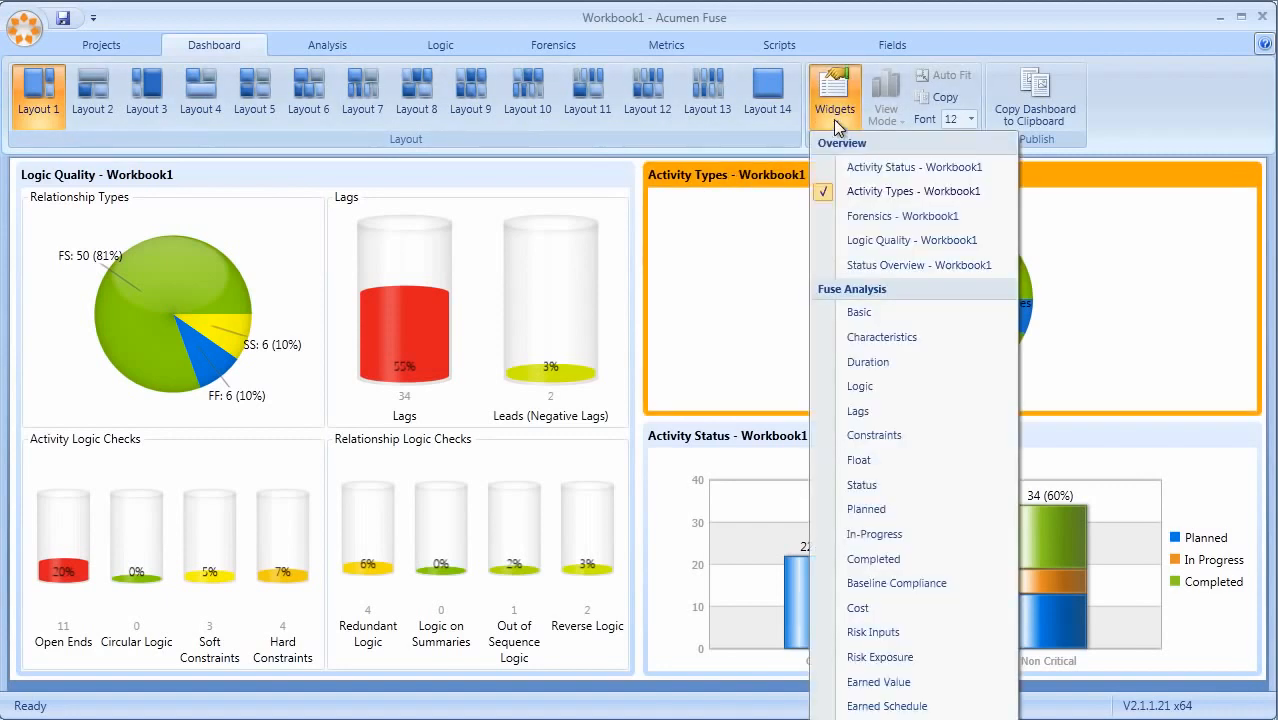
{"action": "left_click", "coordinate": [845, 314]}
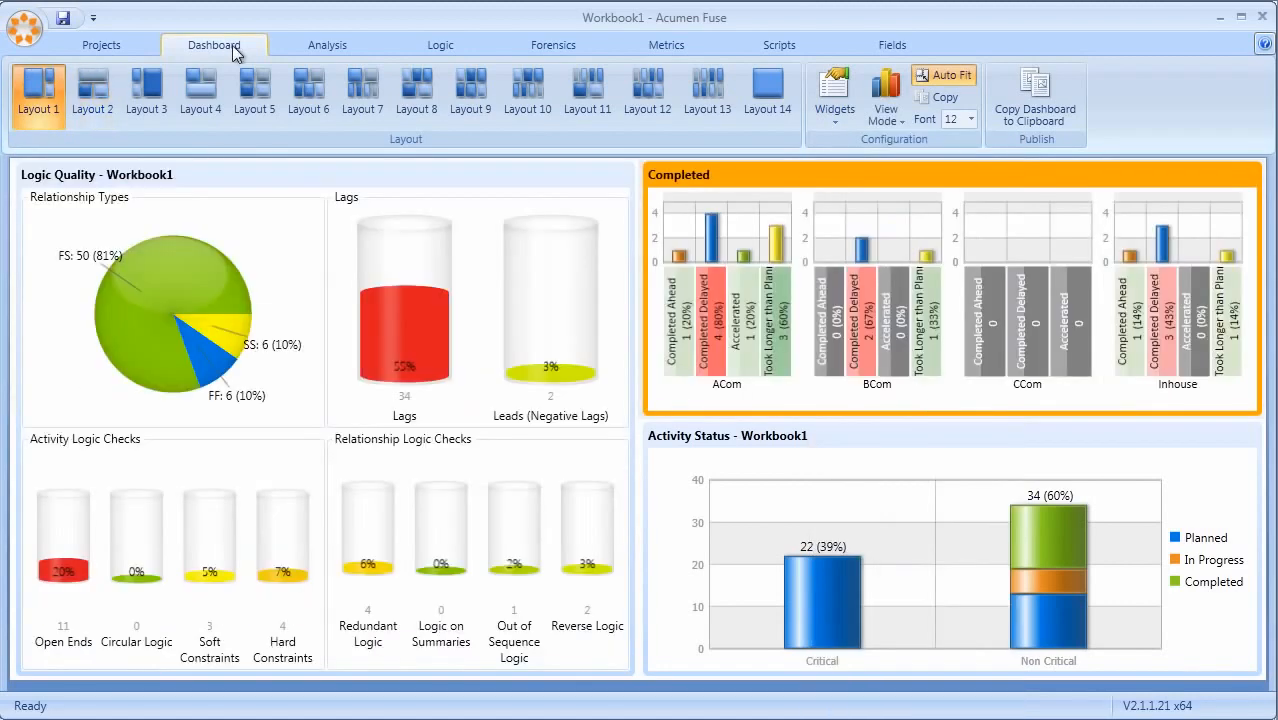
{"action": "left_click", "coordinate": [885, 105]}
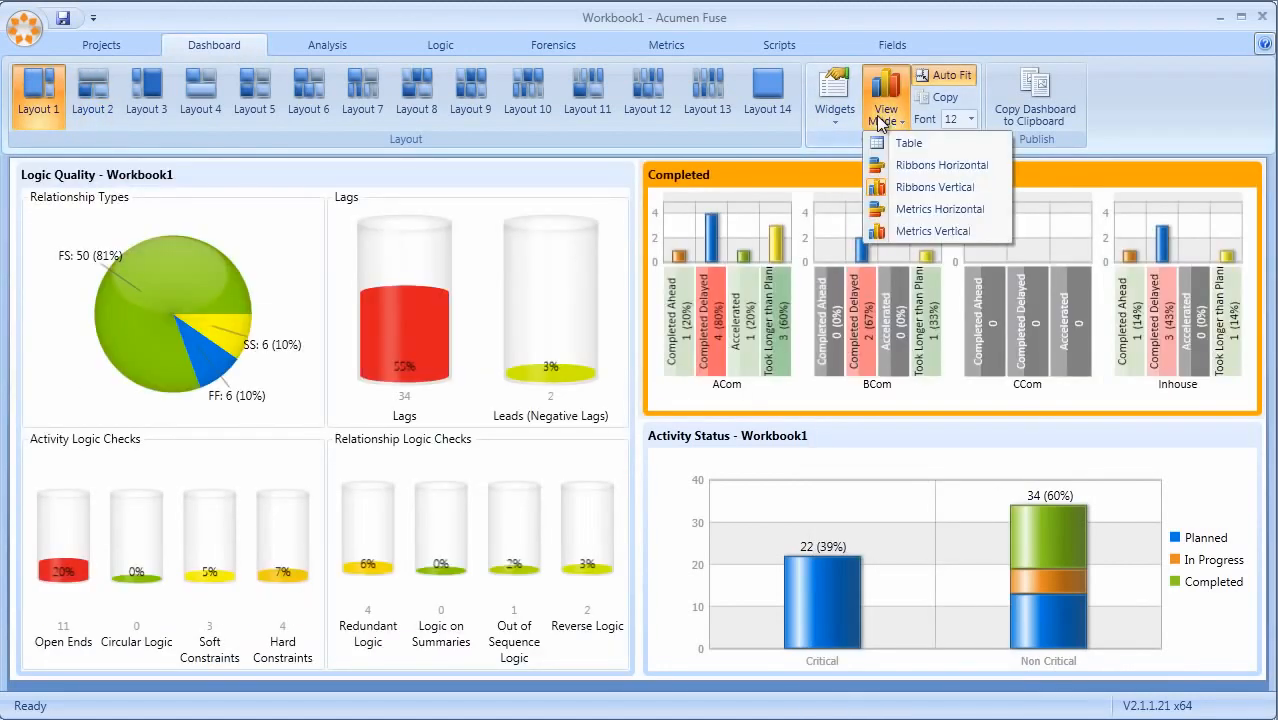
{"action": "left_click", "coordinate": [887, 230]}
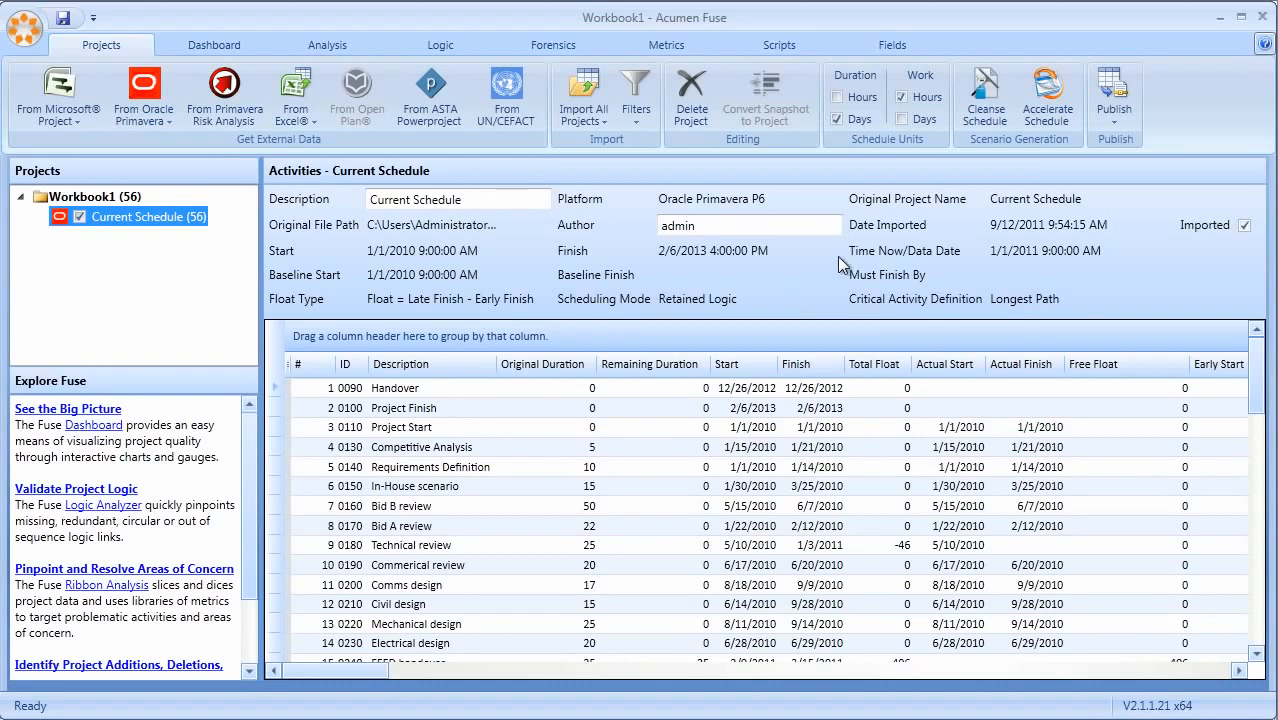
Cleanse Current Schedule by removing its redundant logic, hard constraints and soft constraints
{"action": "left_click", "coordinate": [985, 95]}
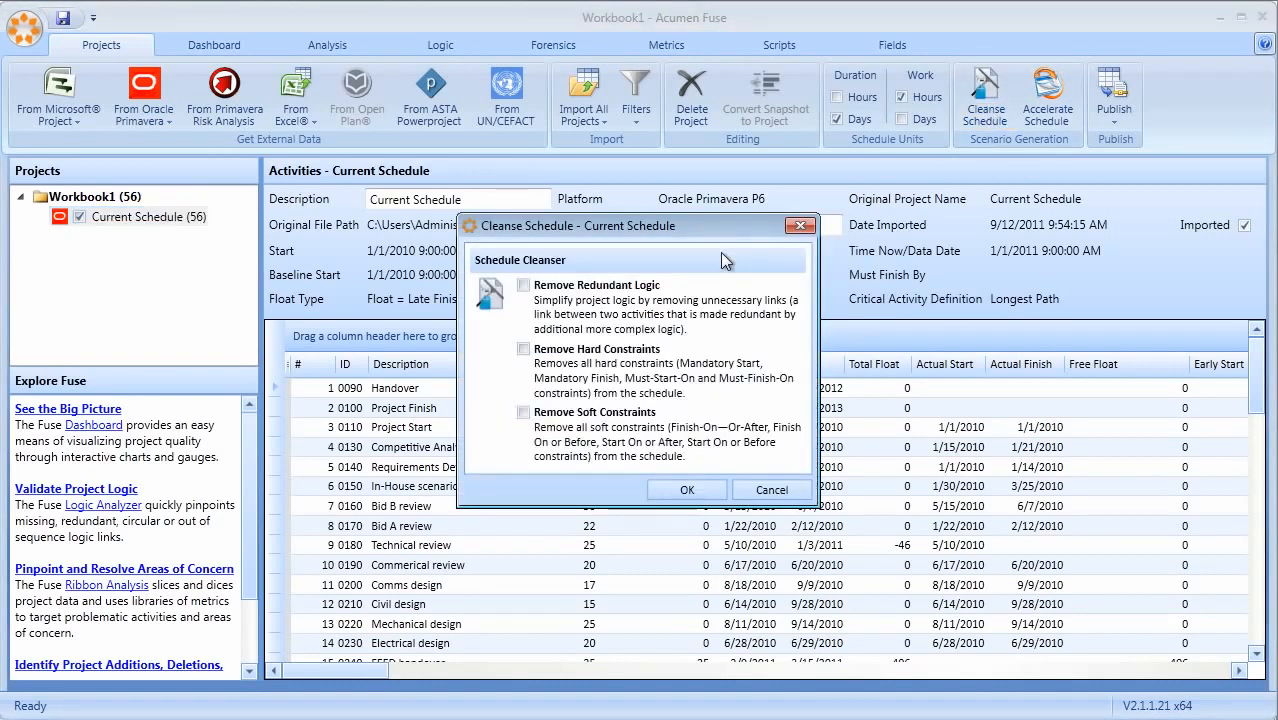
{"action": "left_click", "coordinate": [523, 286]}
{"action": "left_click", "coordinate": [523, 349]}
{"action": "left_click", "coordinate": [524, 413]}
{"action": "left_click", "coordinate": [684, 490]}
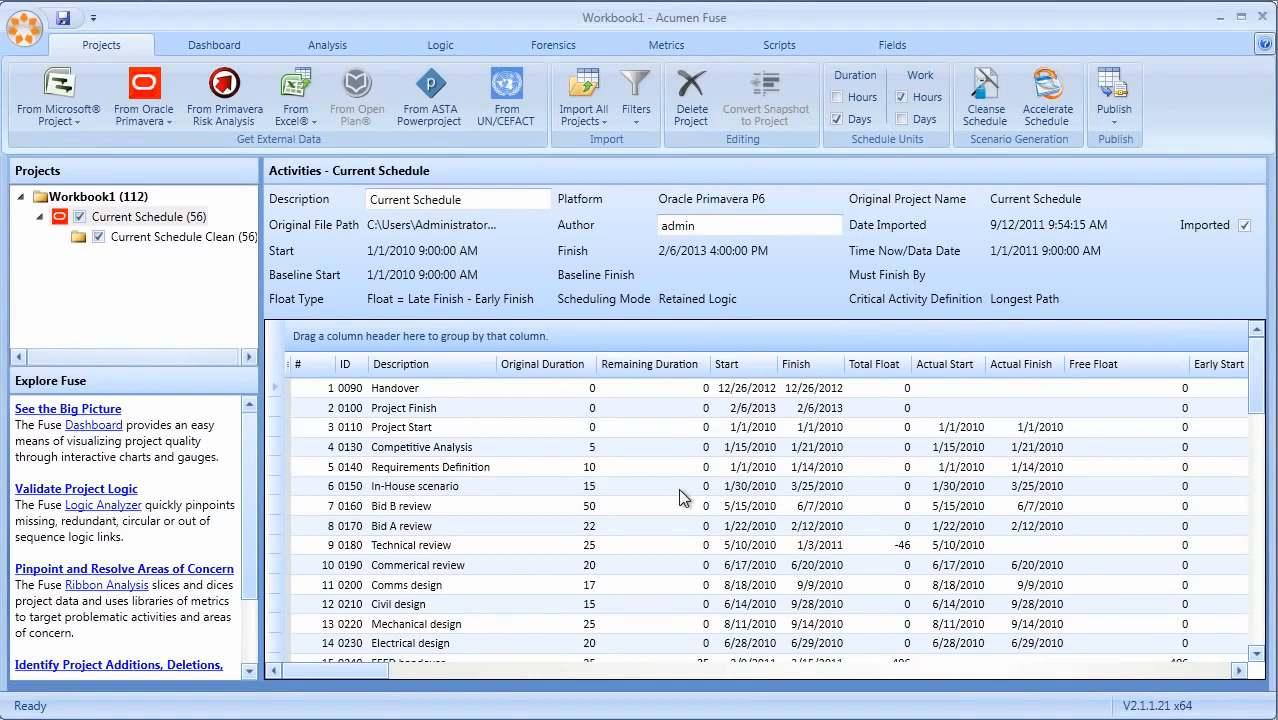
Compare Current Schedule with its clean version forensically by project, remaining duration and critical status
{"action": "mouse_move", "coordinate": [168, 245]}
{"action": "left_click", "coordinate": [541, 45]}
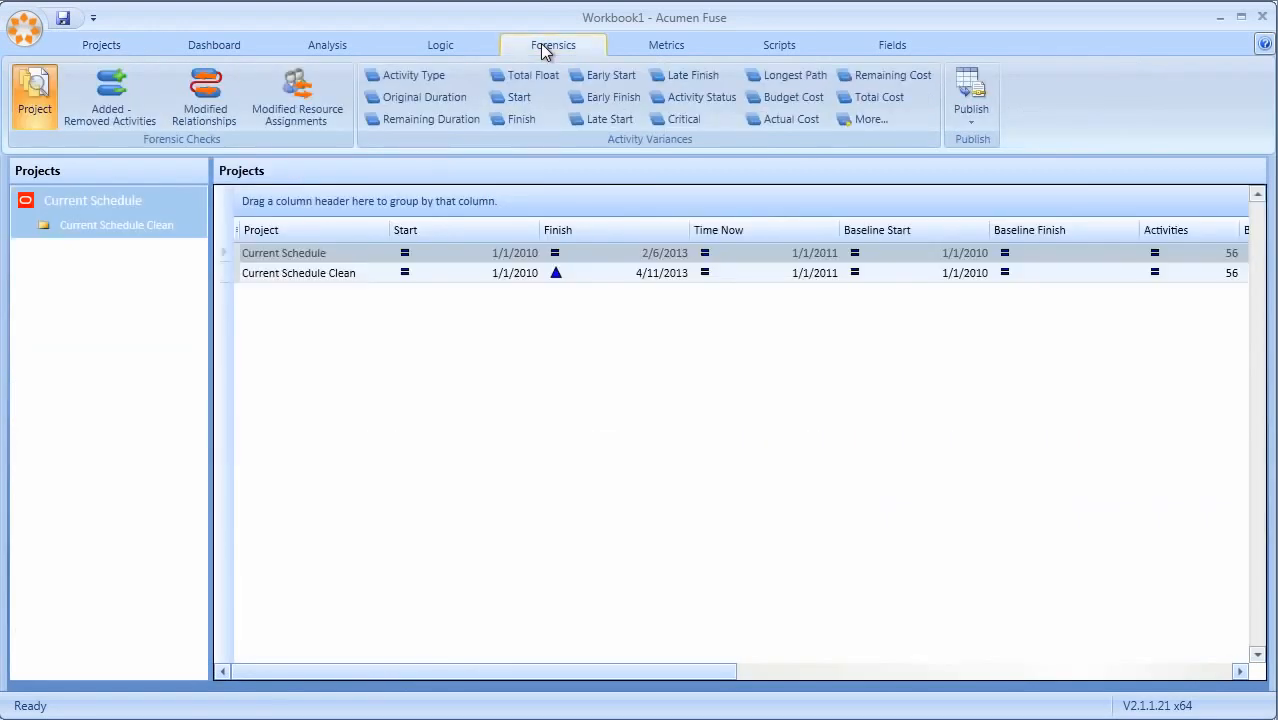
{"action": "left_click", "coordinate": [450, 119]}
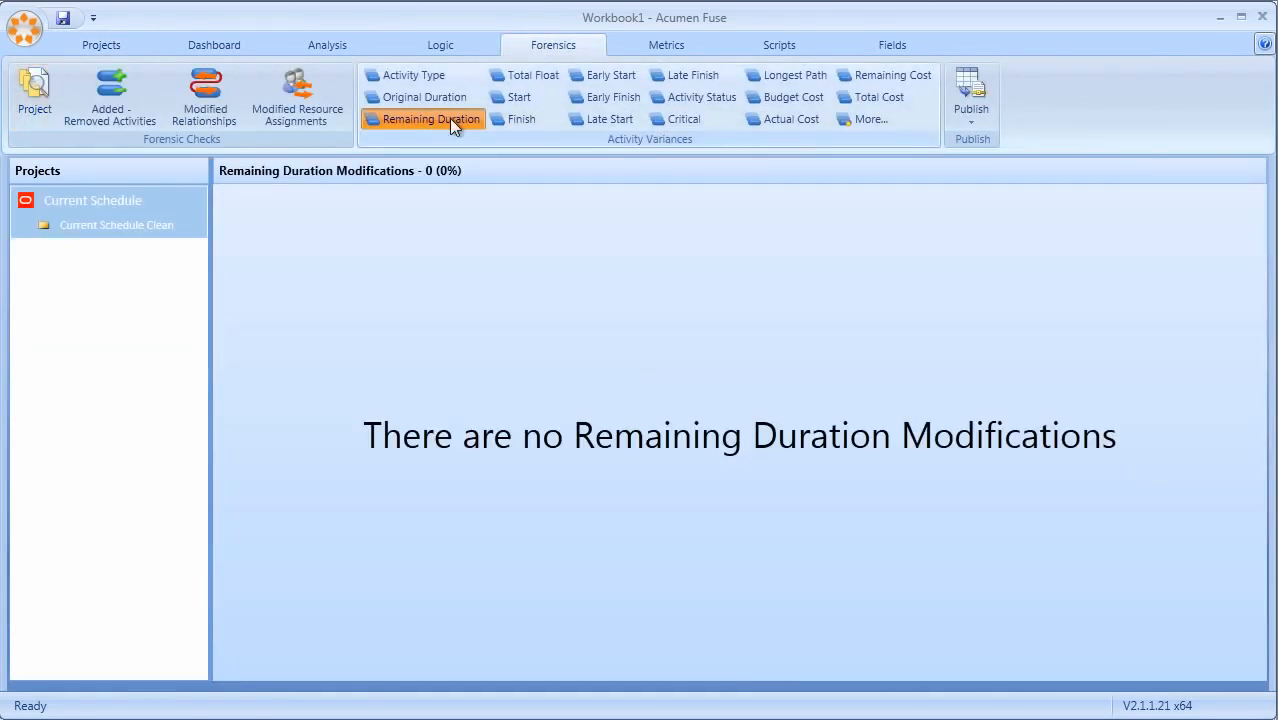
{"action": "left_click", "coordinate": [660, 119]}
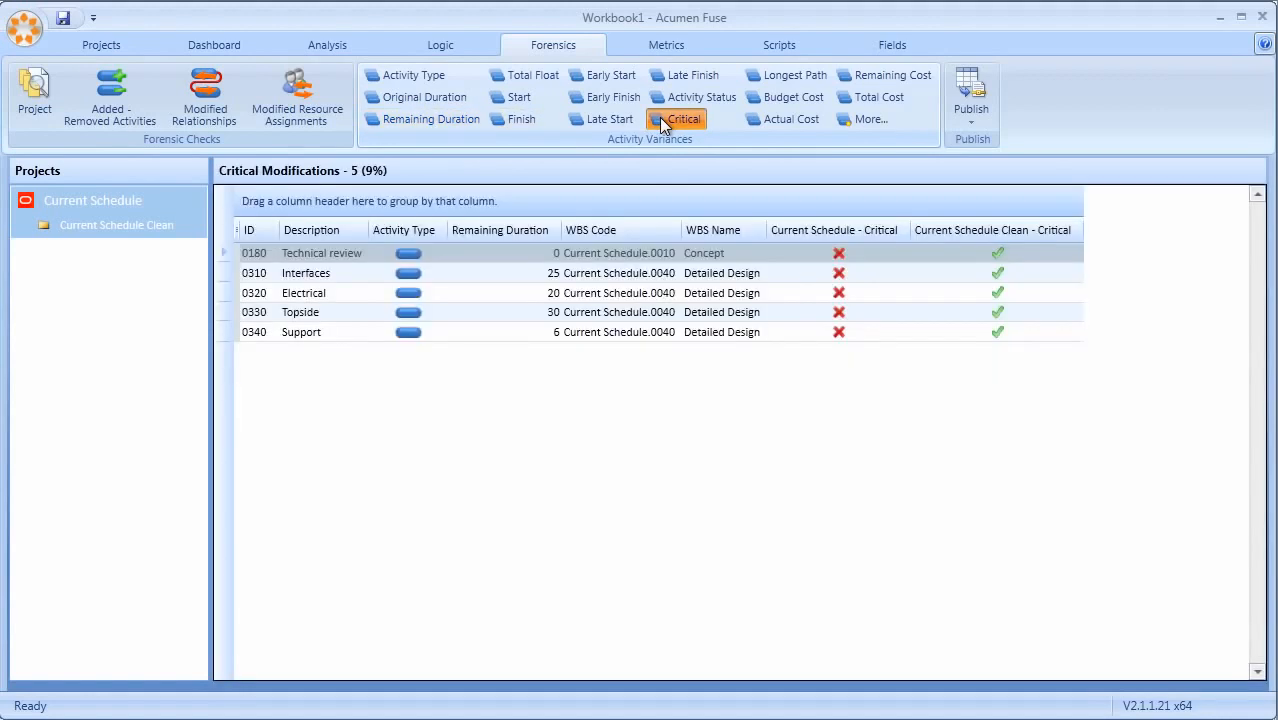
Calculate the Basic metrics for the original and clean schedules and list the original's soft-constraint activities
{"action": "left_click", "coordinate": [334, 45]}
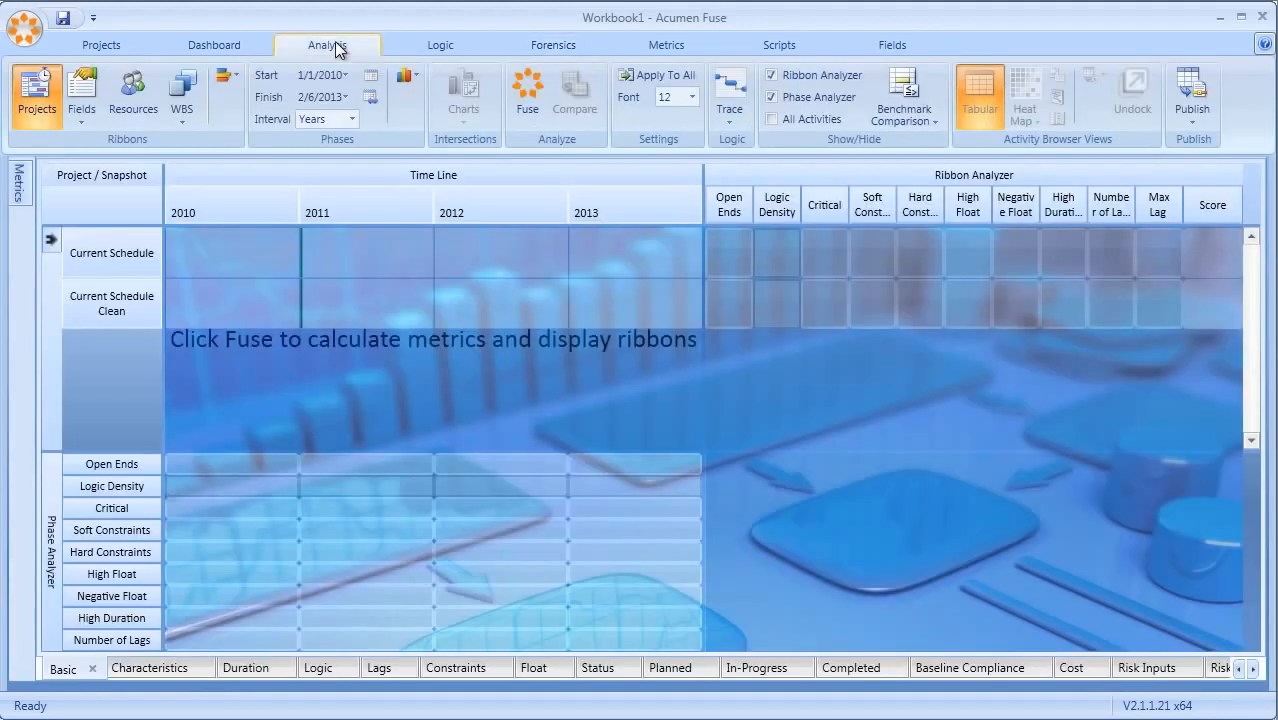
{"action": "left_click", "coordinate": [524, 95]}
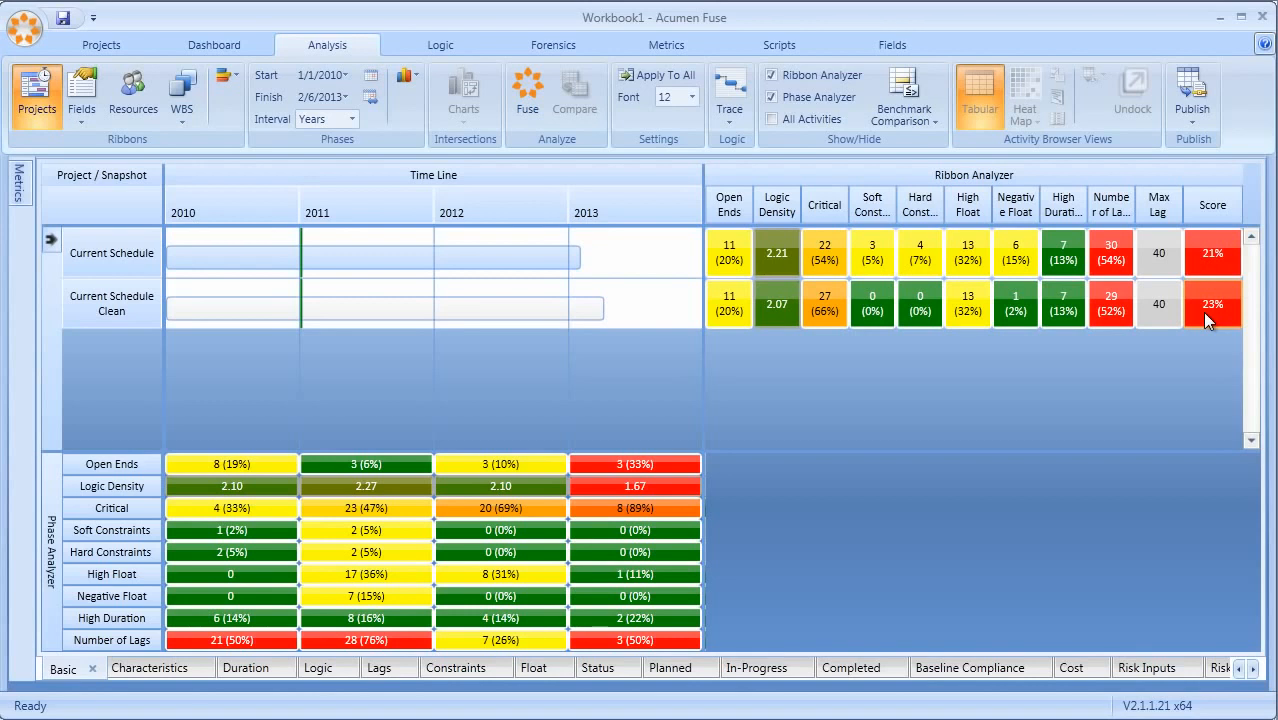
{"action": "left_click", "coordinate": [875, 265]}
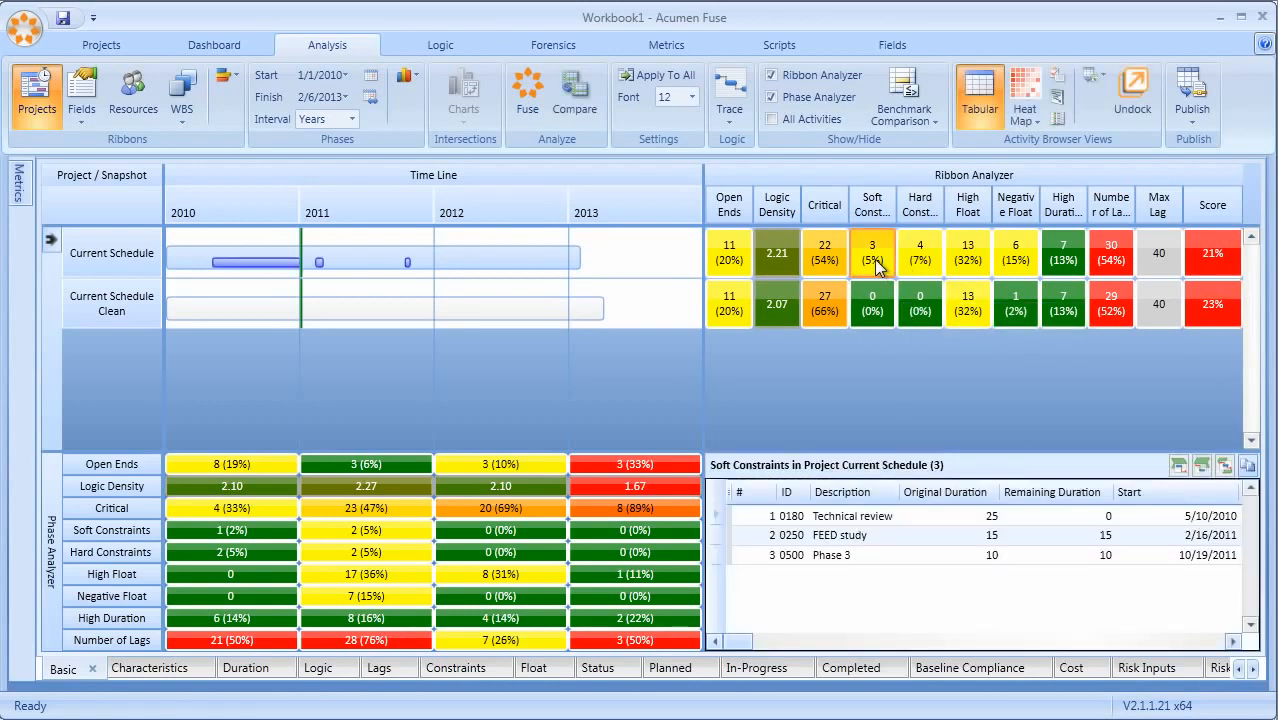
Start exporting the Current Schedule Clean snapshot as an Oracle Primavera P6 (*.xer) file
{"action": "left_click", "coordinate": [107, 46]}
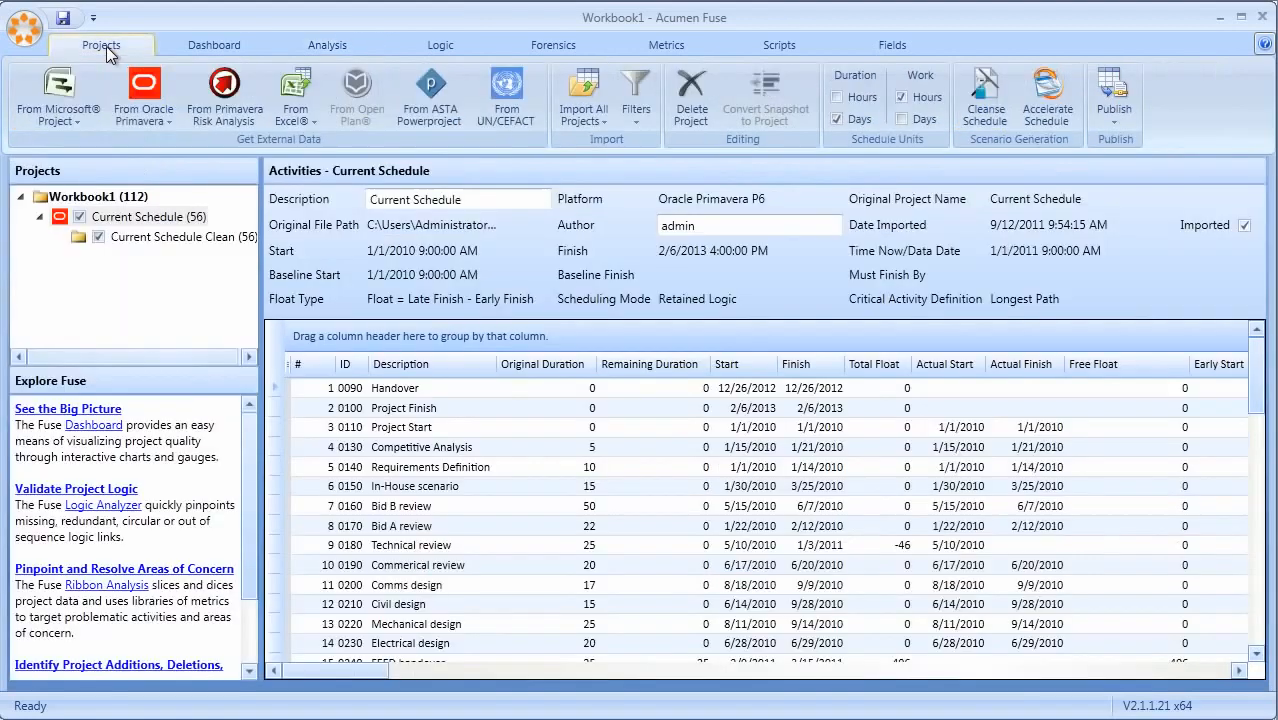
{"action": "left_click", "coordinate": [136, 240]}
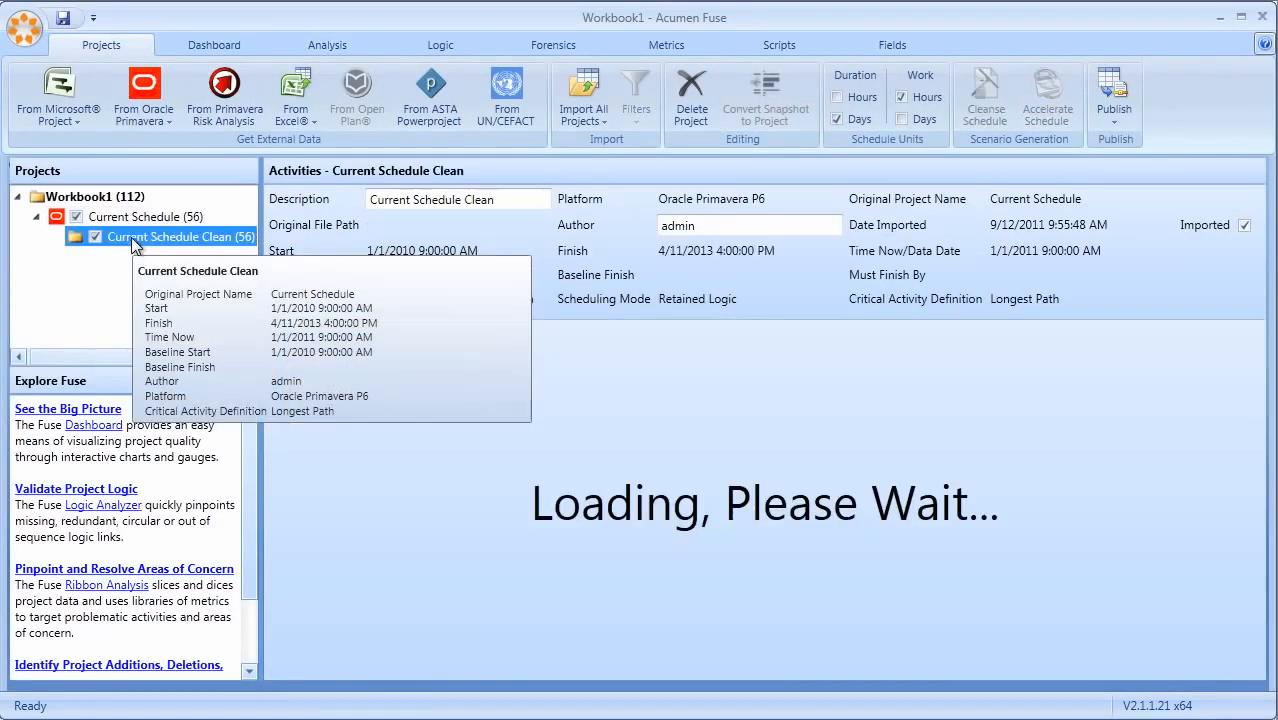
{"action": "right_click", "coordinate": [136, 240]}
{"action": "left_click", "coordinate": [169, 290]}
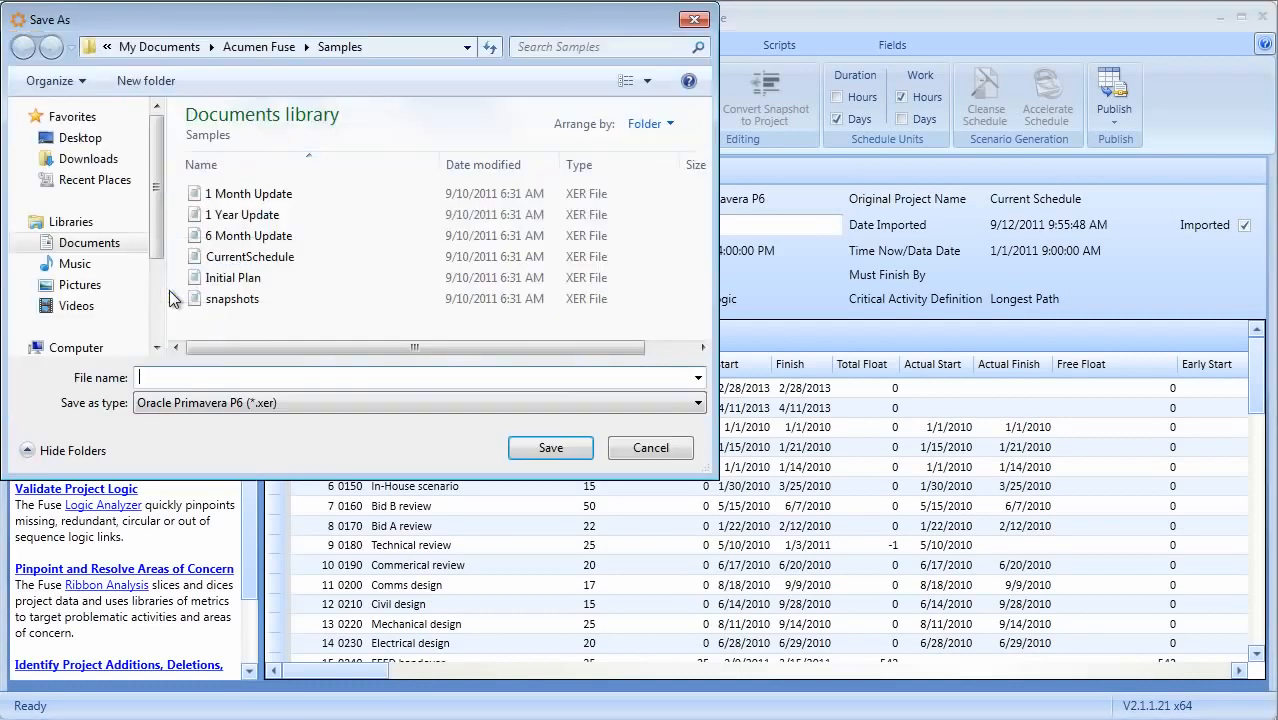